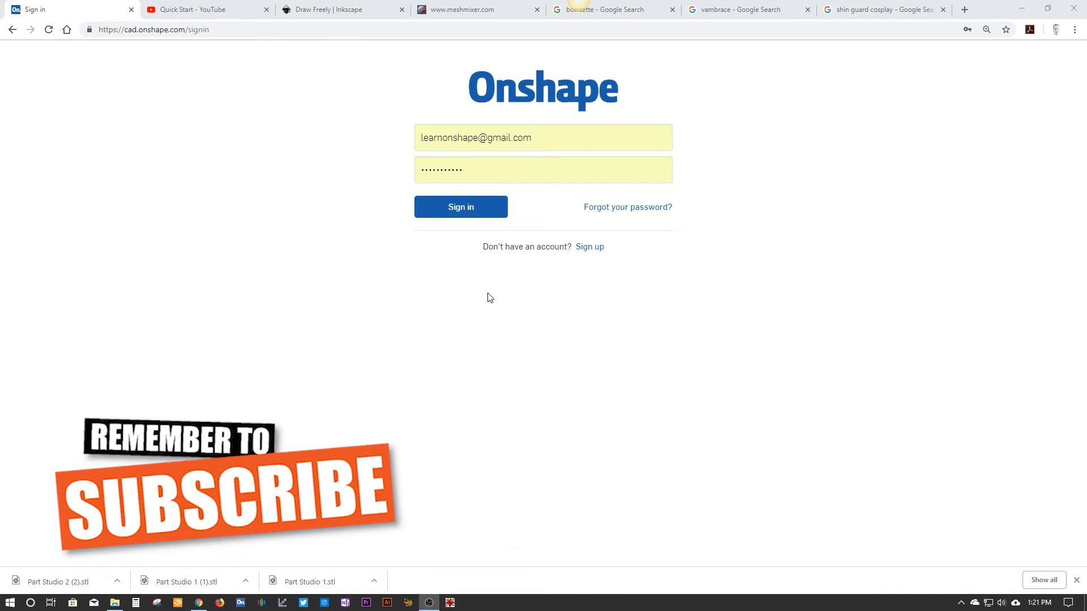
Open the account sign-up form, look over its required fields, and return to the sign-in page.
left_click(600, 250)
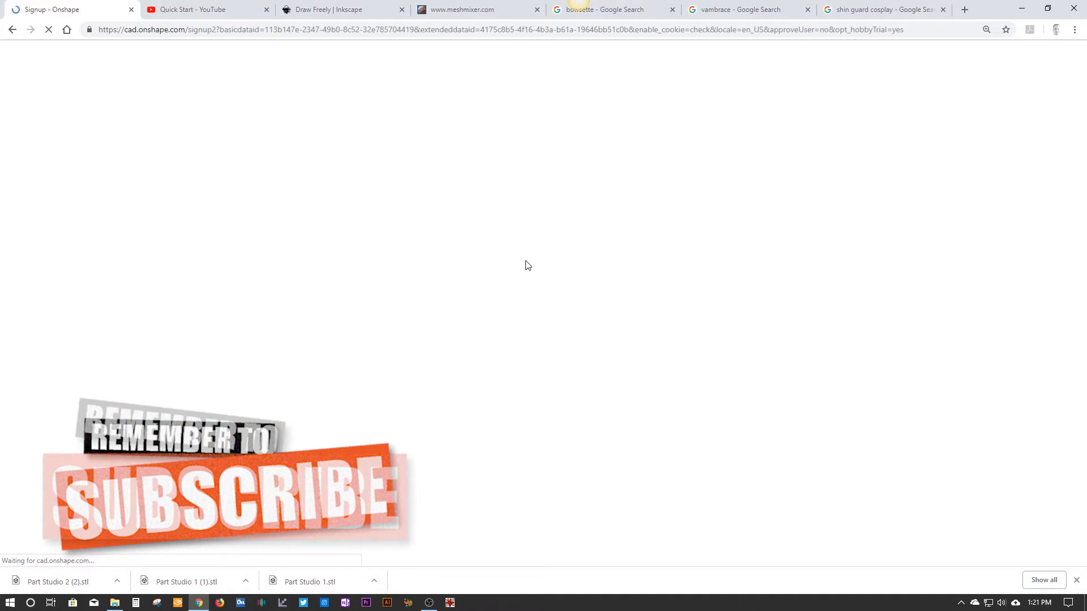
scroll(145, 347, "down", 2)
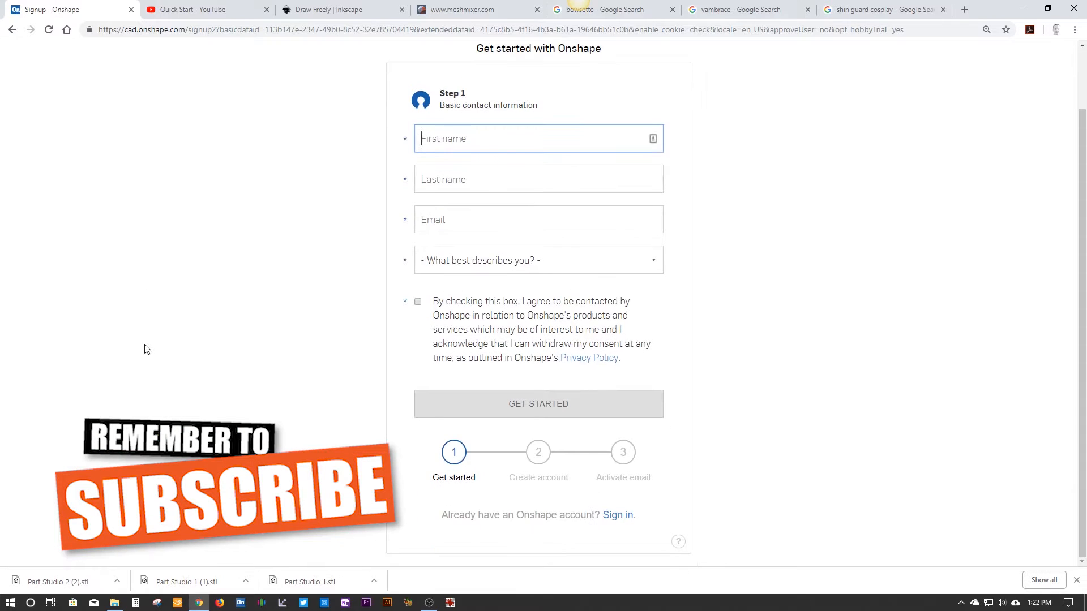
scroll(146, 347, "up", 2)
left_click(12, 29)
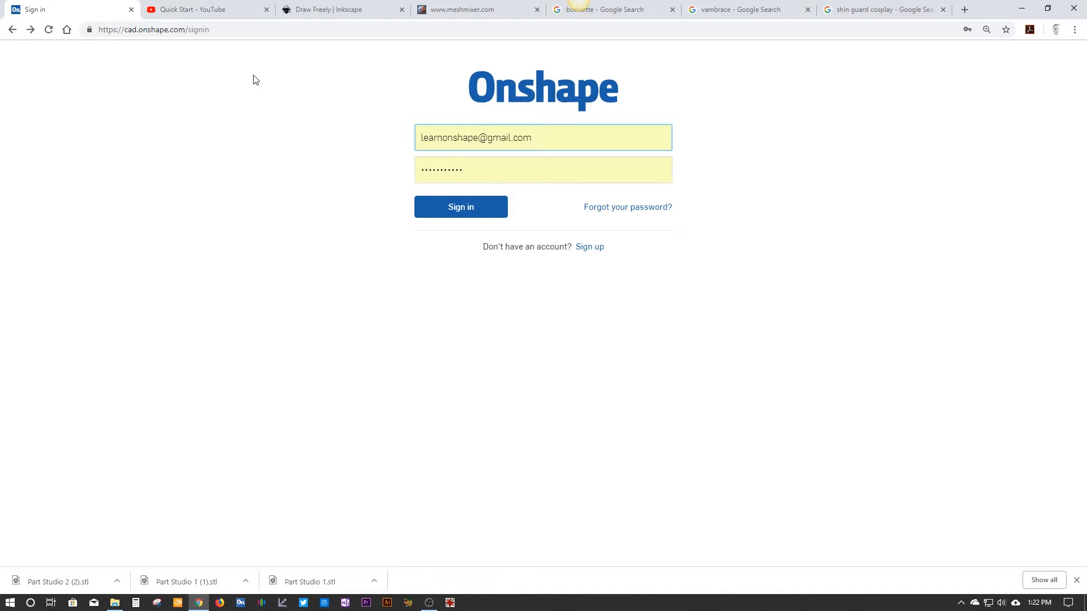
Look through the Learn Onshape Quick Start playlist on YouTube and return to the Onshape sign-in page.
left_click(242, 15)
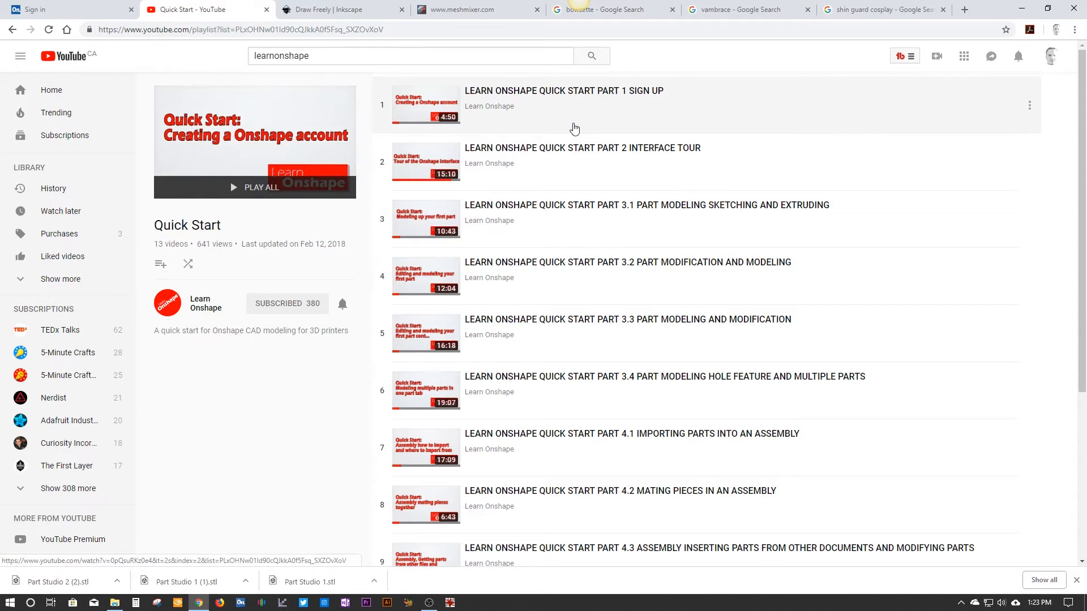
scroll(577, 182, "down", 4)
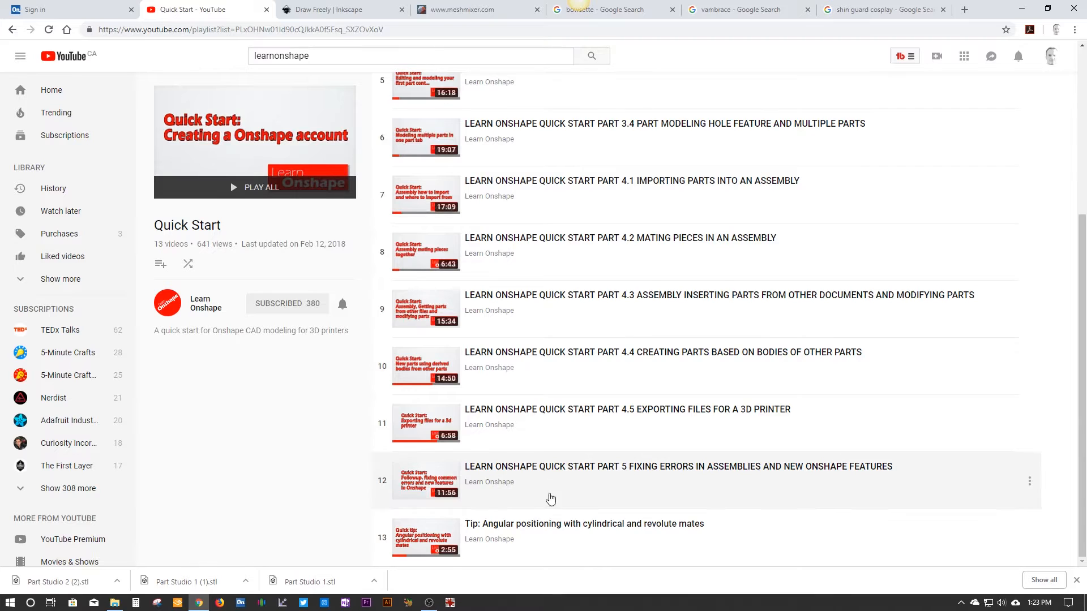
scroll(525, 338, "up", 4)
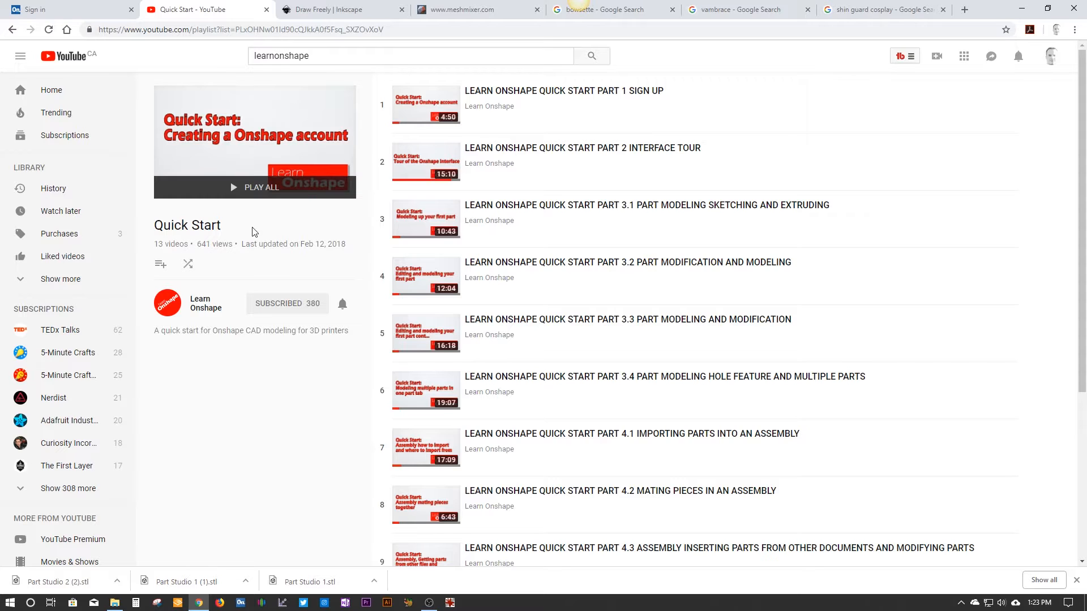
left_click(76, 15)
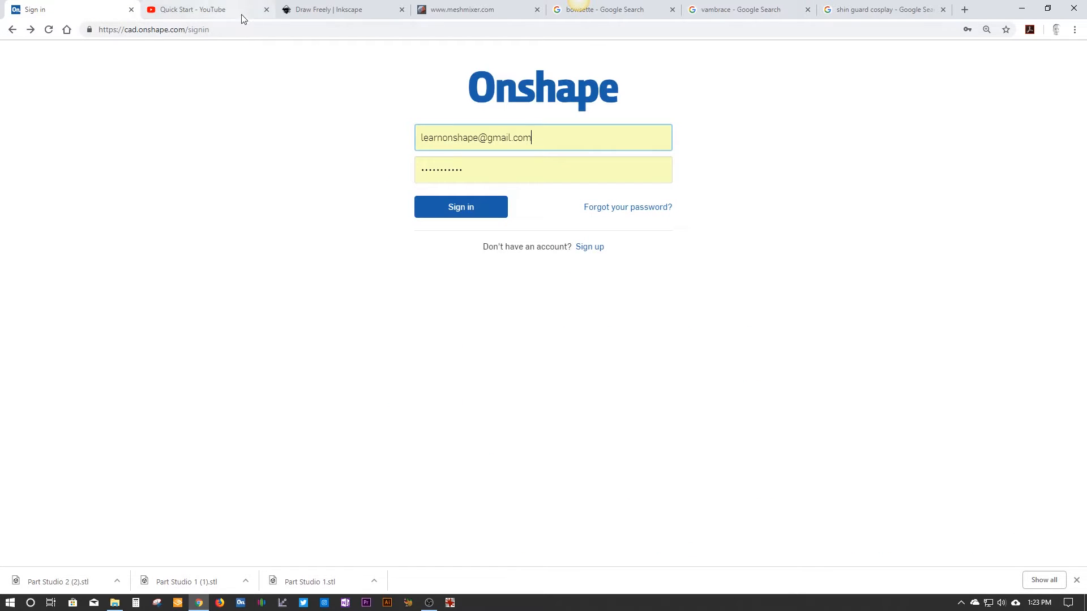
View the Inkscape and Meshmixer home pages and return to the Onshape sign-in page.
left_click(320, 12)
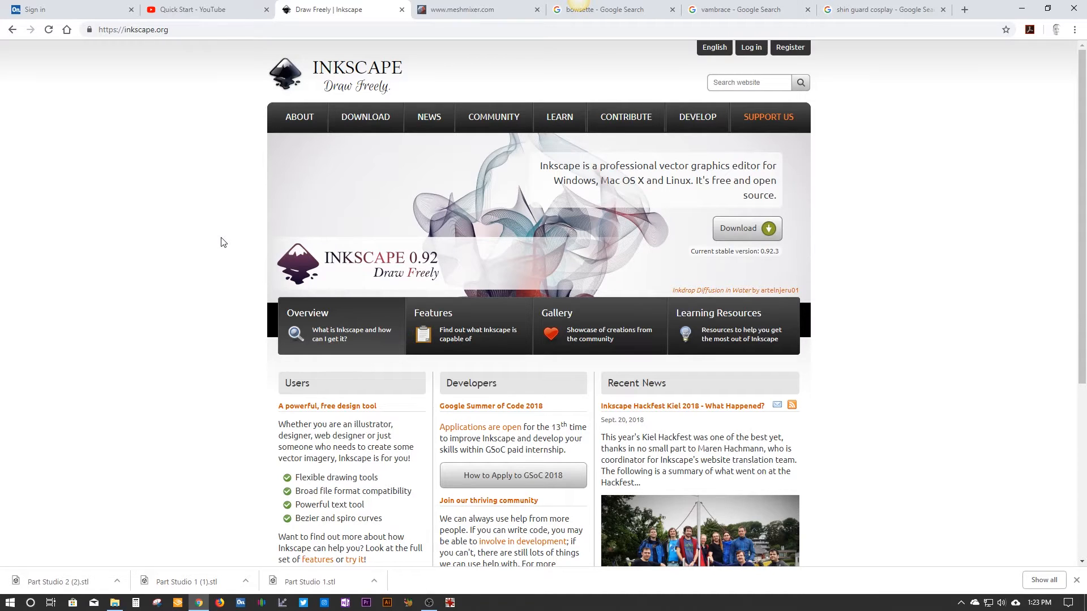
left_click(443, 17)
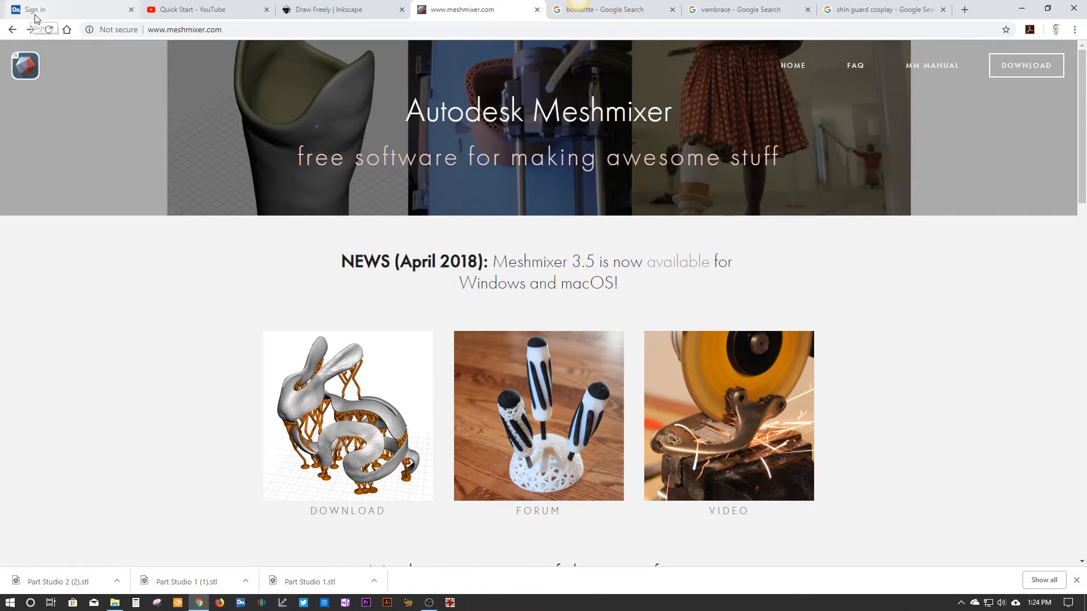
left_click(56, 12)
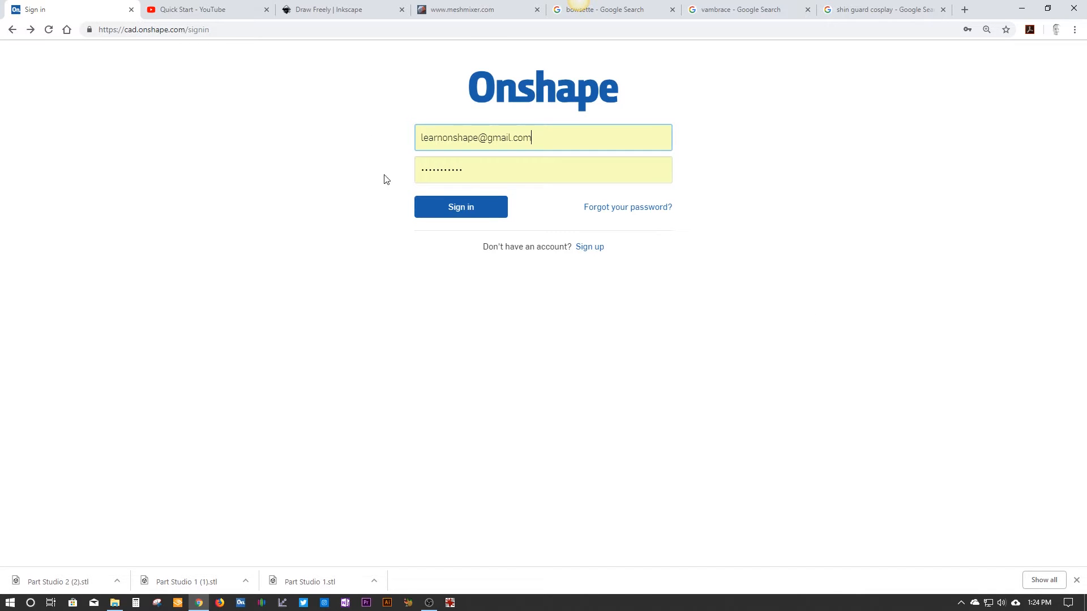
Sign in with the saved account details and create a public document named "Makerhacks cosplay".
left_click(449, 209)
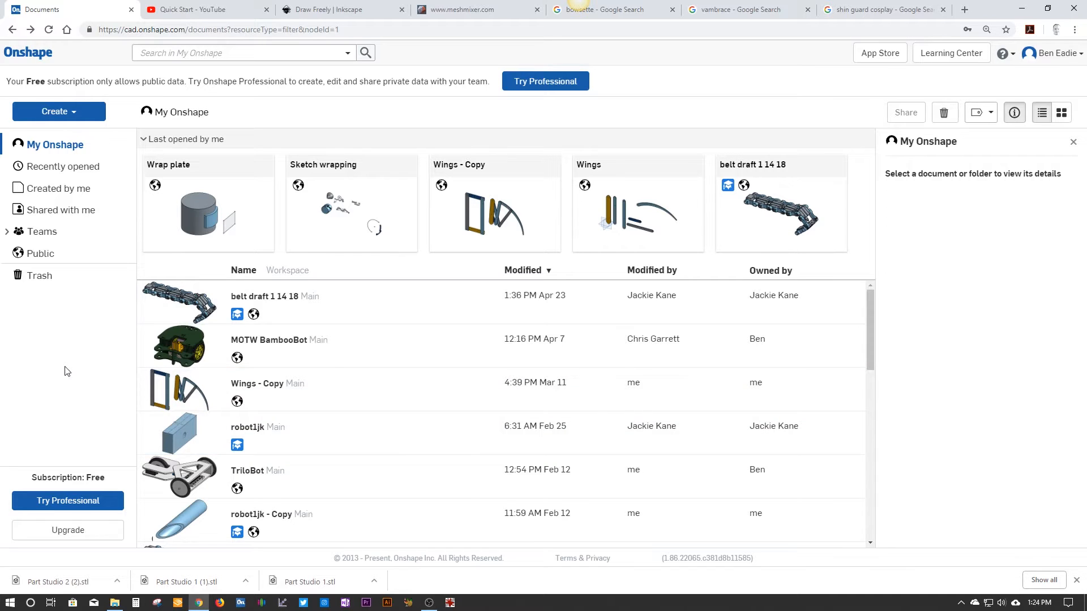
left_click(55, 117)
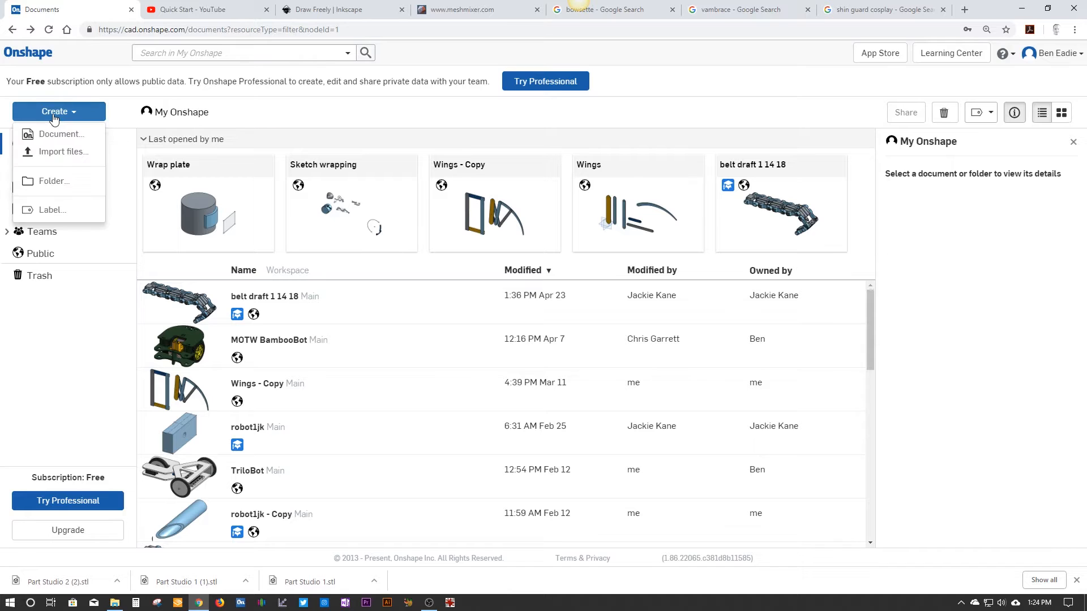
left_click(55, 136)
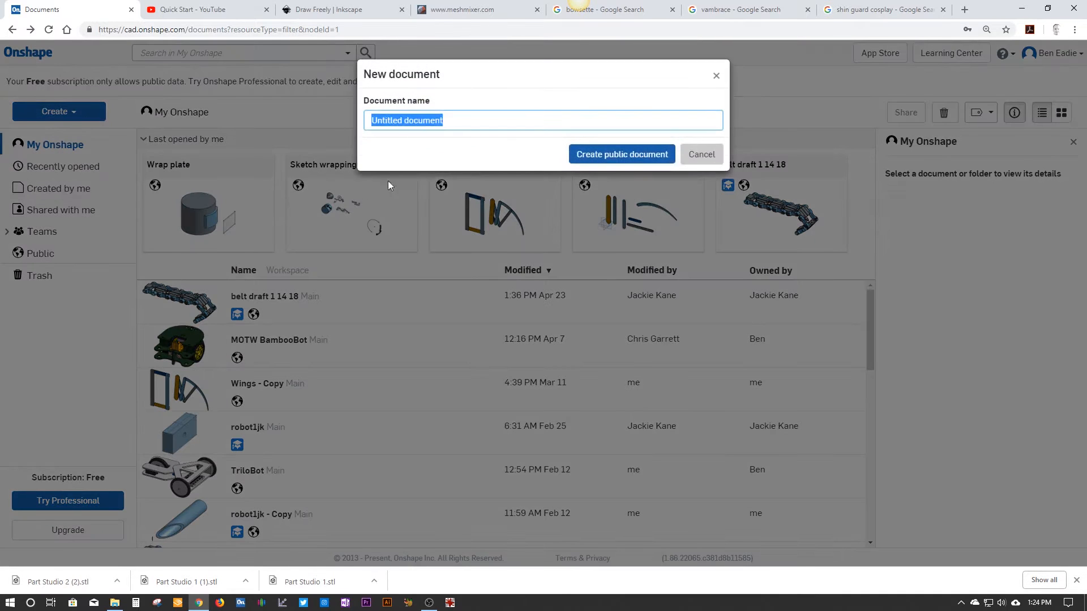
key("BackSpace")
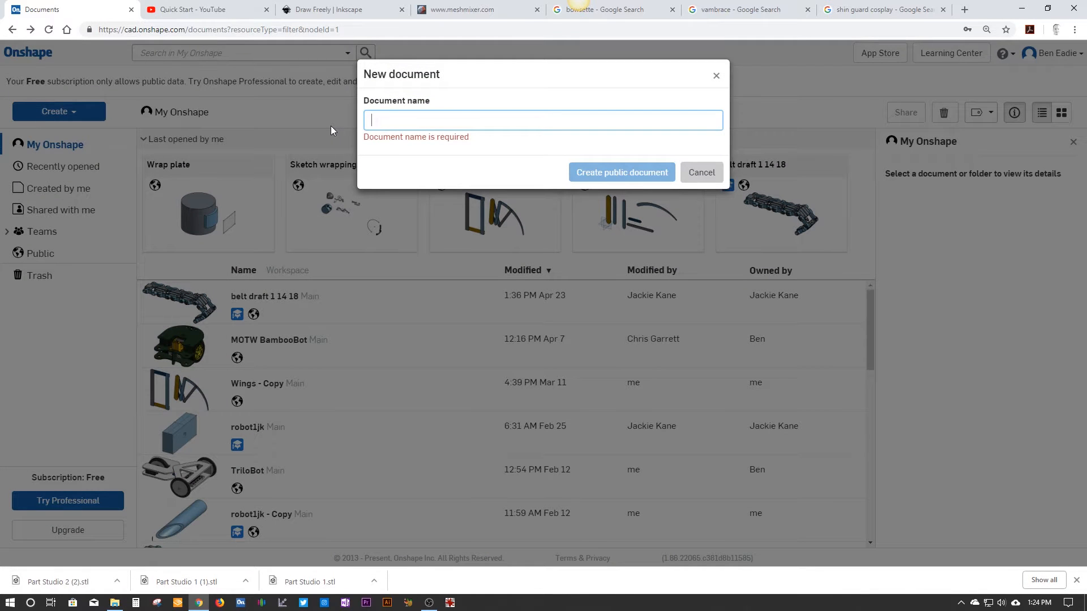
type("Makerhacks cosplay")
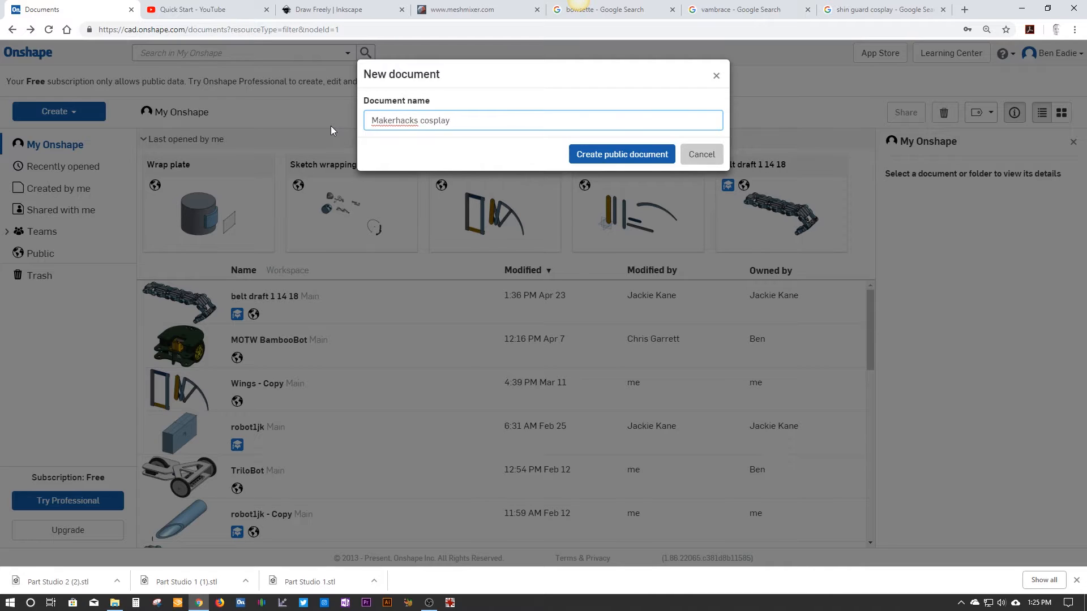
left_click(592, 156)
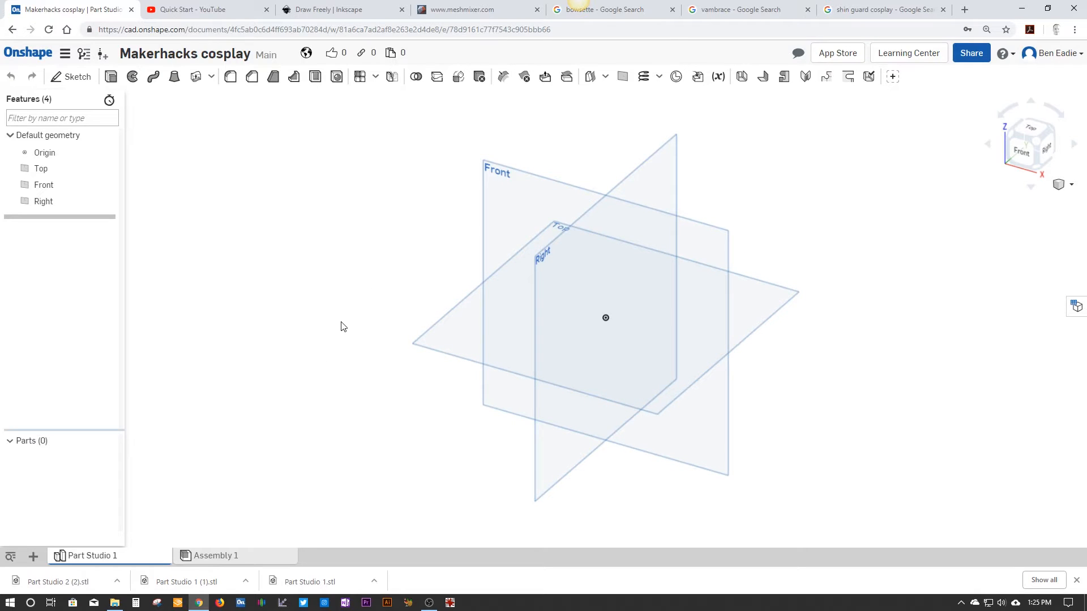
Examine the default Top, Front and Right planes from different angles and distances.
left_click_drag(321, 316, 283, 278)
right_click_drag(299, 266, 519, 258)
scroll(364, 335, "up", 5)
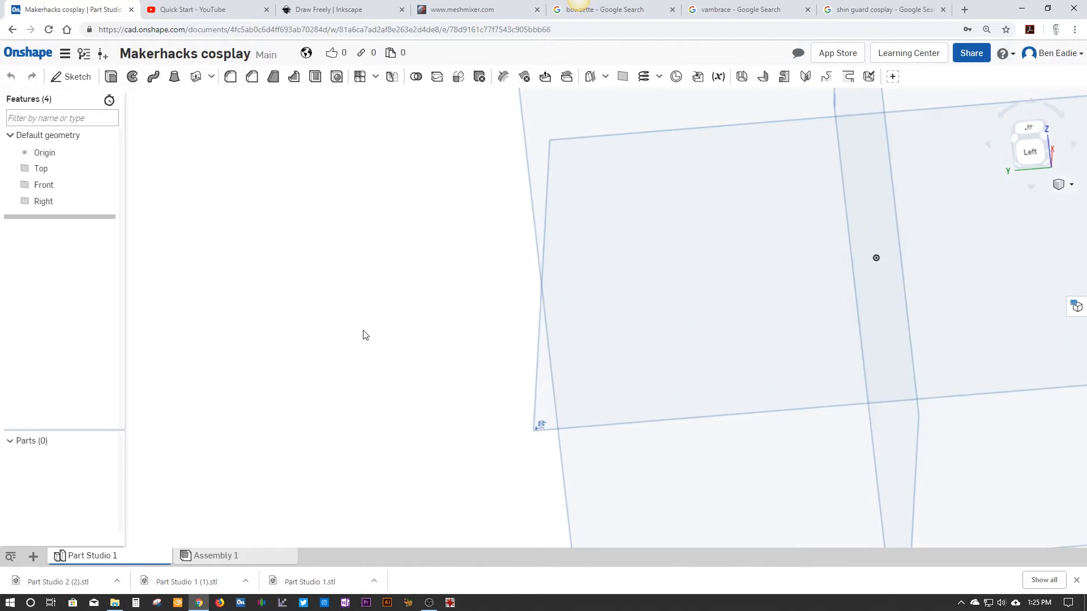
scroll(364, 335, "down", 6)
scroll(362, 337, "down", 5)
scroll(360, 346, "up", 5)
middle_click_drag(358, 345, 373, 321)
right_click_drag(333, 369, 228, 371)
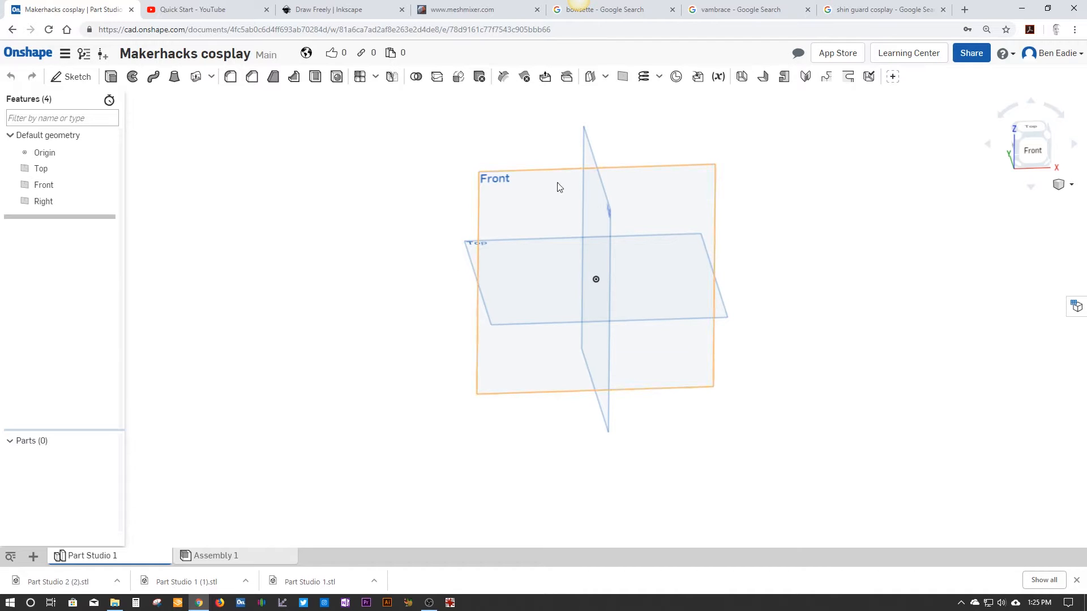
View the Google image results for vambrace, shin guard cosplay and bowsette as references, and return to the Makerhacks cosplay document.
left_click(723, 12)
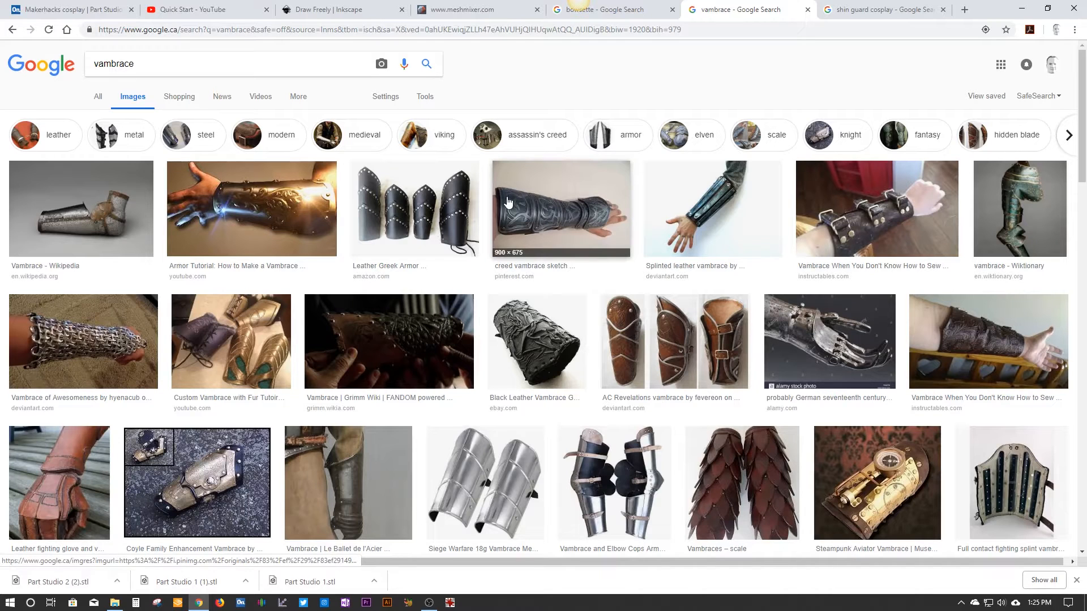
left_click(854, 10)
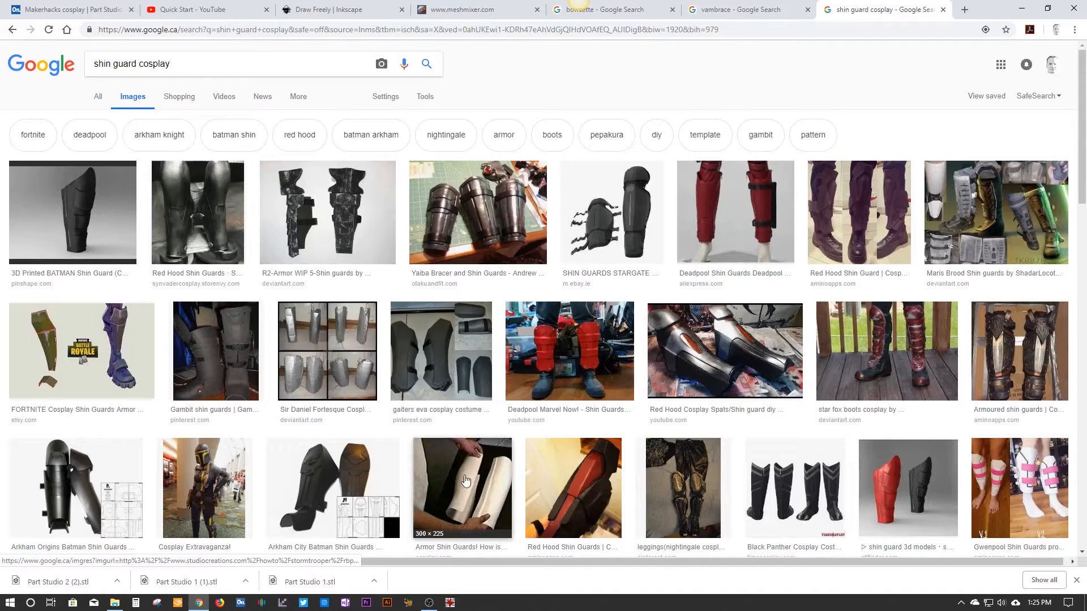
left_click(631, 11)
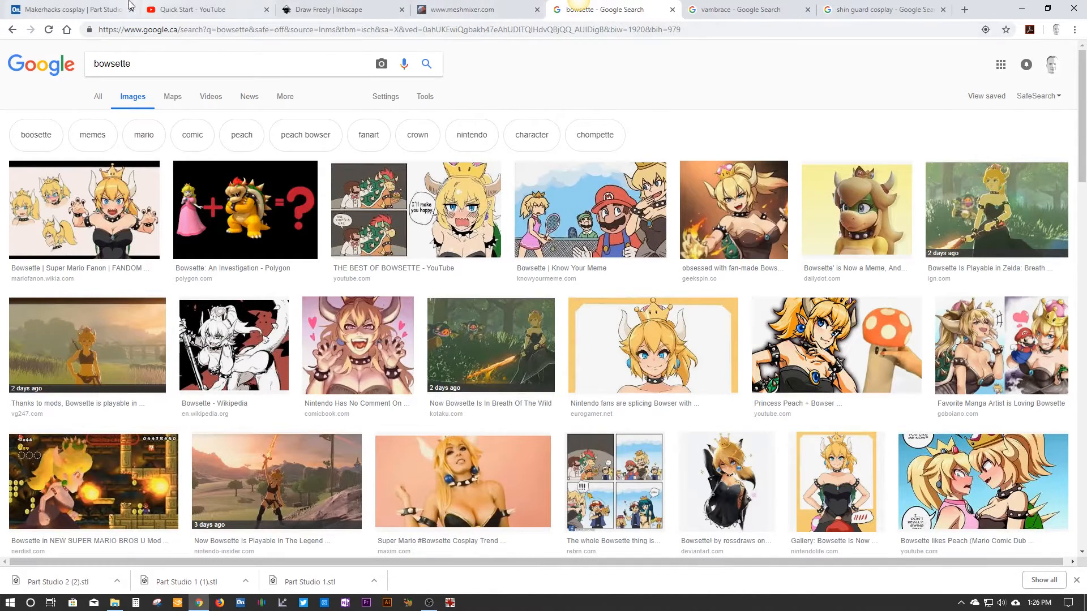
left_click(85, 11)
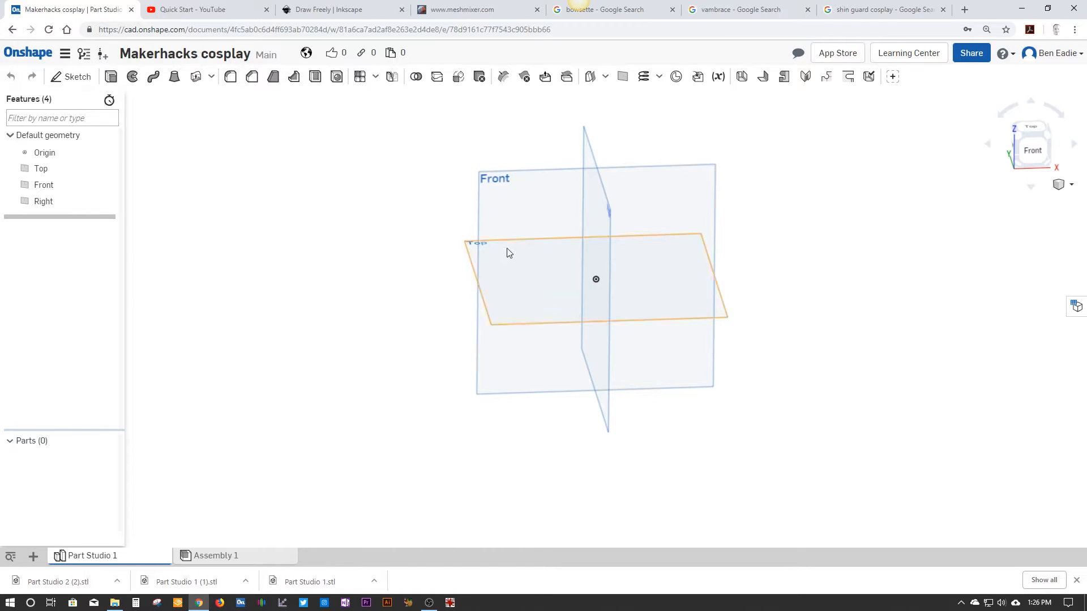
Start a sketch on the Top plane and draw a circle about 6.4 in in diameter centred on the origin.
right_click_drag(470, 233, 436, 260)
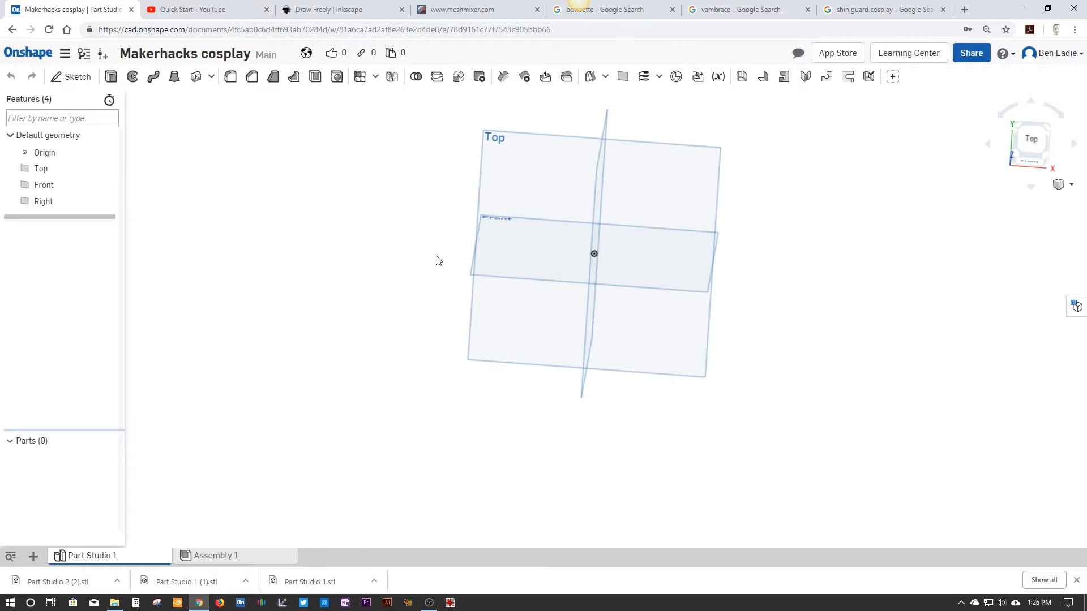
left_click(475, 205)
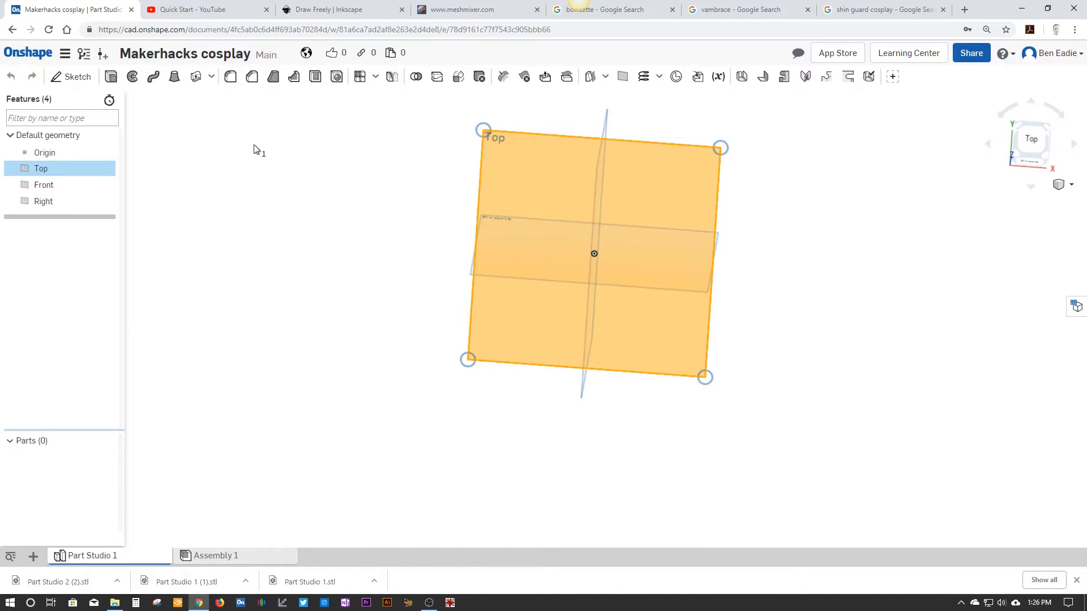
left_click(81, 82)
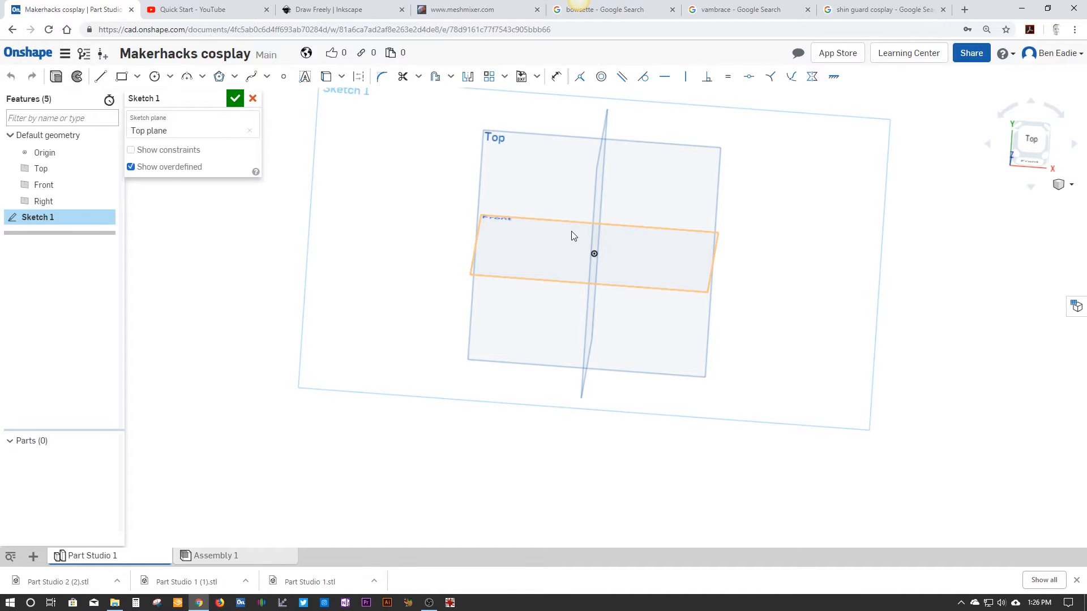
left_click(154, 77)
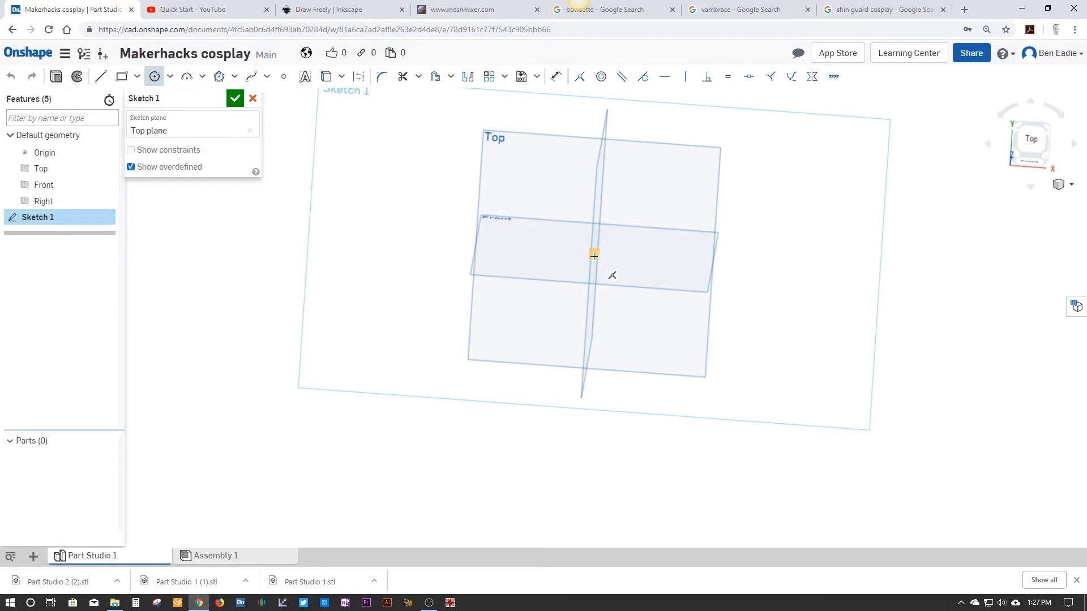
left_click(595, 255)
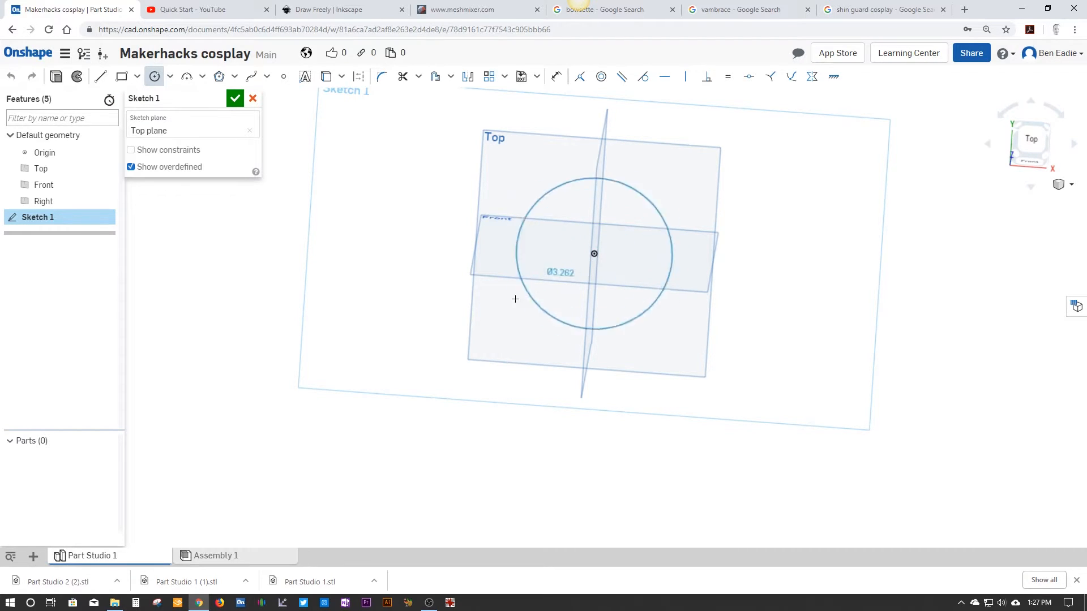
left_click(487, 320)
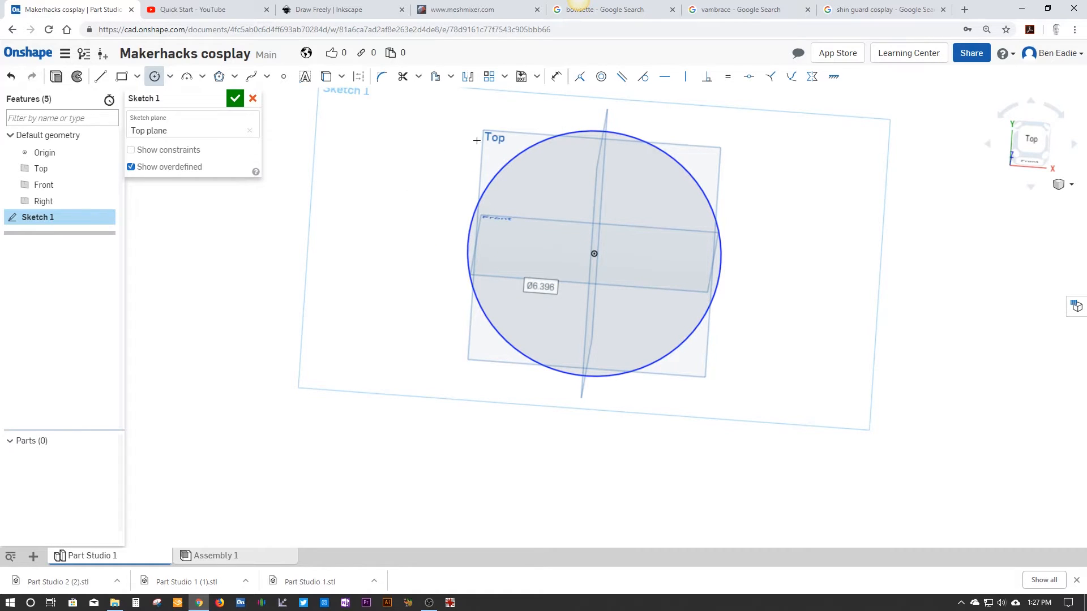
Dimension the circle's diameter as 3.5 in.
left_click(555, 78)
left_click(472, 223)
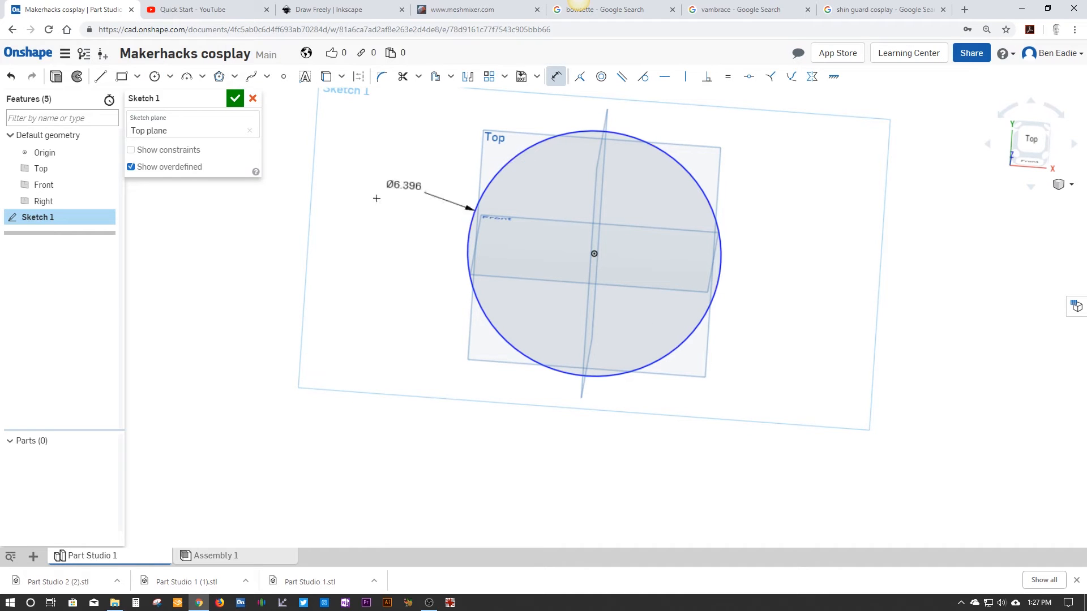
left_click(361, 206)
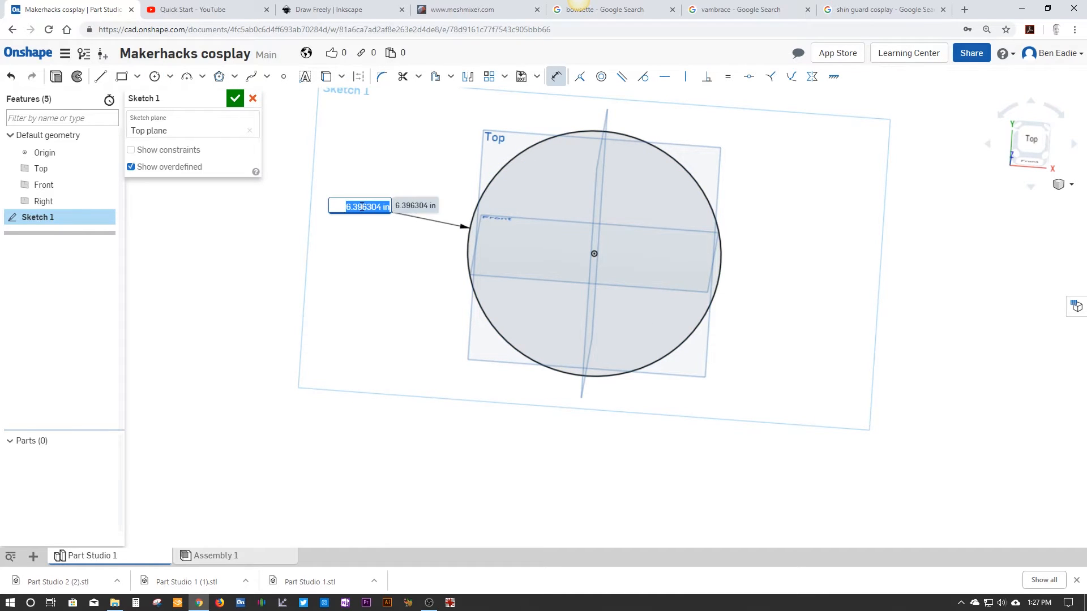
type("3.5")
key("Return")
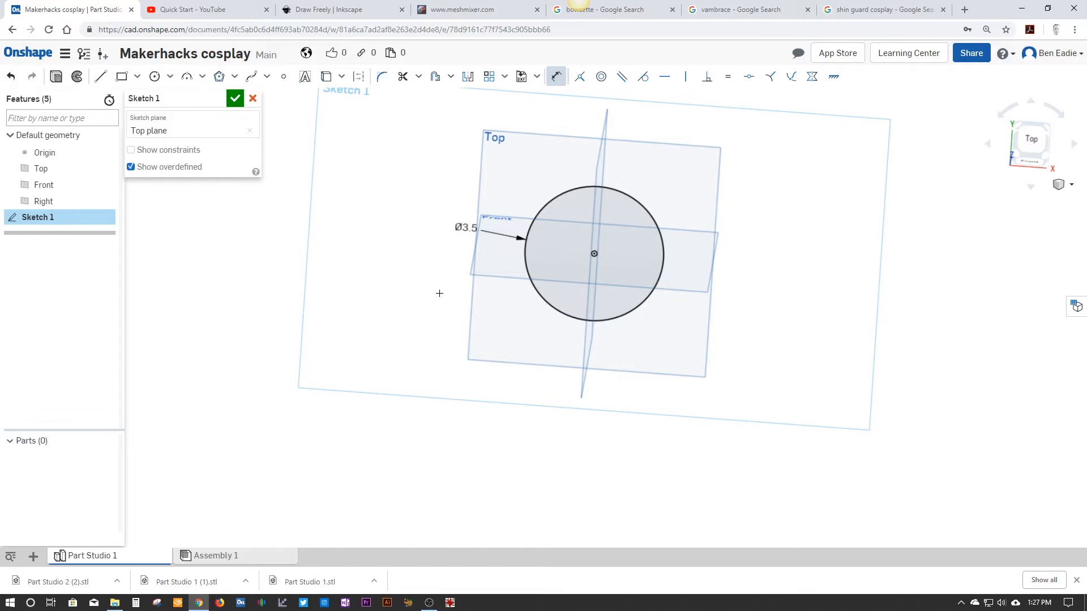
Inspect the circle sketch straight from the top and from an isometric angle, ending in the Top view.
left_click(1028, 141)
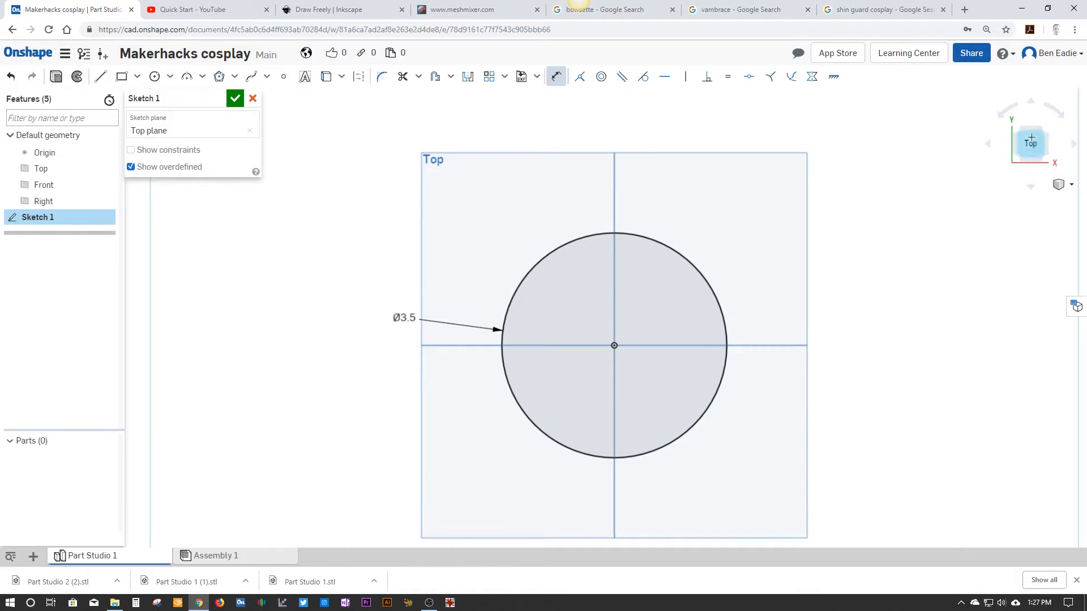
right_click_drag(977, 228, 1028, 137)
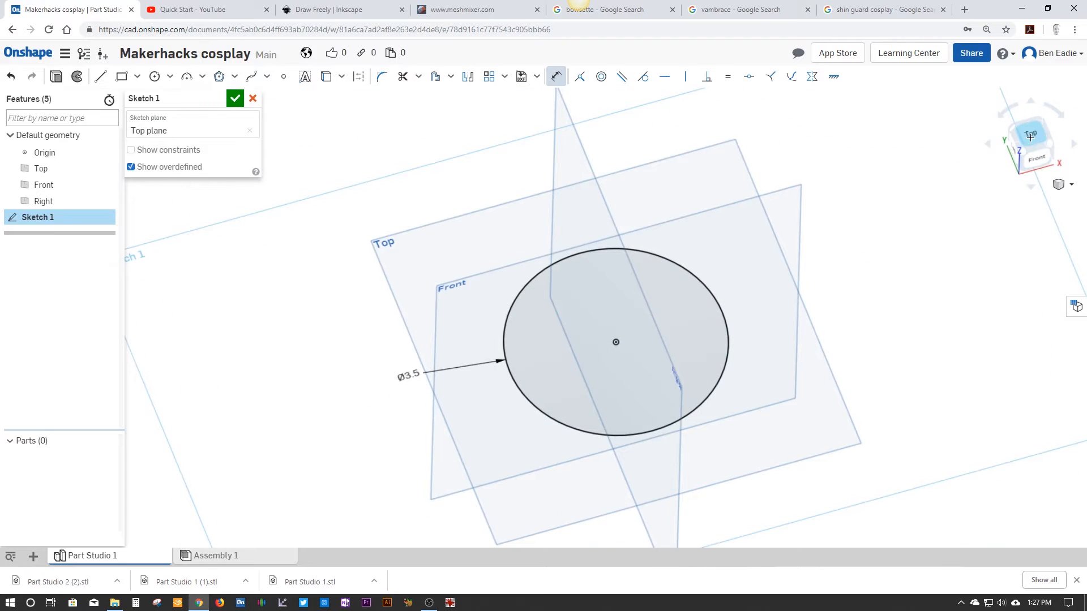
left_click(1028, 138)
left_click(1016, 160)
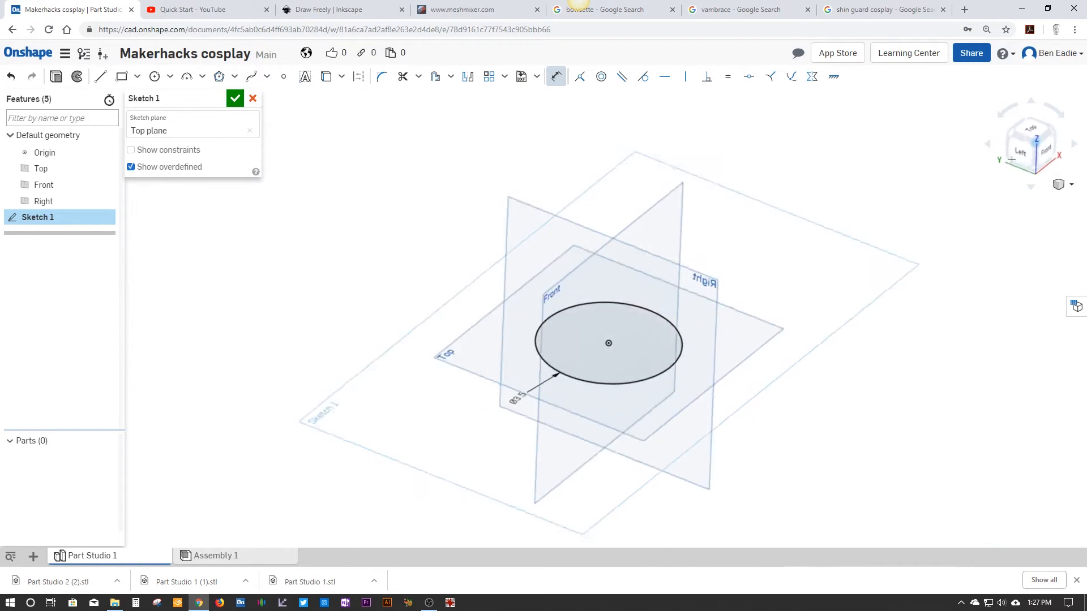
left_click(1033, 125)
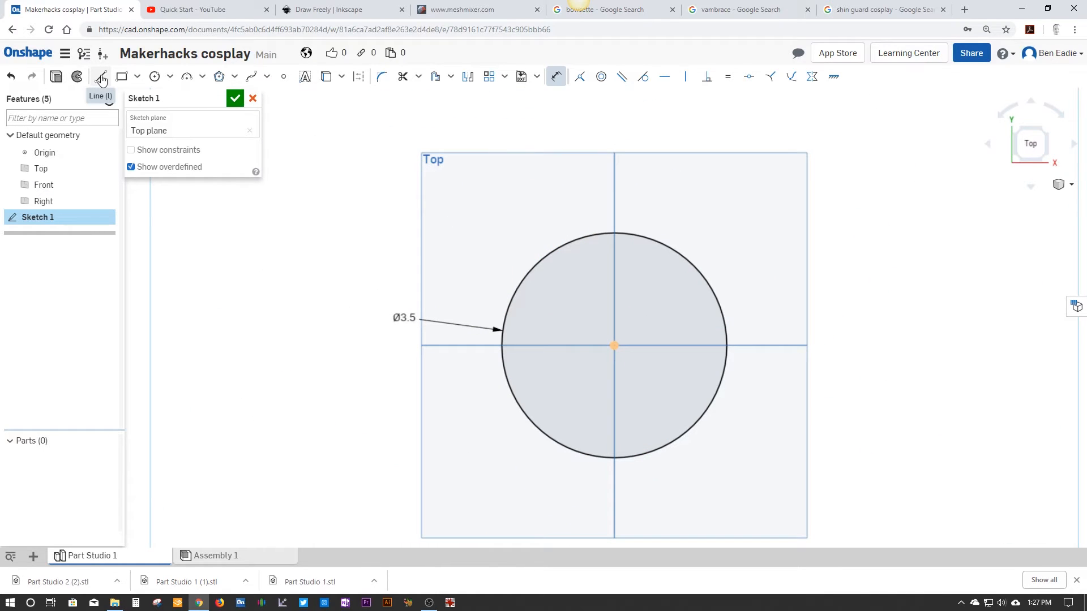
Draw a construction-line triangle from the origin up to the circle's top, about 0.43 in horizontally toward negative X, and back to the origin.
left_click(101, 80)
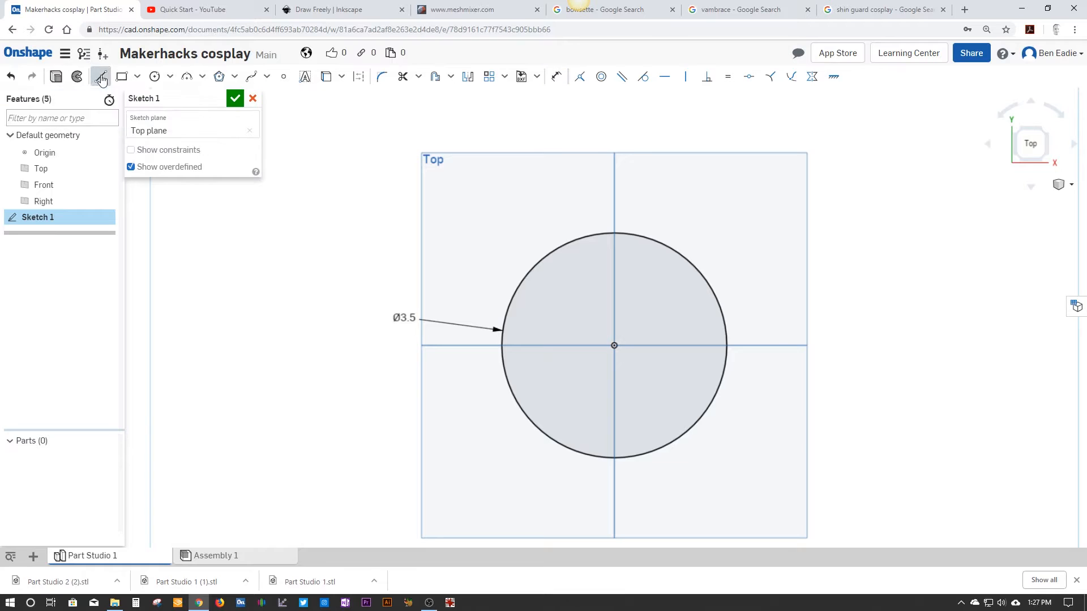
left_click(359, 79)
left_click(613, 346)
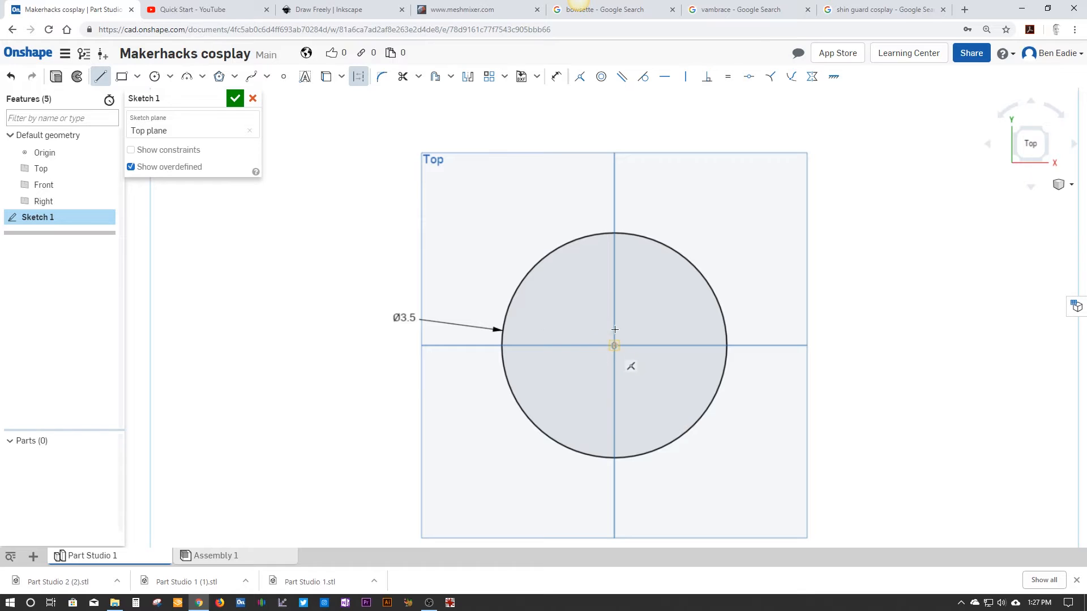
left_click(615, 233)
scroll(614, 235, "down", 3)
scroll(595, 234, "up", 6)
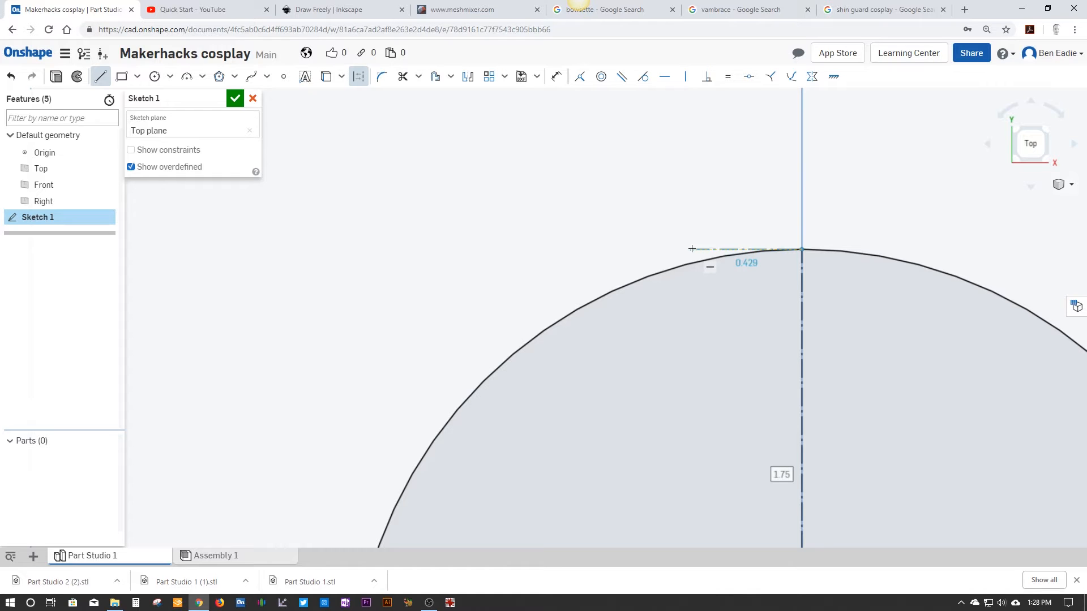
left_click(691, 249)
scroll(634, 403, "down", 5)
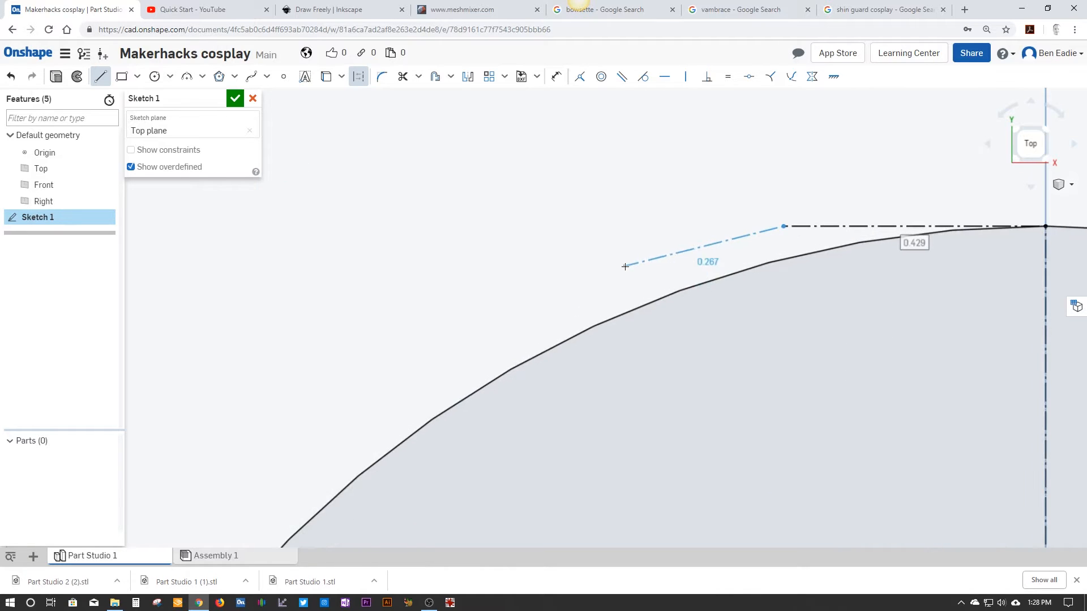
scroll(634, 403, "up", 2)
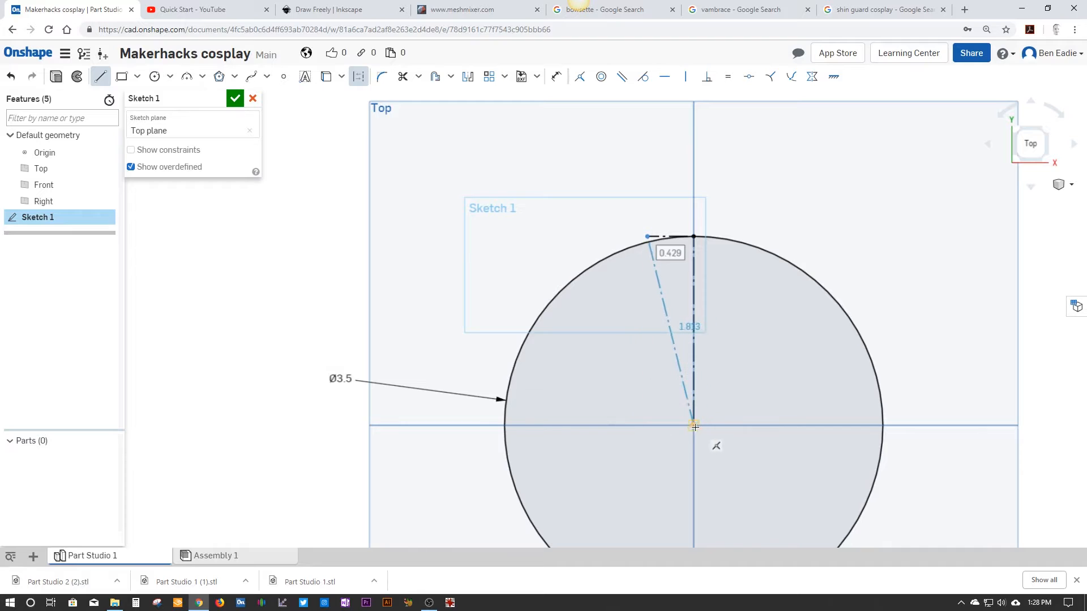
left_click(692, 427)
scroll(684, 267, "up", 3)
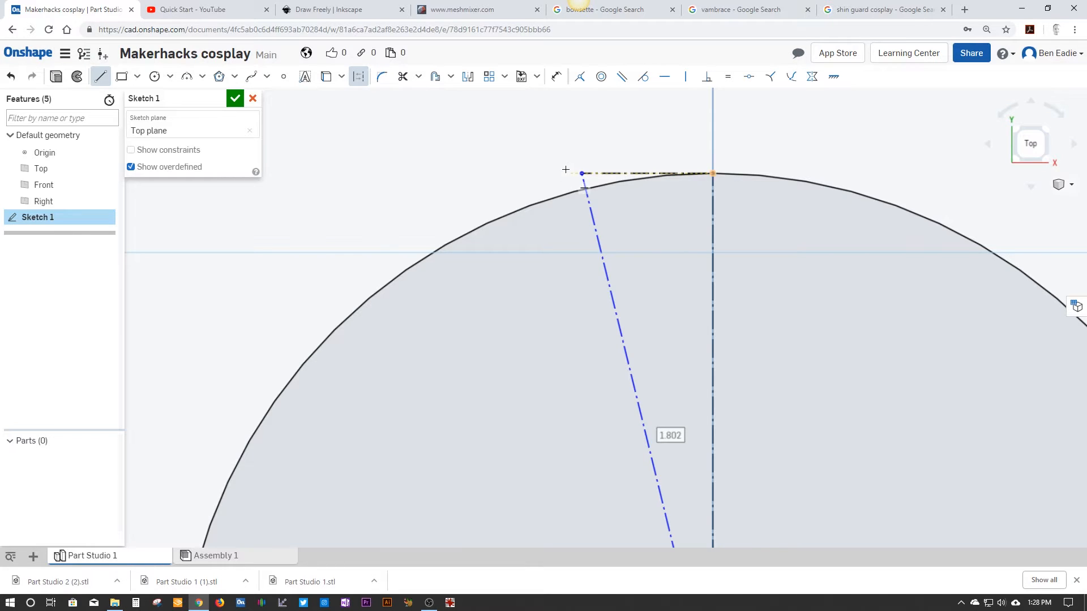
Dimension the short horizontal construction line at the circle's top as 0.25 in.
key("u")
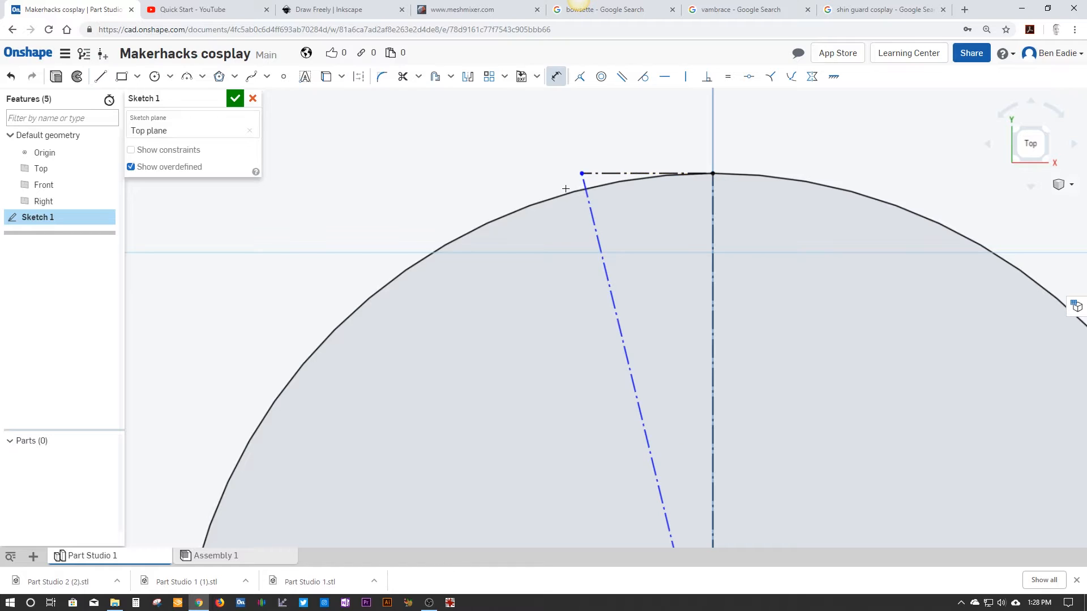
left_click(613, 173)
left_click(614, 139)
type(".2")
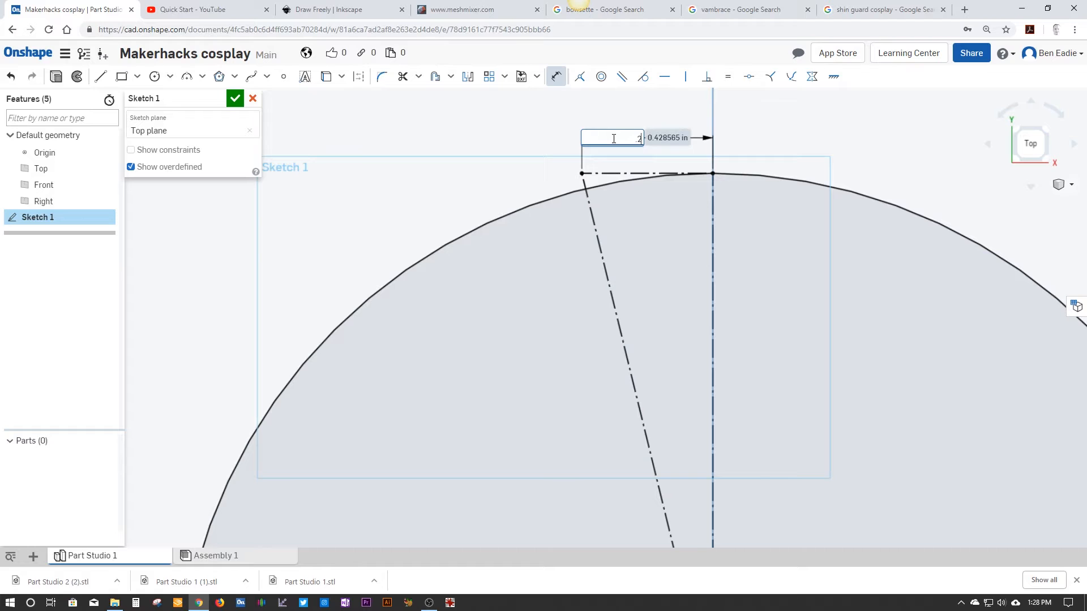
type("5")
key("Return")
scroll(621, 144, "up", 2)
scroll(620, 145, "down", 8)
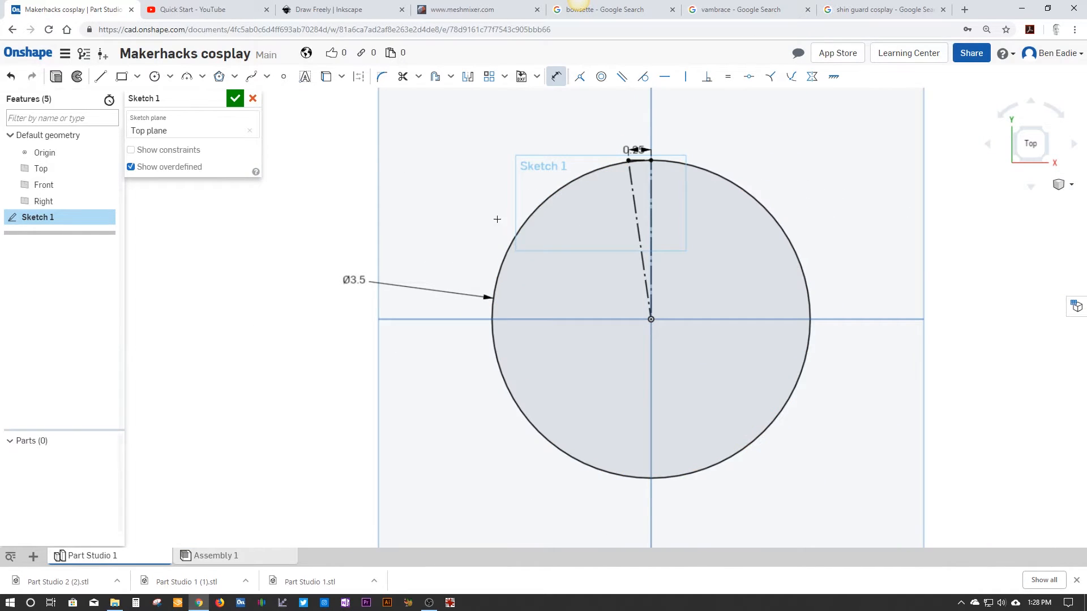
Trim the small arc of the circle between the two construction lines from the origin, and finish the sketch.
scroll(632, 183, "up", 4)
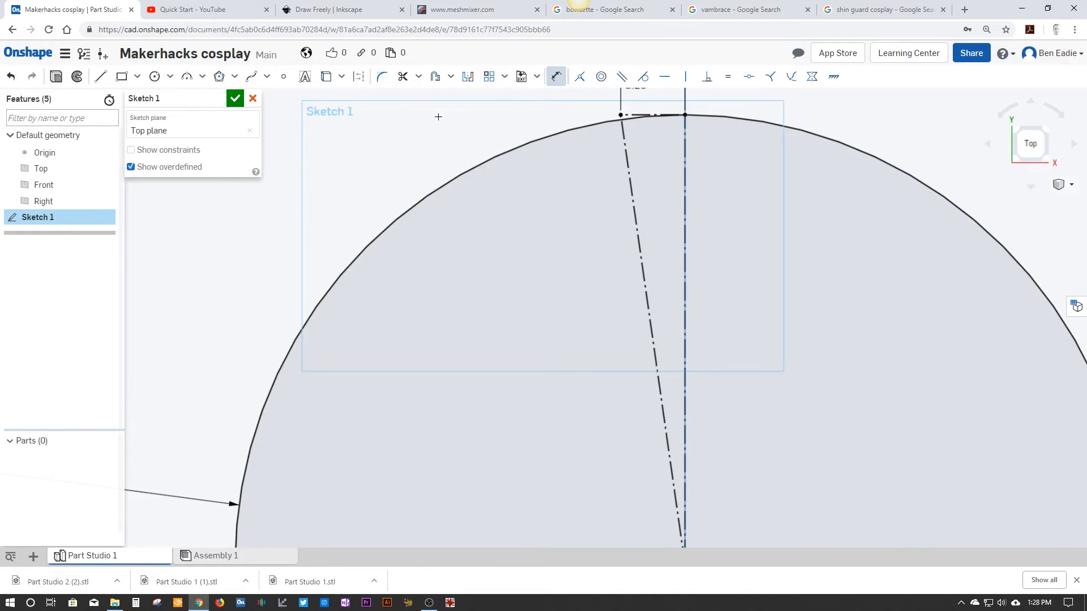
left_click(403, 80)
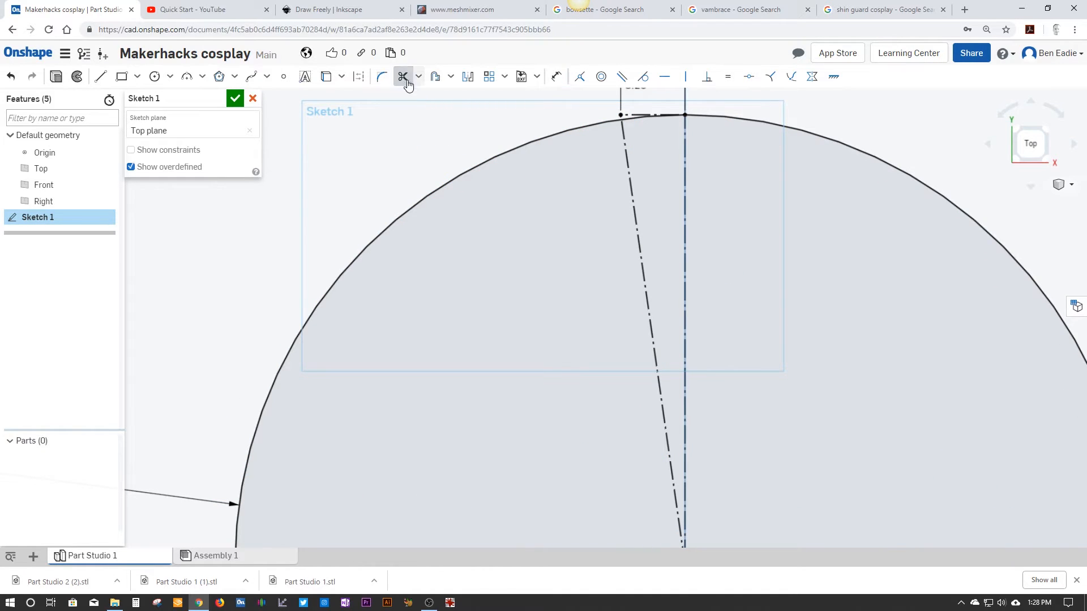
left_click(628, 120)
scroll(546, 249, "down", 3)
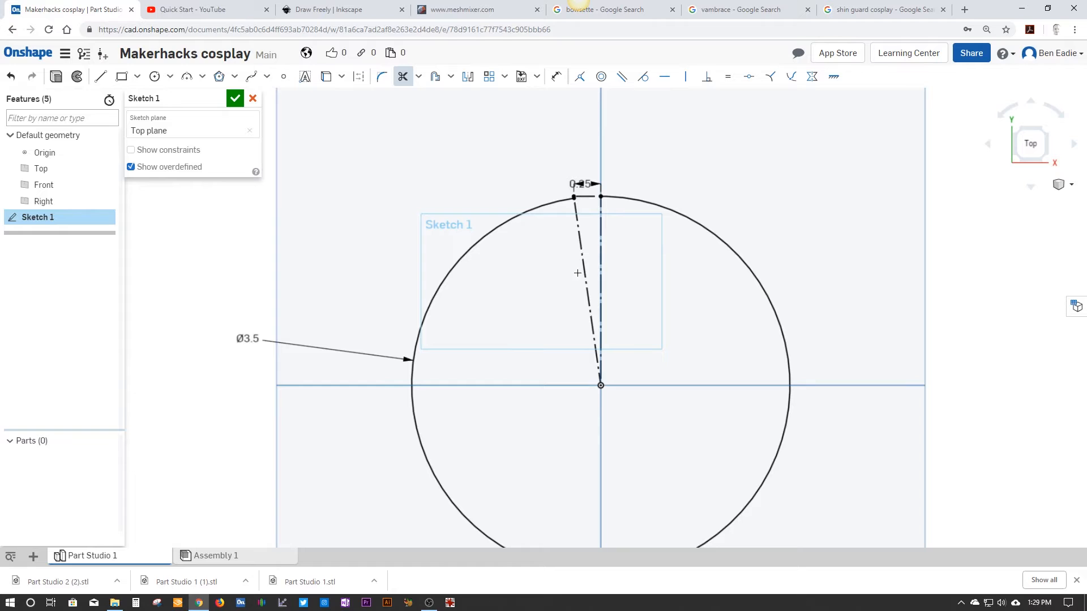
left_click(236, 99)
Create a plane offset 9 in above the Top plane.
scroll(319, 295, "up", 3)
scroll(319, 296, "down", 7)
scroll(321, 295, "down", 3)
mouse_move(381, 429)
right_mouse_down()
mouse_move(372, 456)
mouse_move(381, 379)
mouse_move(434, 359)
mouse_move(398, 415)
right_mouse_up()
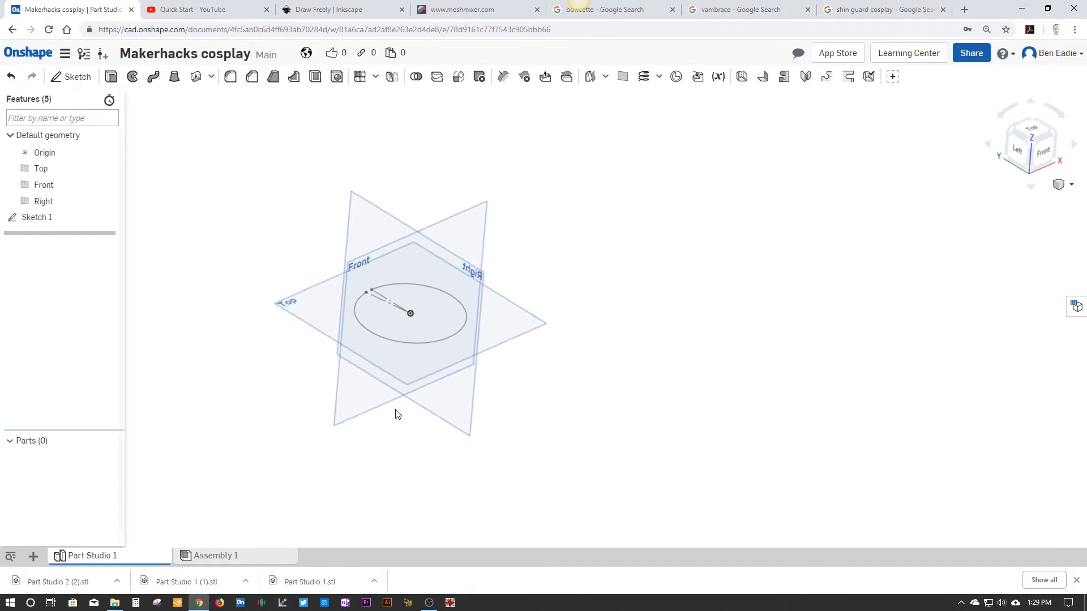
left_click(321, 332)
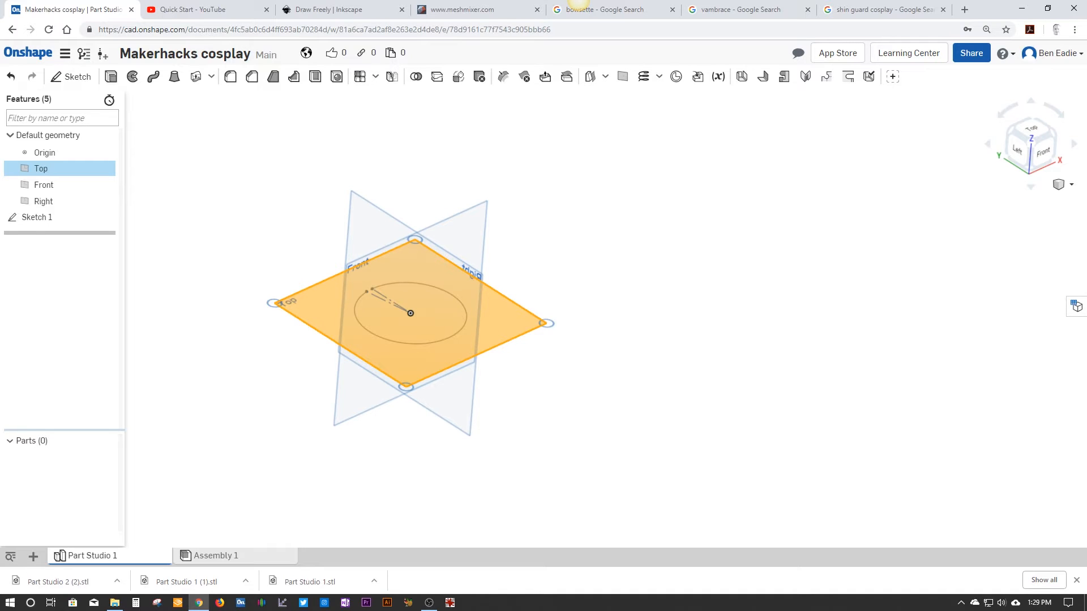
left_click(622, 76)
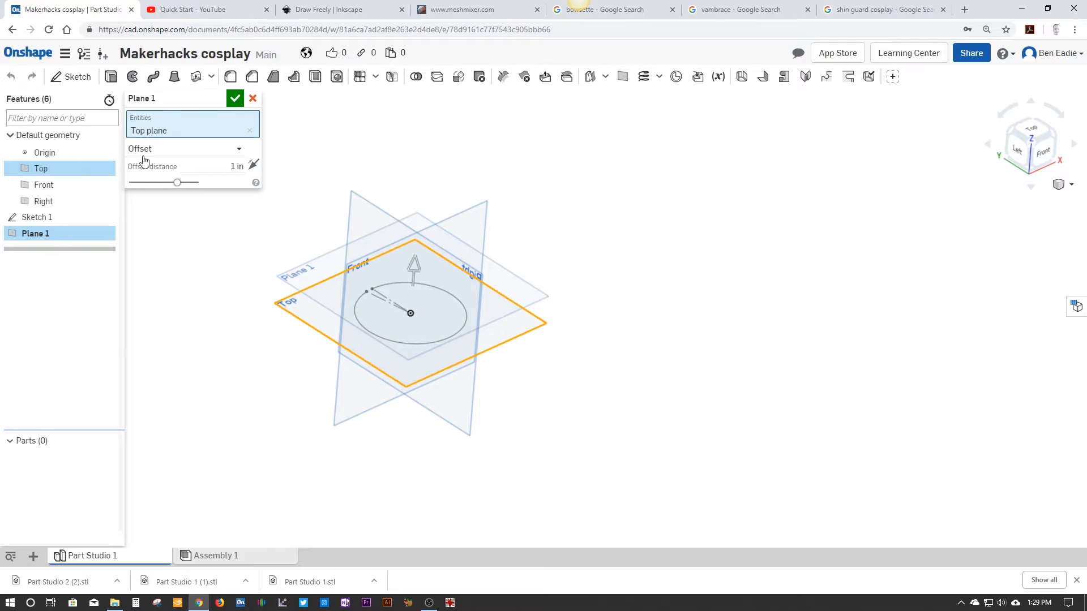
left_click(210, 165)
type("9")
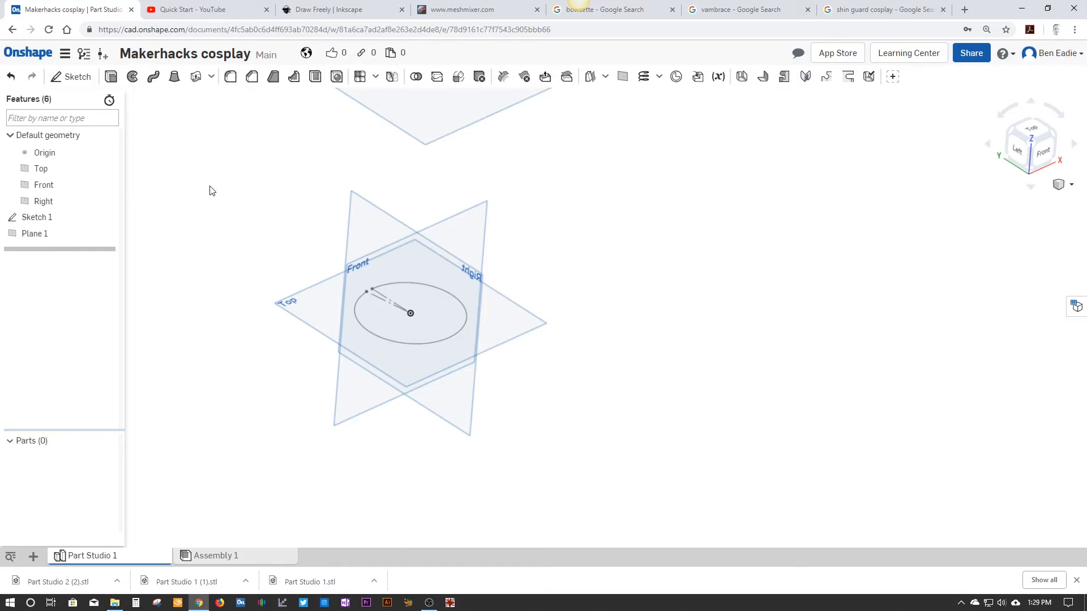
Hide the Front and Right planes, leaving the Top plane and the offset plane visible.
scroll(362, 321, "up", 3)
scroll(362, 320, "down", 5)
mouse_move(430, 367)
right_mouse_down()
mouse_move(447, 291)
mouse_move(395, 371)
mouse_move(427, 403)
mouse_move(436, 376)
right_mouse_up()
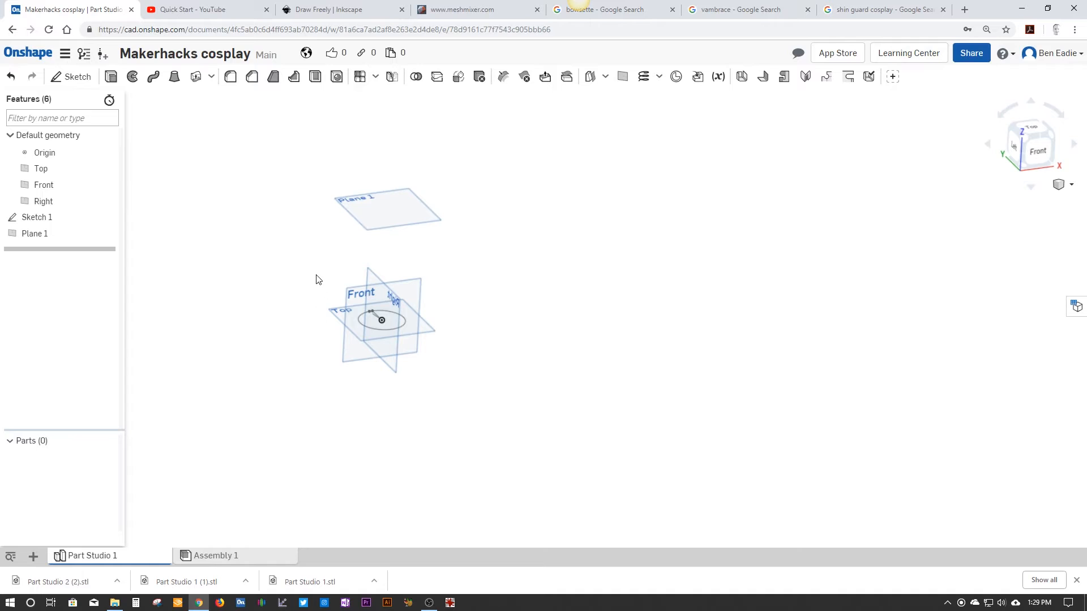
scroll(328, 288, "up", 3)
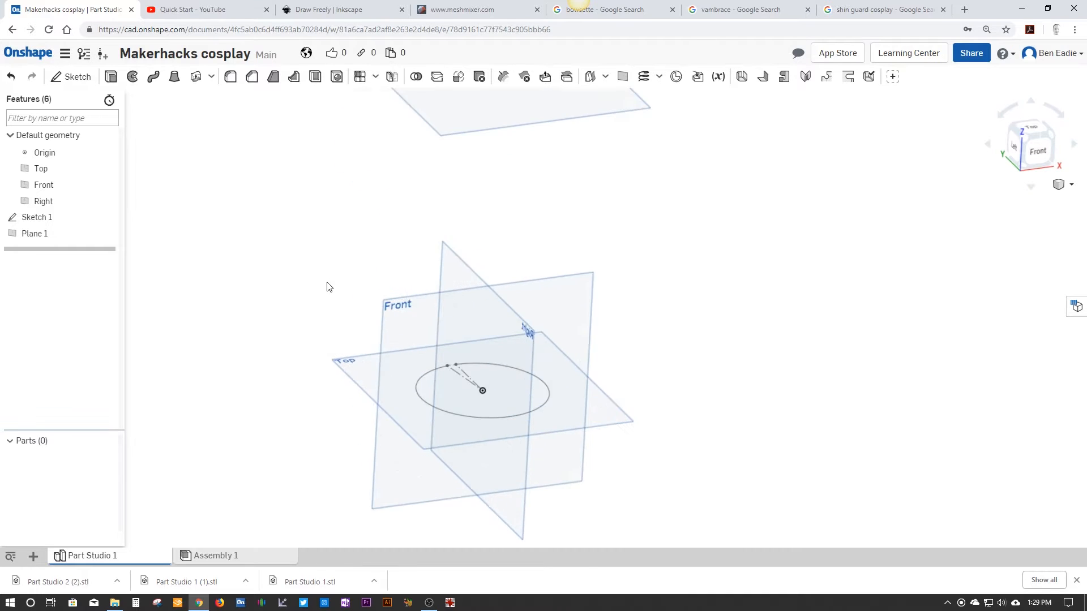
left_click(380, 300)
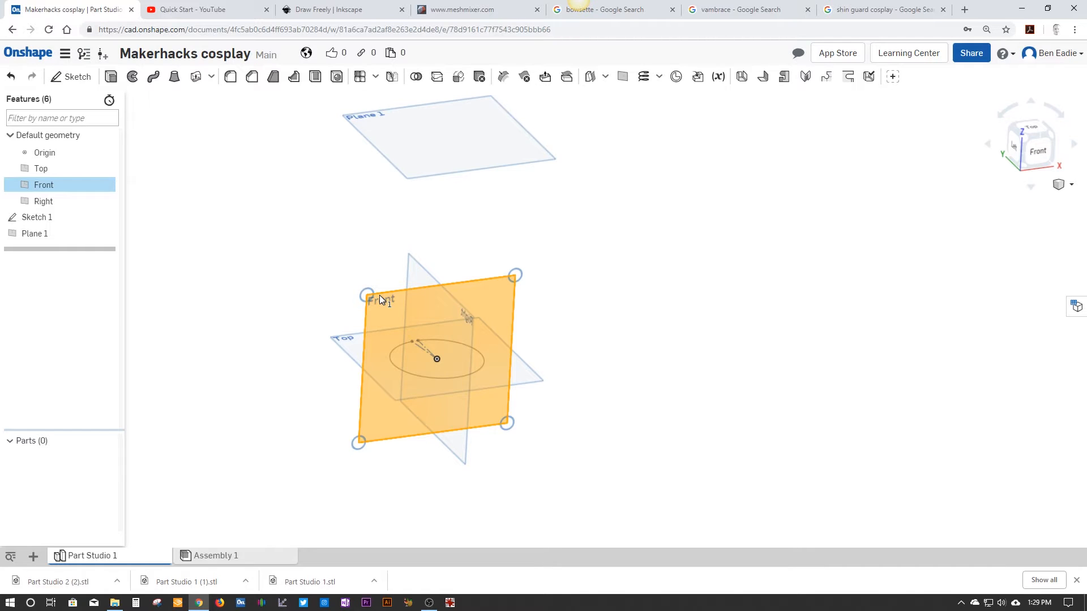
right_click(380, 299)
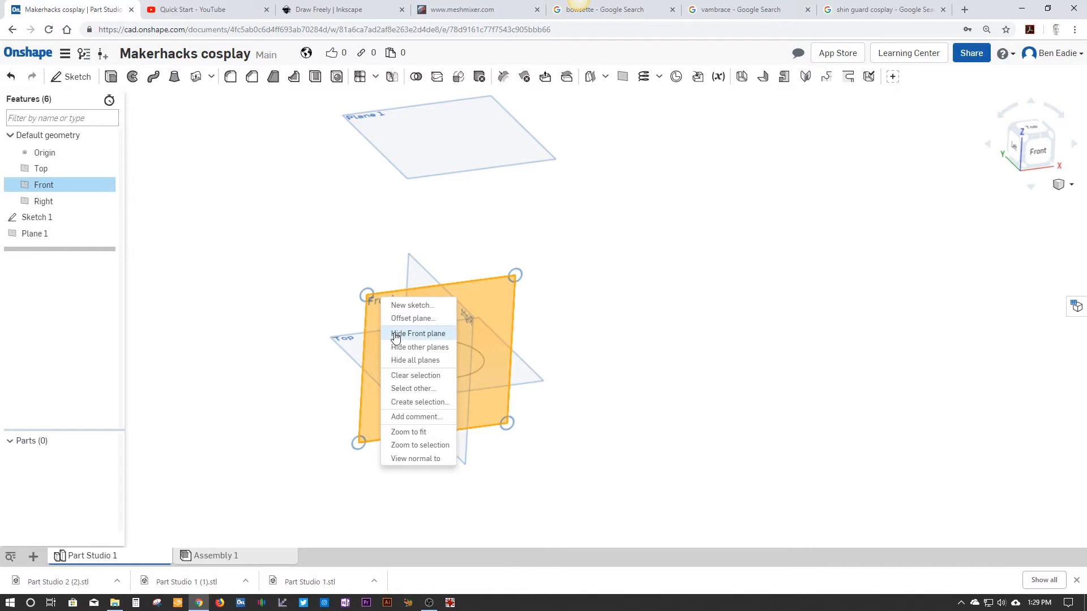
left_click(418, 334)
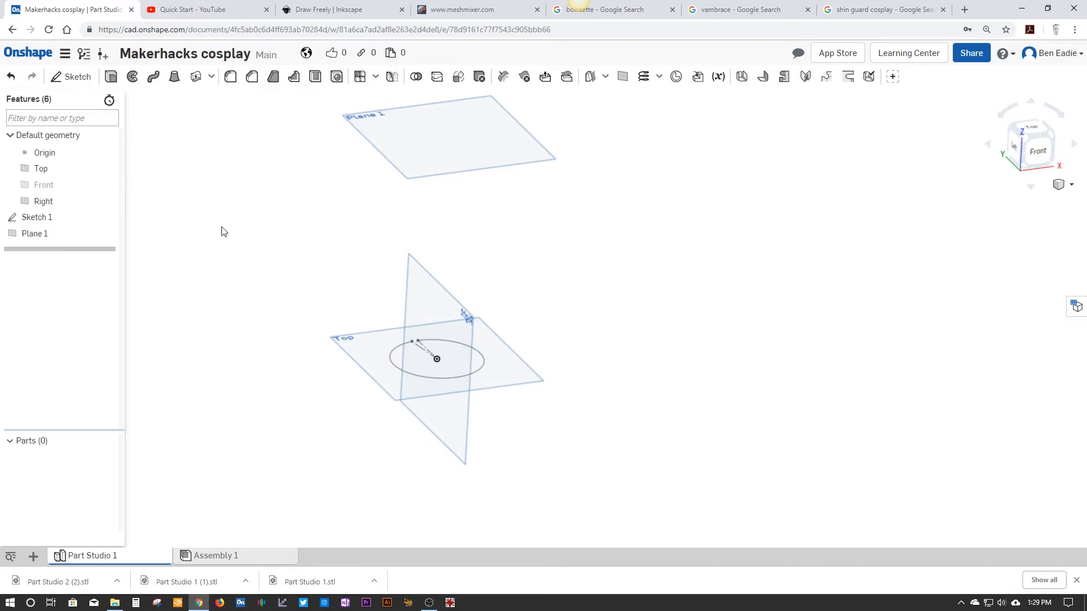
left_click(78, 205)
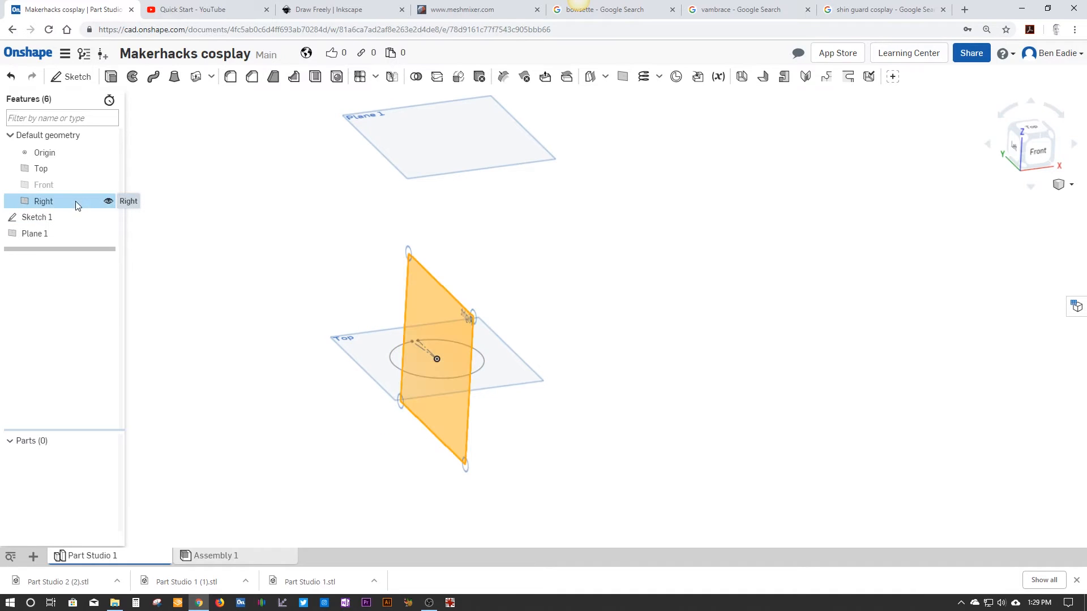
left_click(108, 202)
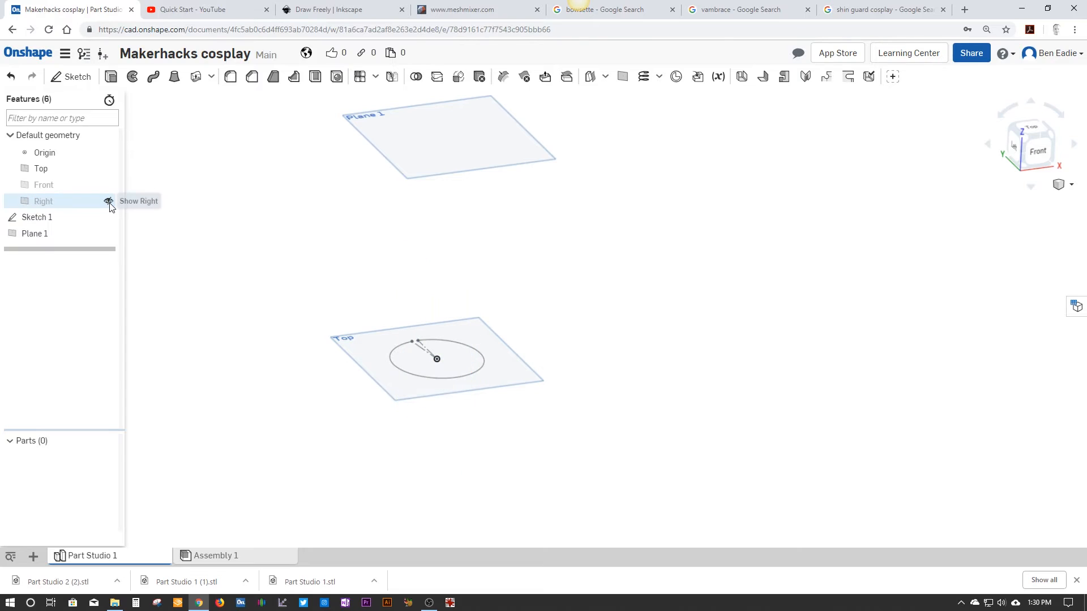
left_click(199, 233)
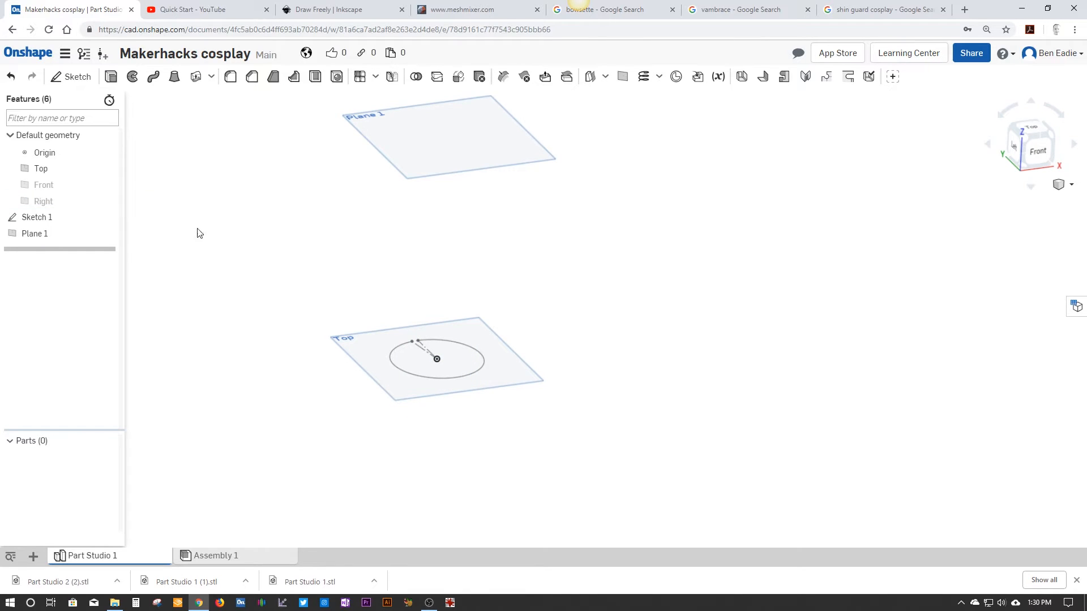
Start a sketch on Plane 1 and draw a circle about 8.2 in in diameter centred on the origin.
right_click_drag(345, 229, 336, 245)
left_click(380, 238)
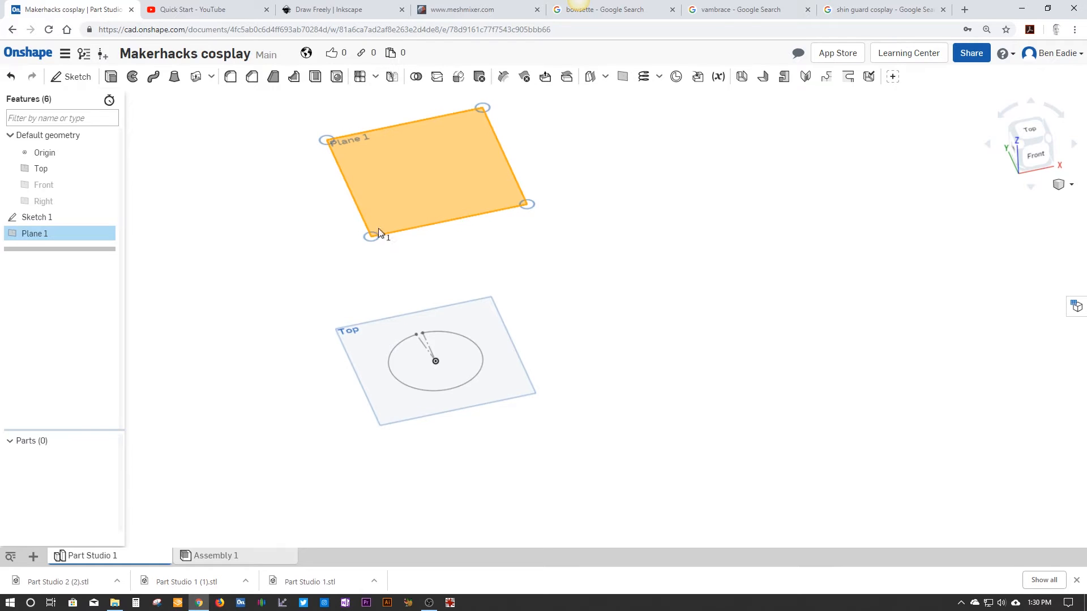
left_click(83, 85)
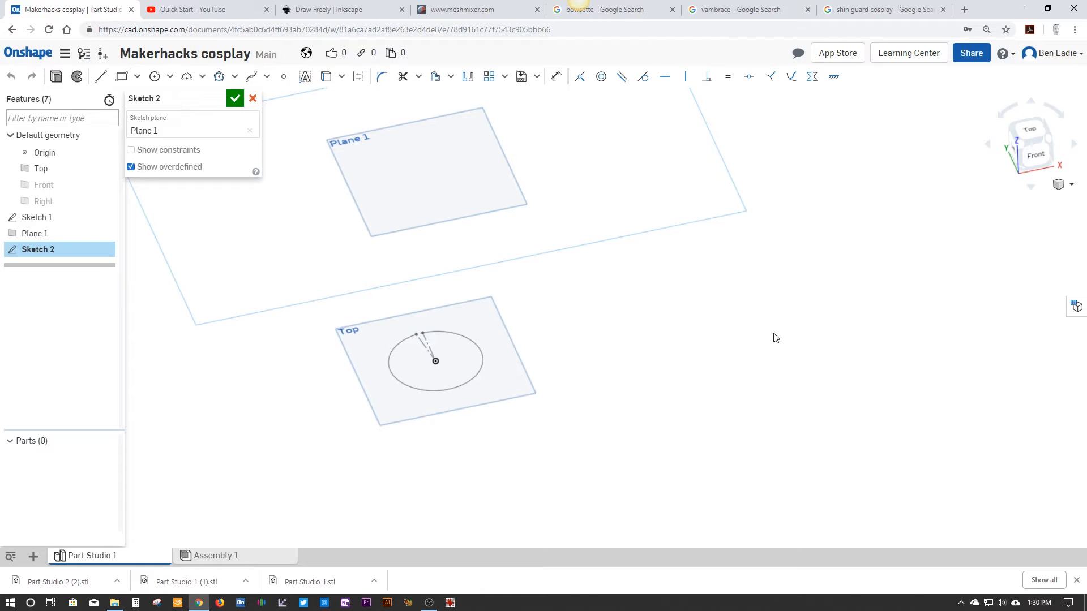
right_click_drag(774, 334, 775, 339)
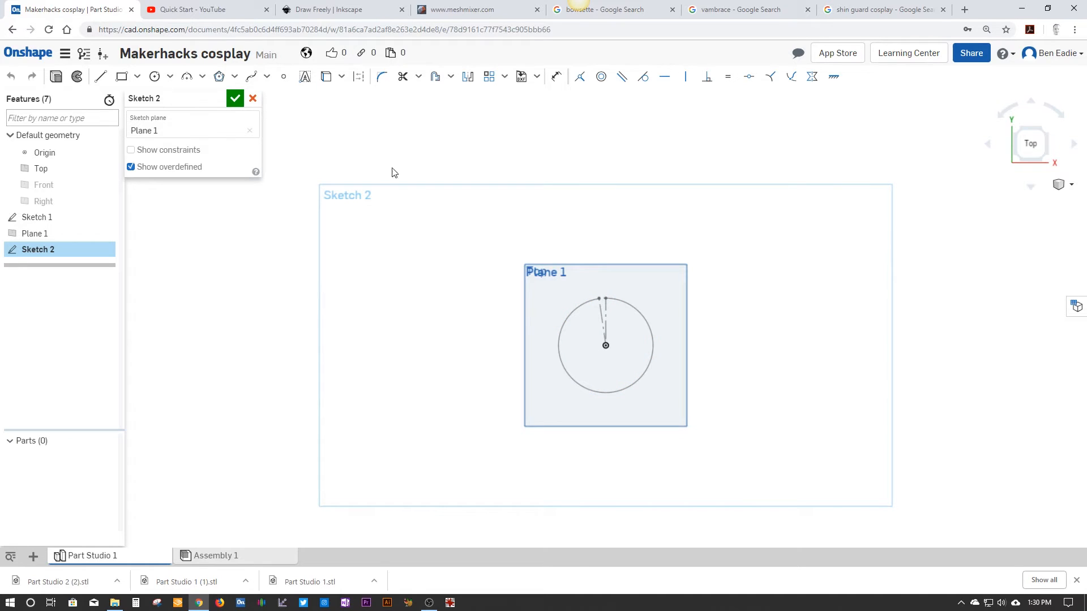
left_click(155, 80)
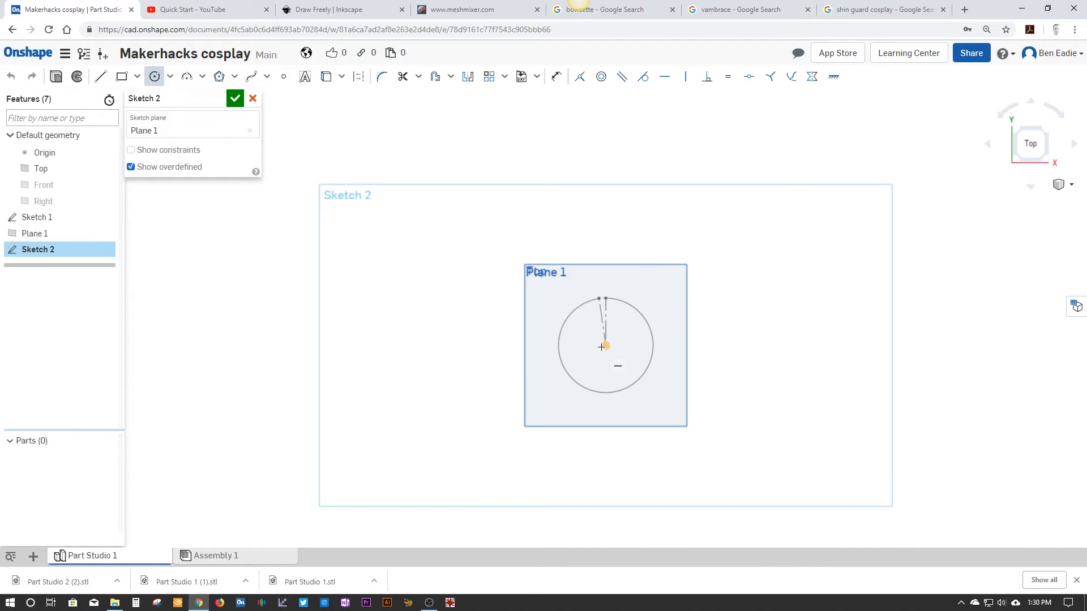
left_click(605, 346)
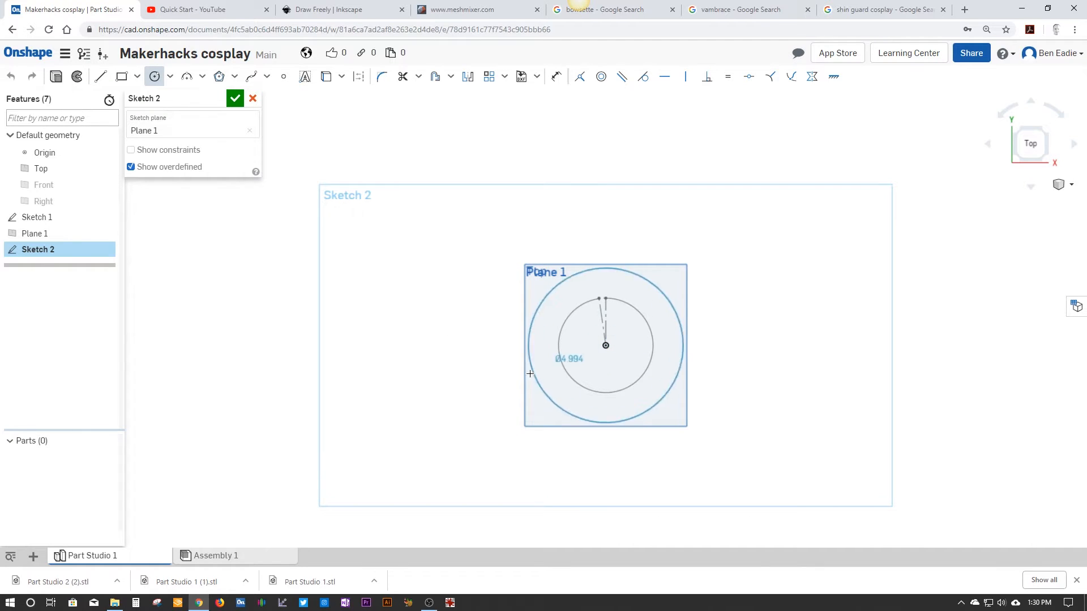
left_click(504, 391)
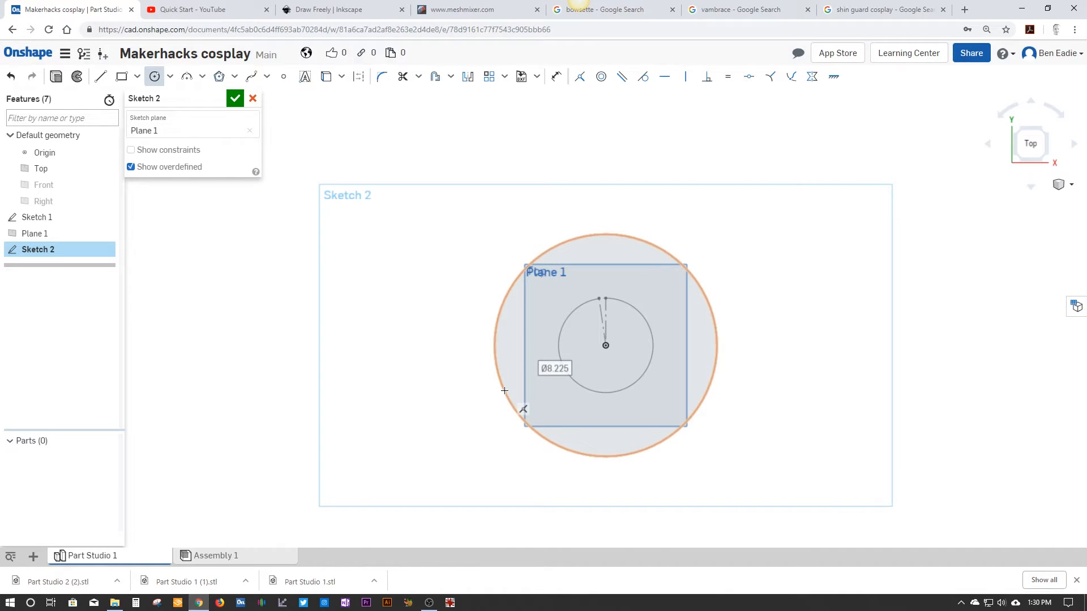
Dimension the diameter of the circle on Plane 1 as 7 in.
key("d")
left_click(535, 255)
left_click(444, 222)
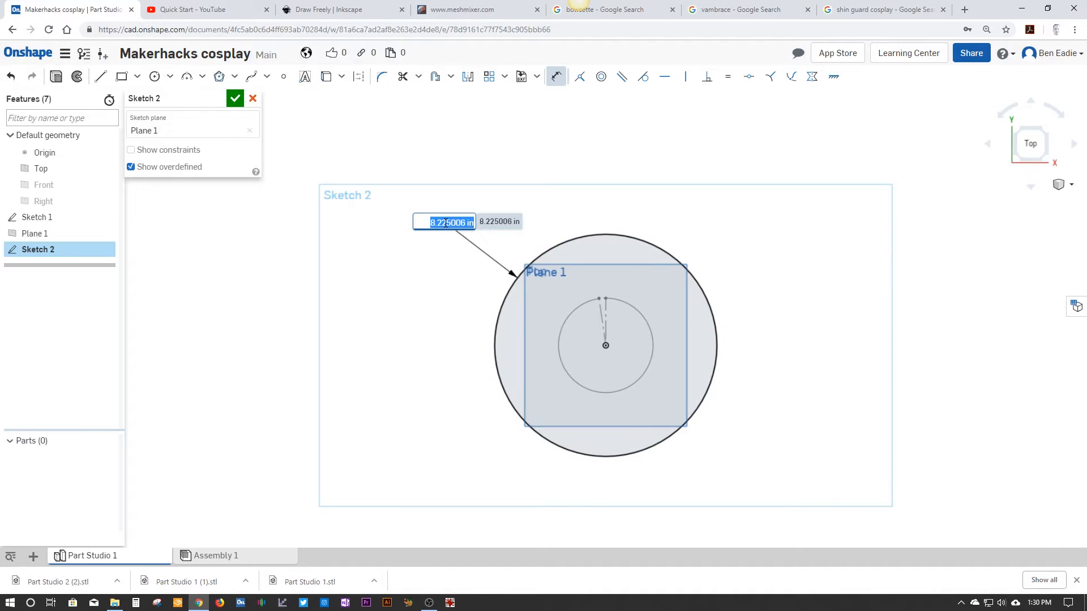
type("7")
key("Return")
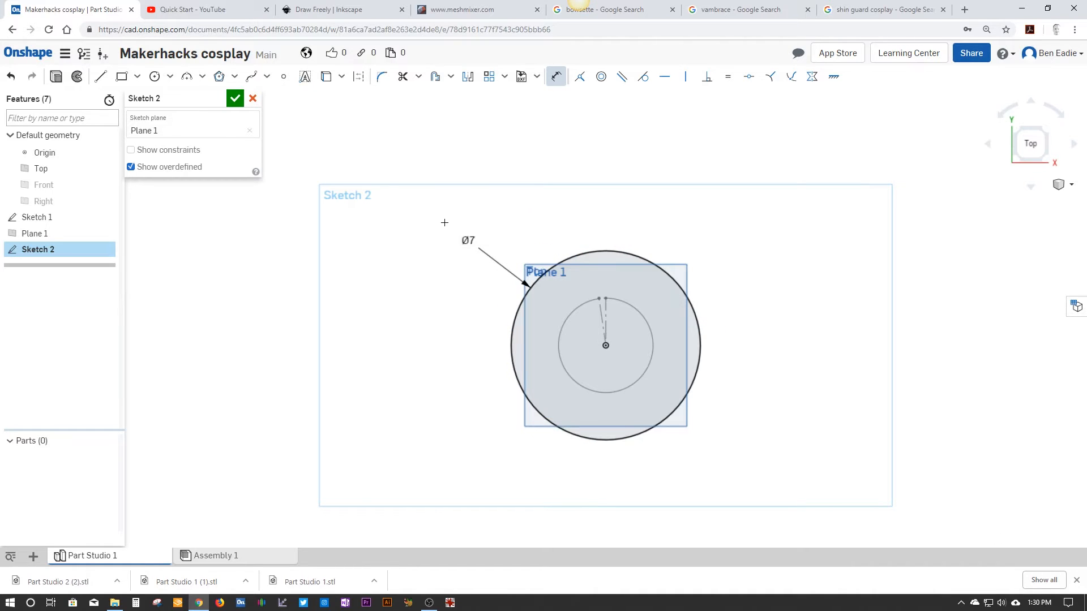
Draw a construction-line triangle from the origin to the circle's top point, along a slanted line about 2.7 in long, and back to the origin.
left_click(102, 82)
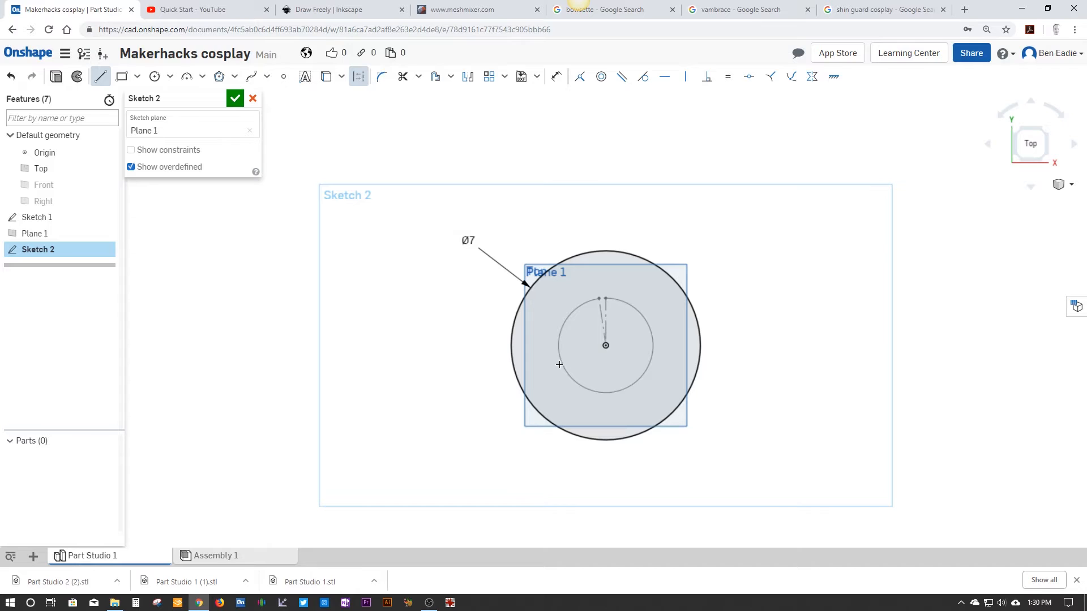
left_click(606, 343)
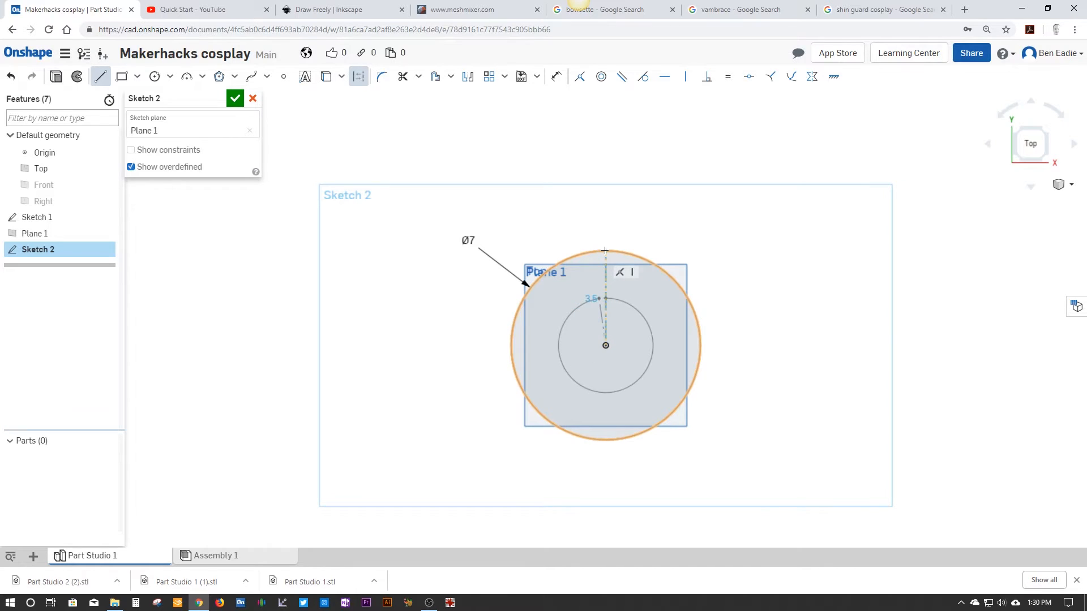
left_click(604, 250)
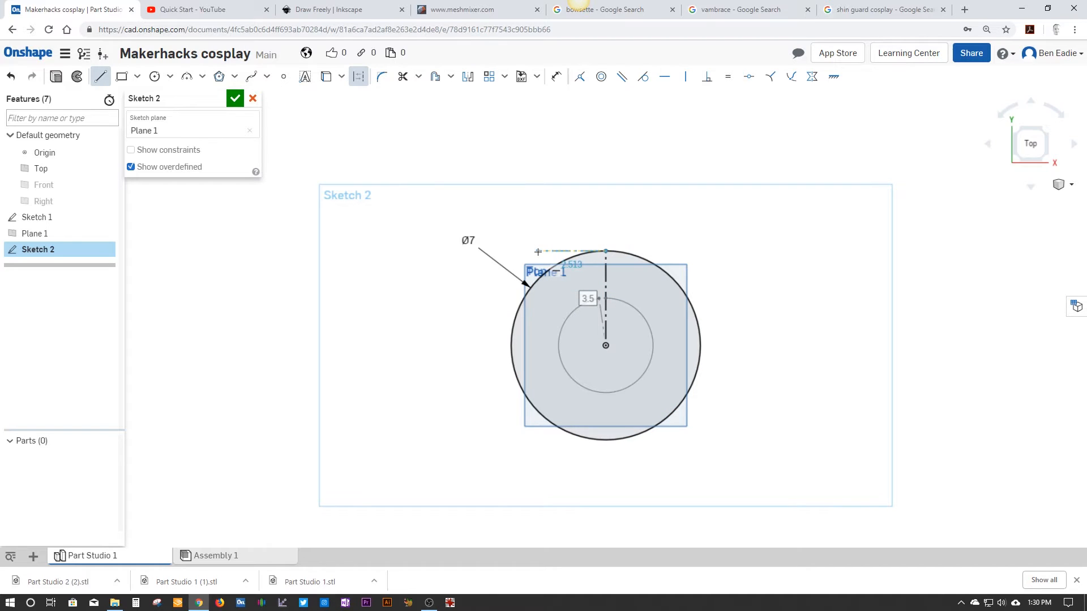
left_click(540, 218)
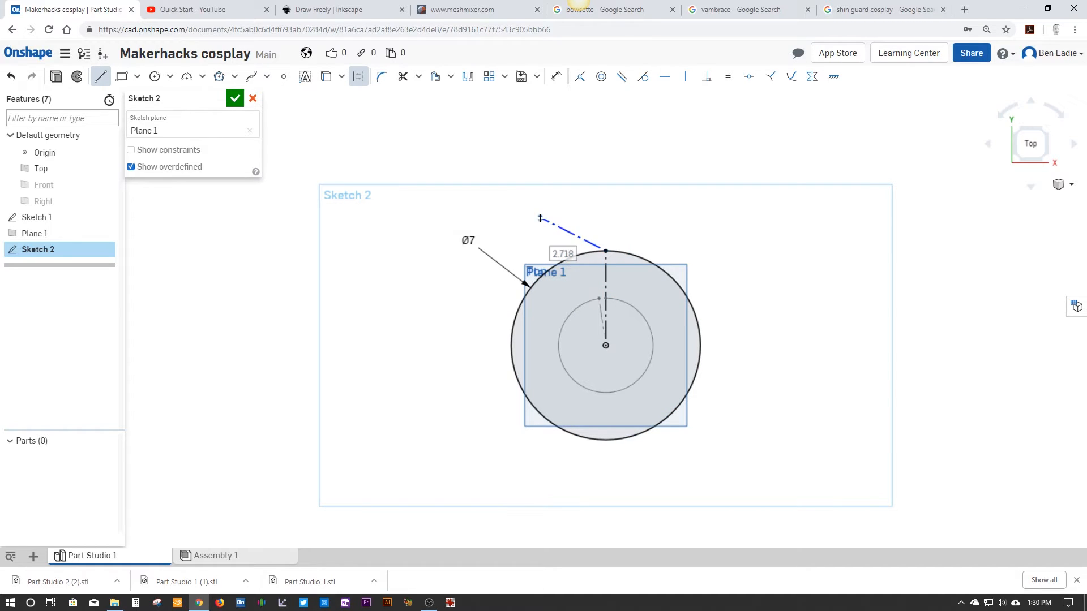
left_click(605, 345)
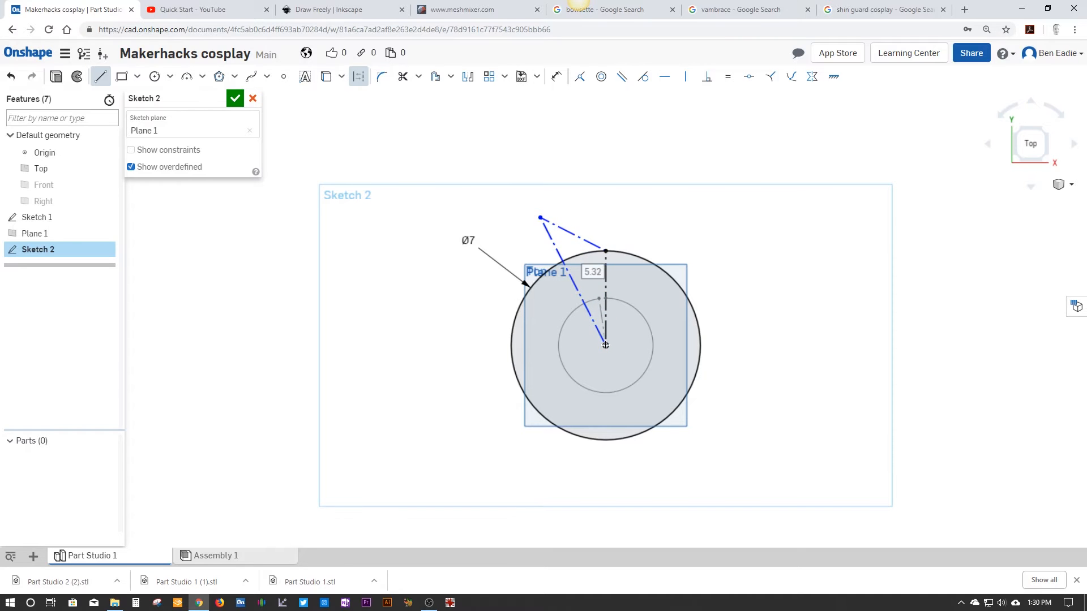
key("Escape")
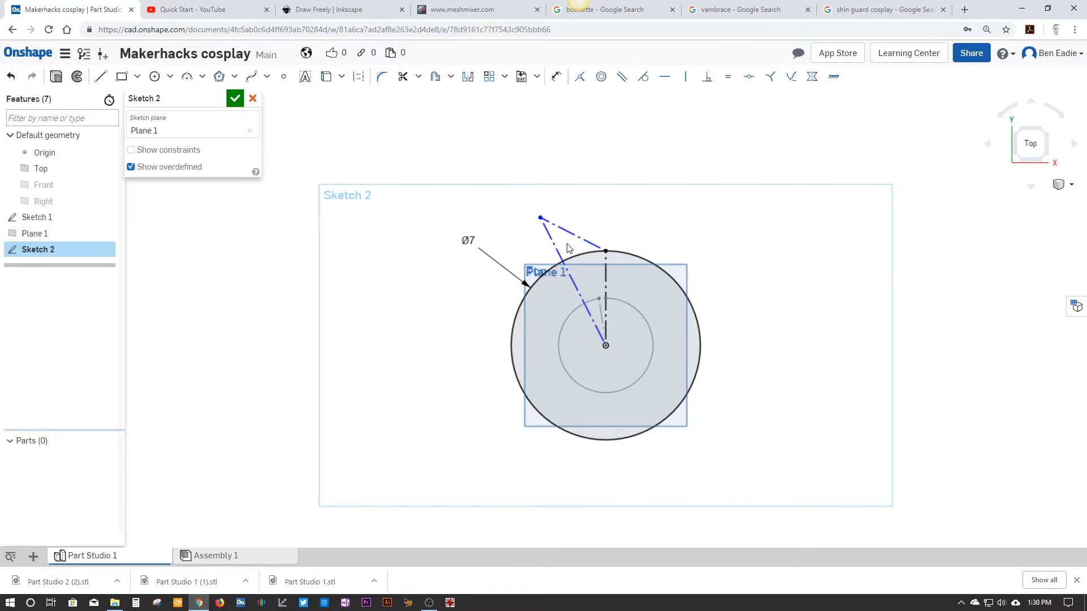
Make the short outer construction line horizontal and test its movement by its free corner.
mouse_move(540, 218)
left_mouse_down()
mouse_move(546, 194)
mouse_move(538, 241)
mouse_move(560, 241)
mouse_move(572, 208)
mouse_move(546, 233)
left_mouse_up()
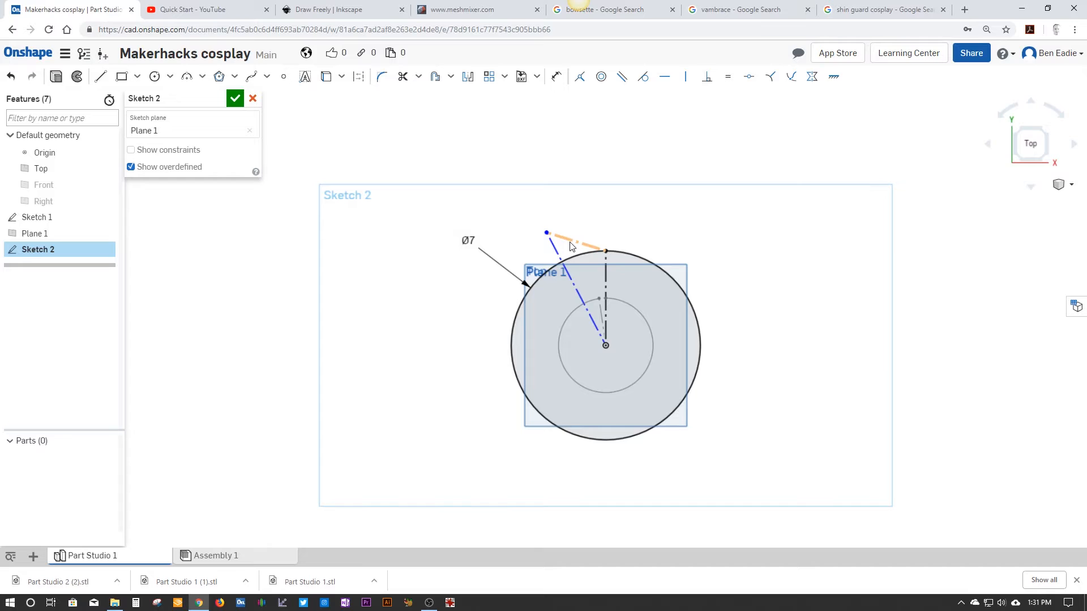
left_click(571, 246)
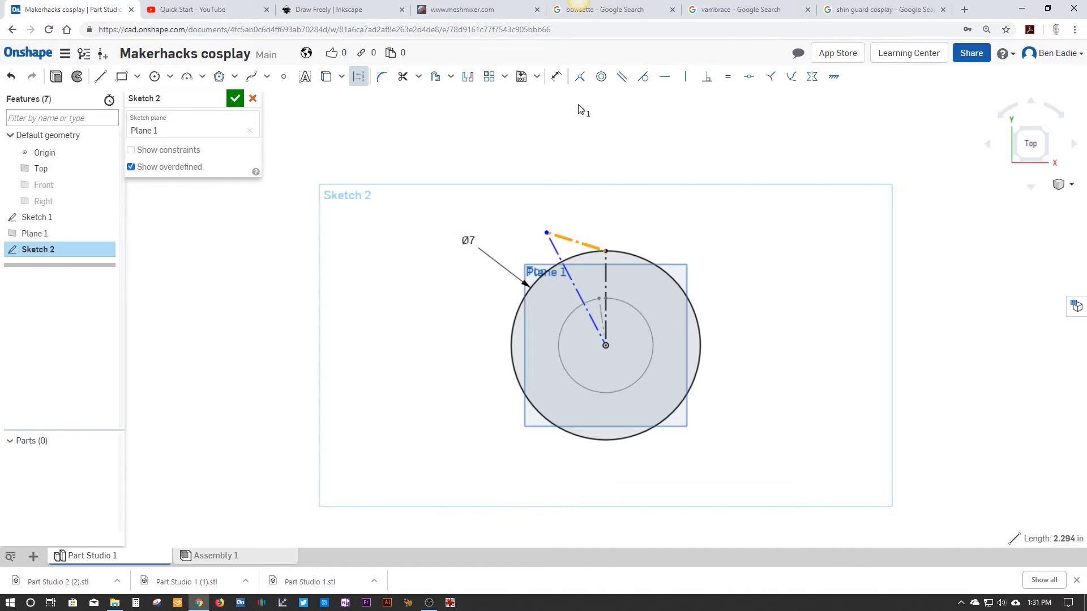
left_click(664, 78)
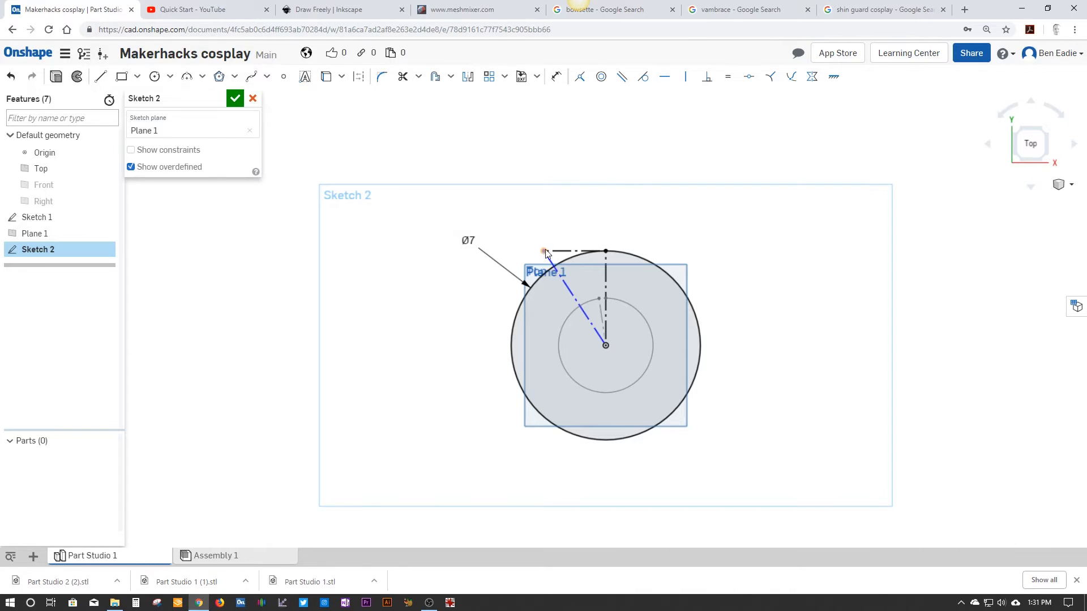
left_click_drag(551, 253, 587, 251)
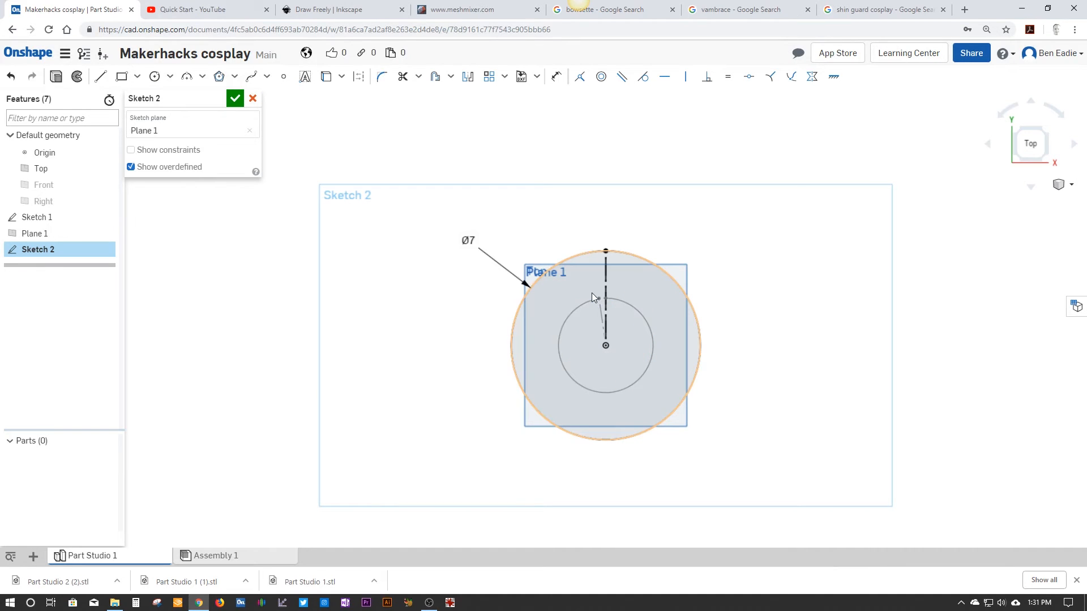
scroll(592, 297, "down", 5)
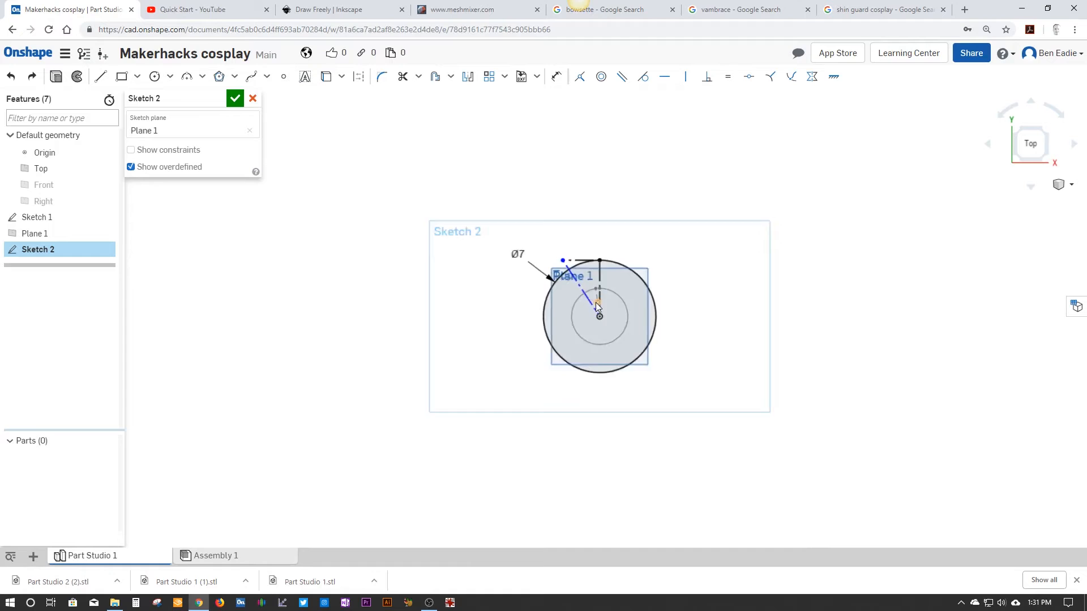
scroll(596, 303, "up", 5)
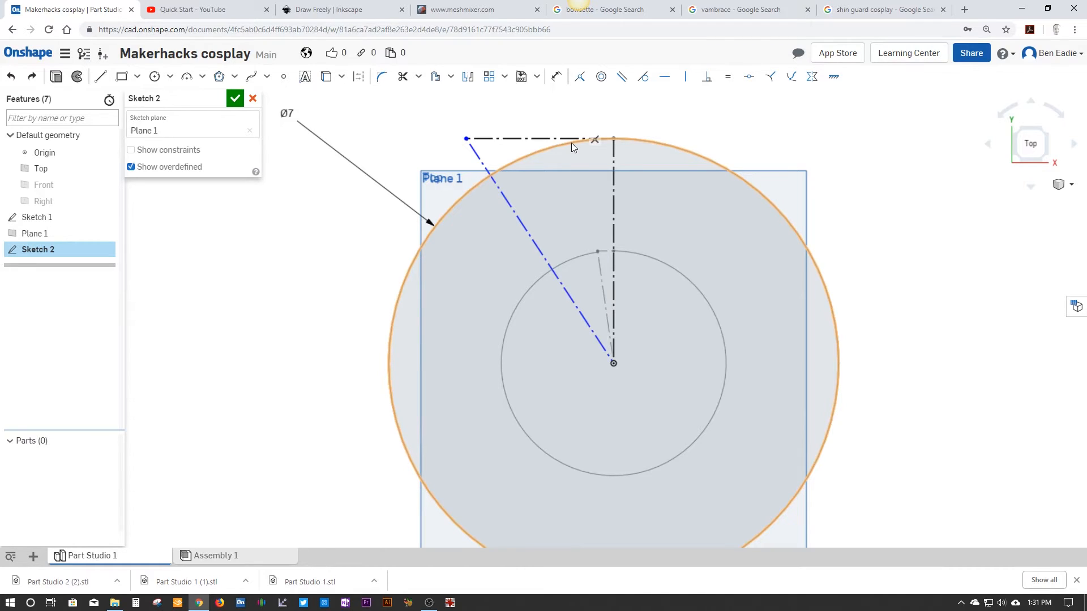
Dimension the horizontal construction line at the top of the circle as 0.25 in.
key("u")
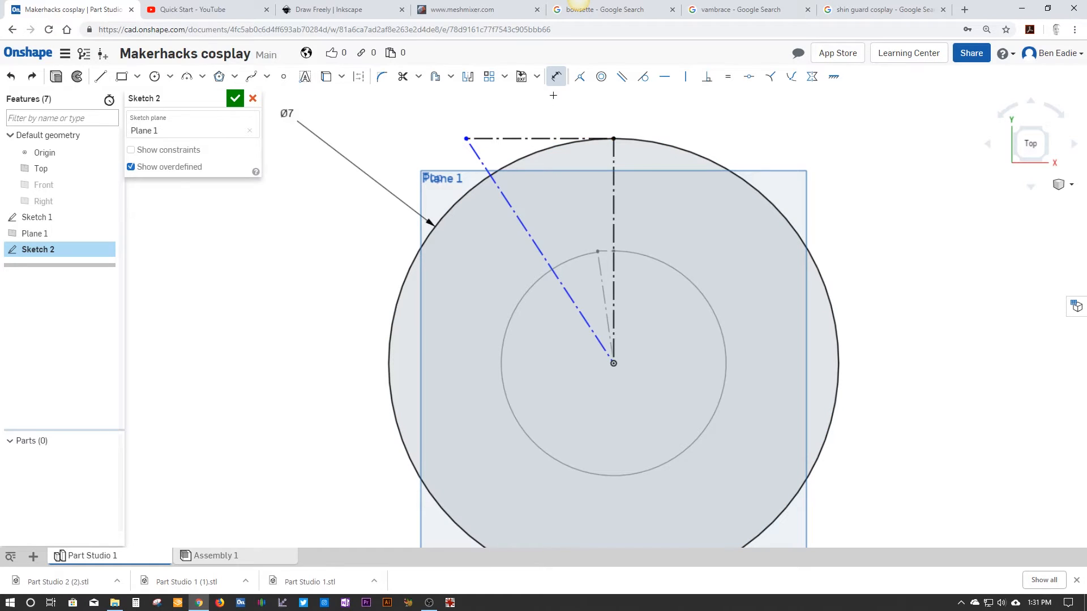
left_click(541, 138)
left_click(539, 116)
type("0.25")
key("Return")
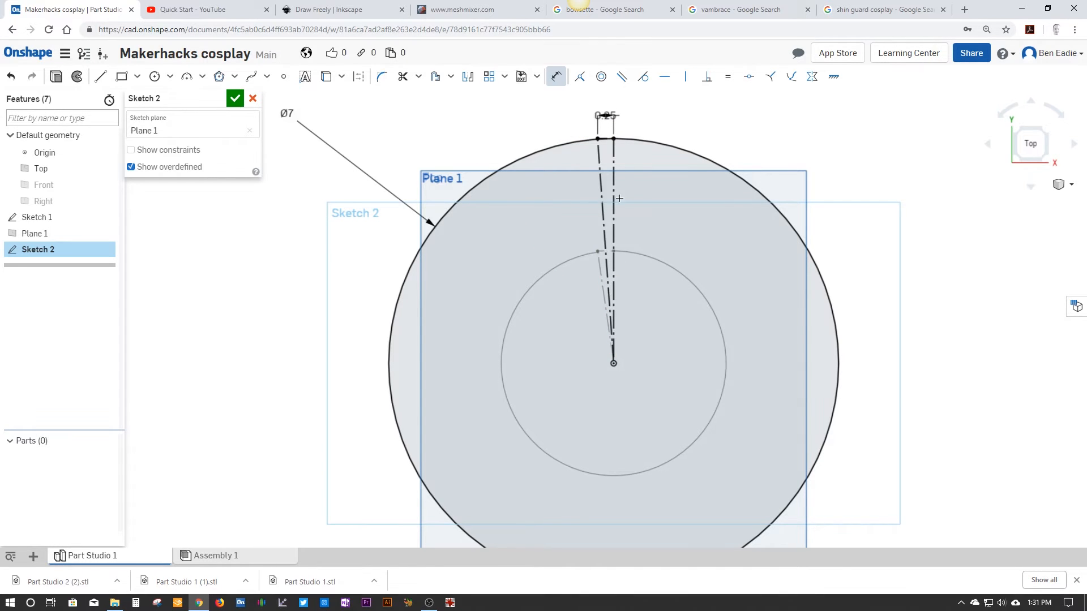
Trim the 7 in circle's short arc between the two radial construction lines and finish the sketch.
left_click(403, 77)
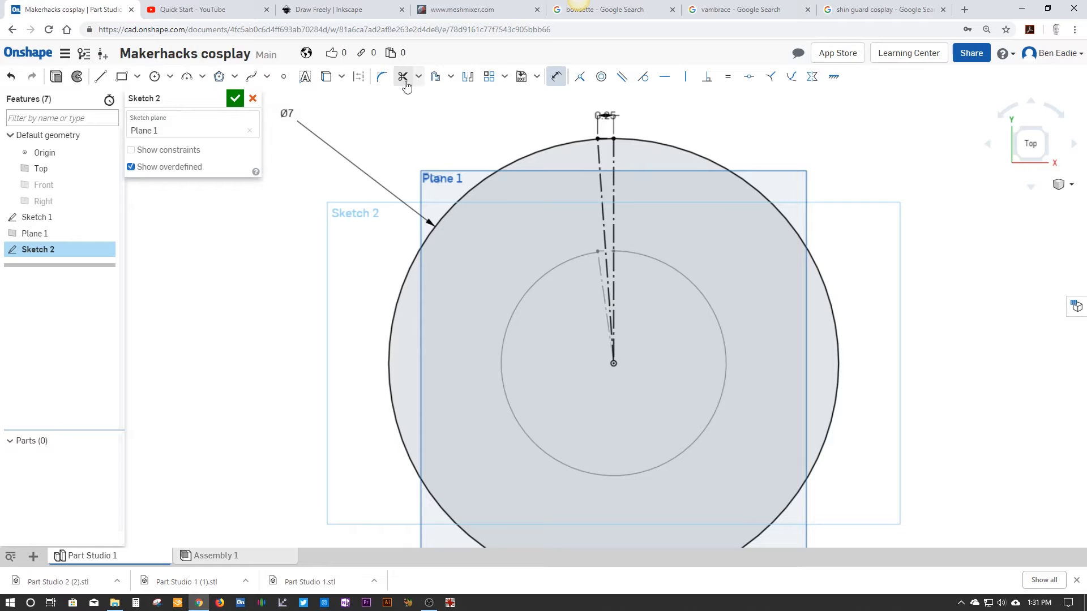
scroll(604, 141, "up", 5)
scroll(604, 143, "up", 3)
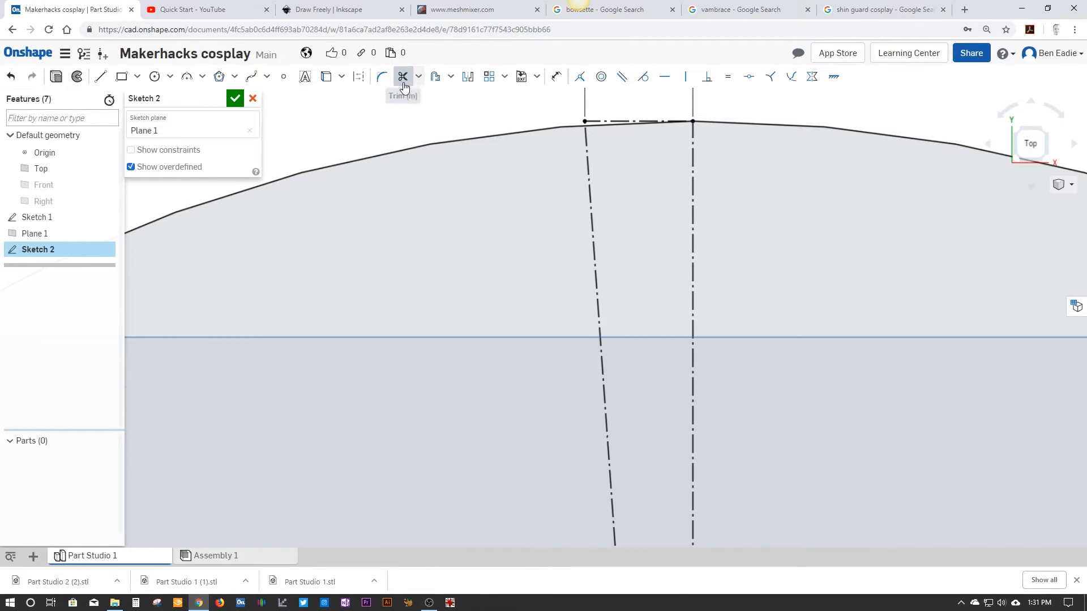
left_click(610, 127)
scroll(637, 164, "down", 8)
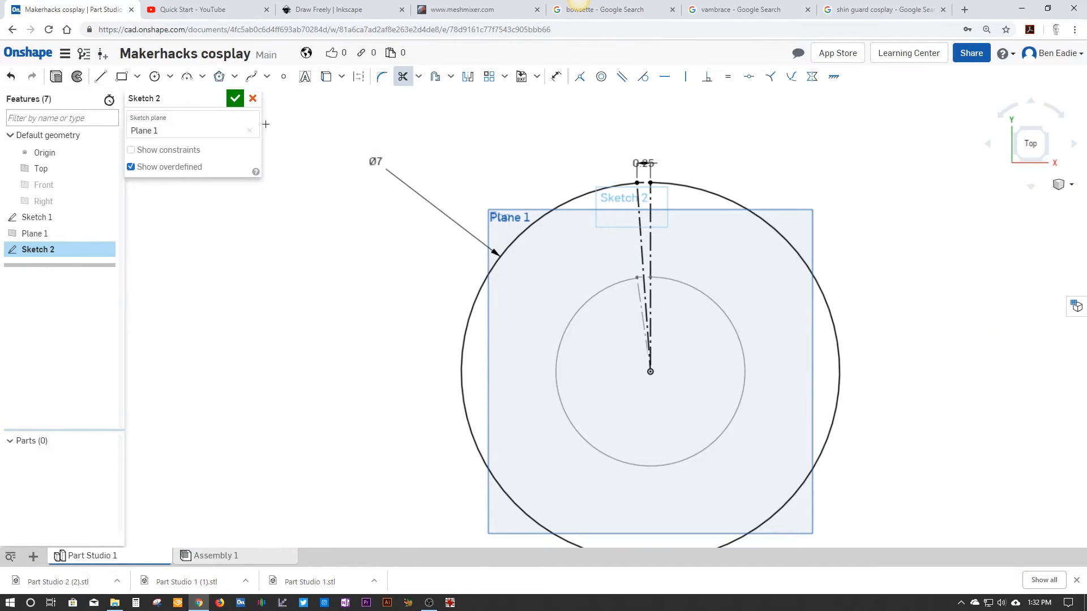
left_click(235, 99)
scroll(313, 249, "up", 3)
scroll(311, 258, "down", 5)
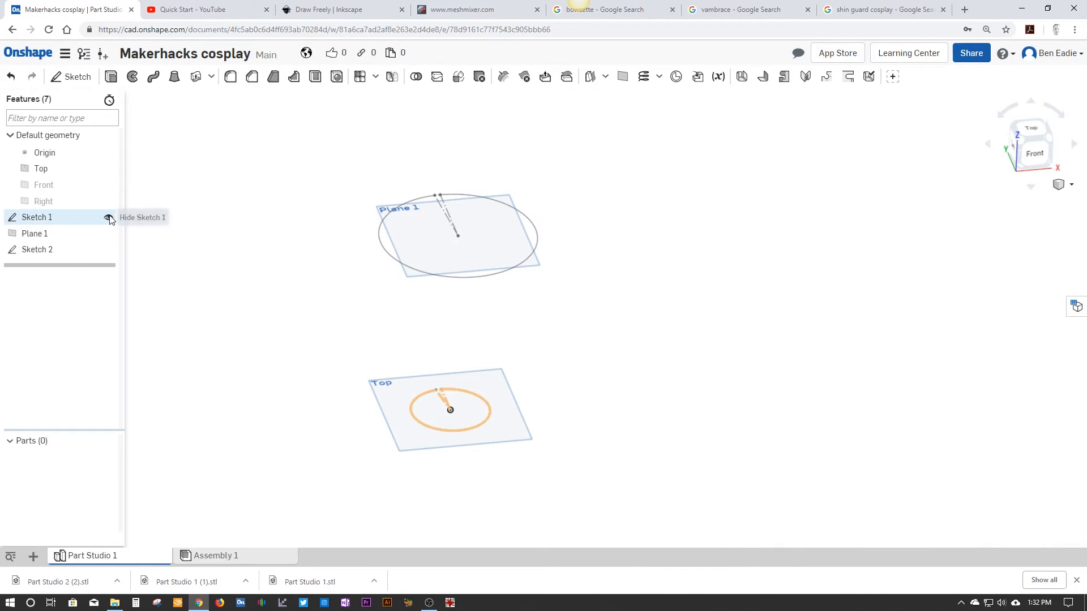
Hide Sketch 1 and Sketch 2 and show them both again.
left_click(108, 217)
left_click(109, 249)
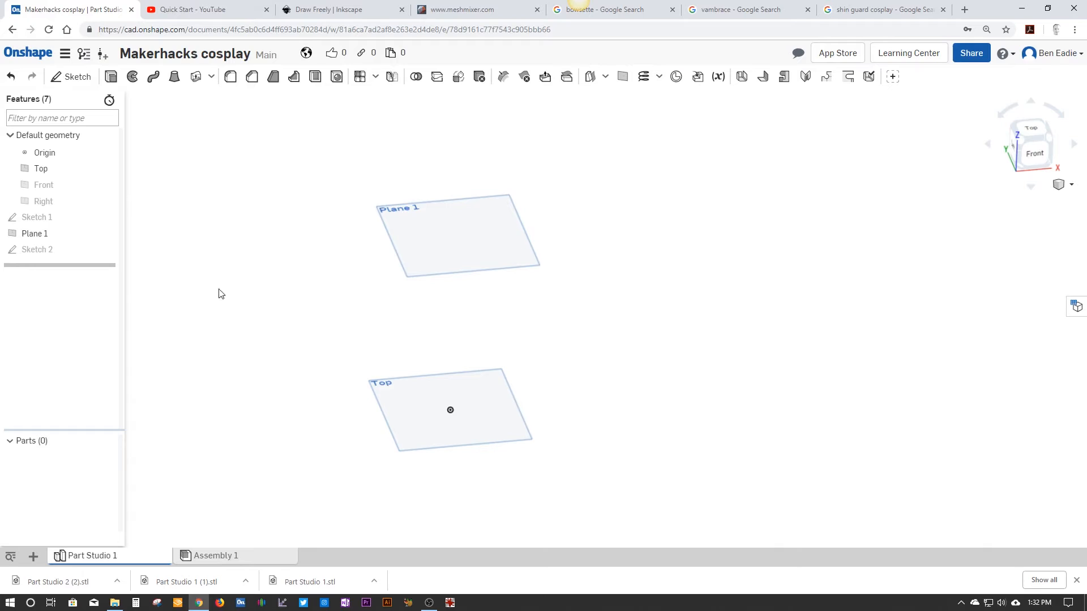
left_click(108, 217)
left_click(108, 249)
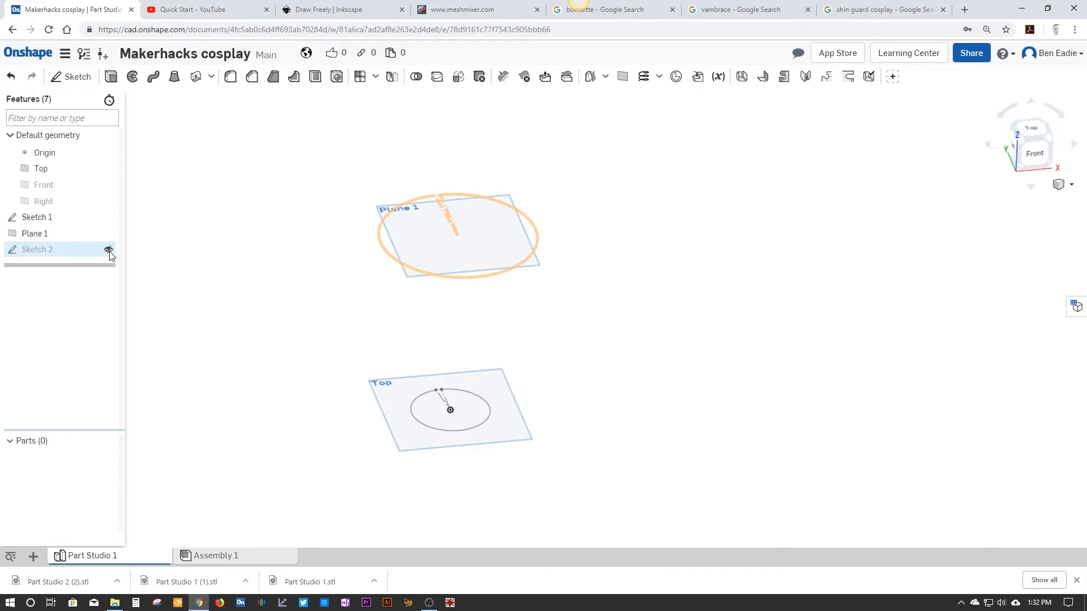
Hide Plane 1 and the Top plane so only the two circle sketches are displayed.
left_click(108, 234)
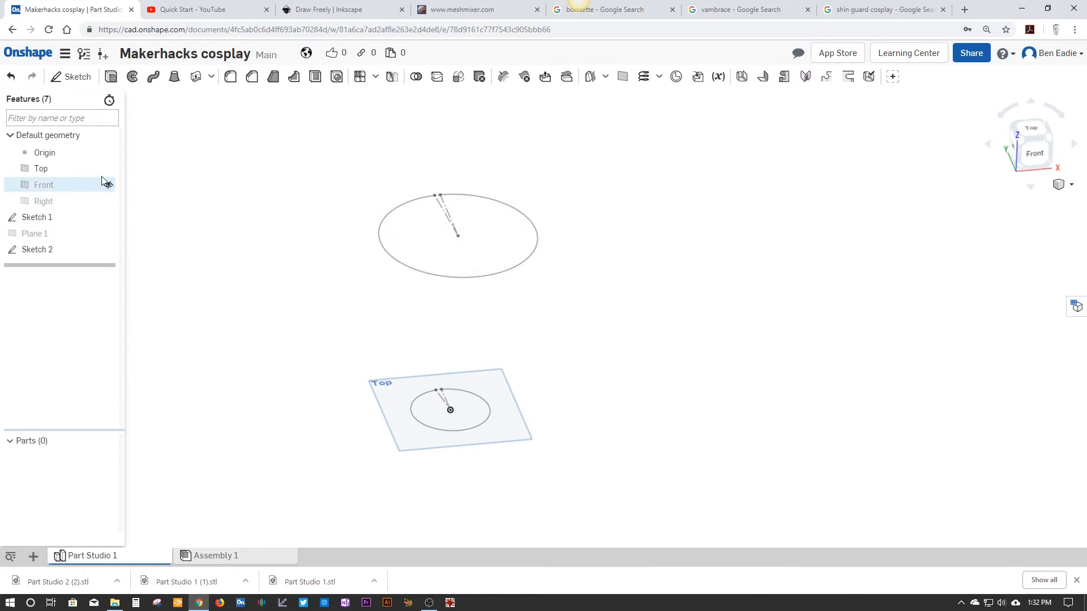
left_click(107, 169)
mouse_move(252, 293)
right_mouse_down()
mouse_move(303, 279)
mouse_move(330, 327)
right_mouse_up()
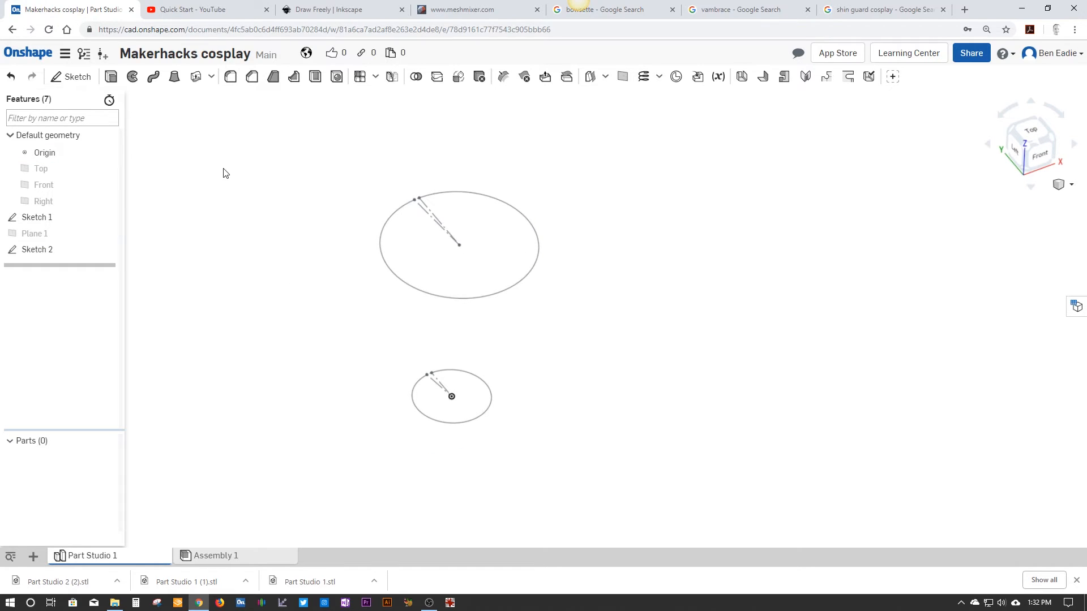
Set up a new surface loft from the Sketch 2 circle to the Sketch 1 circle, with Normal to profile as the start profile condition.
left_click(175, 79)
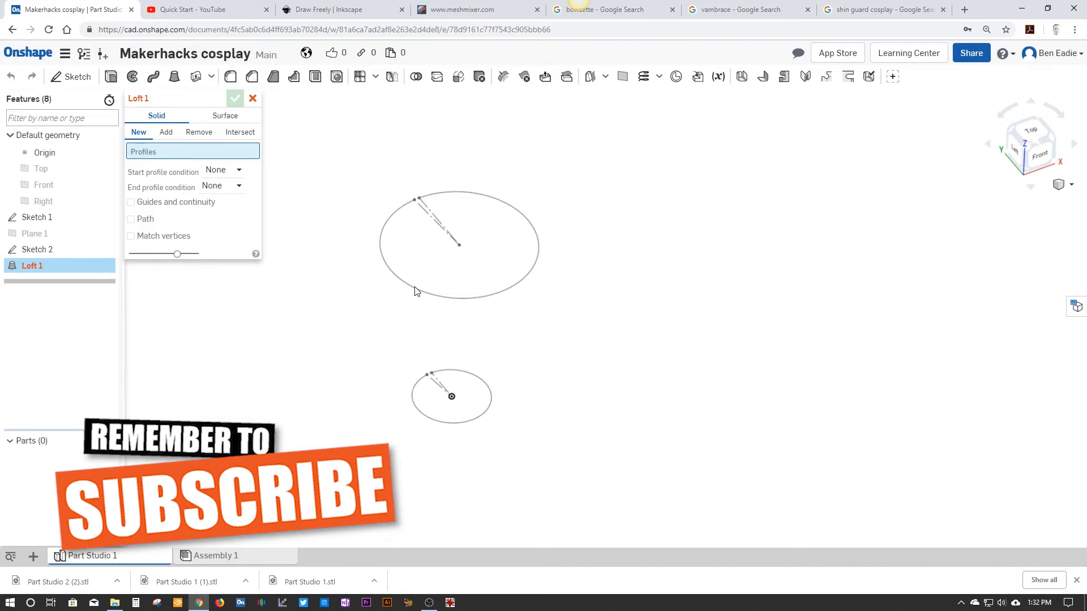
left_click(234, 118)
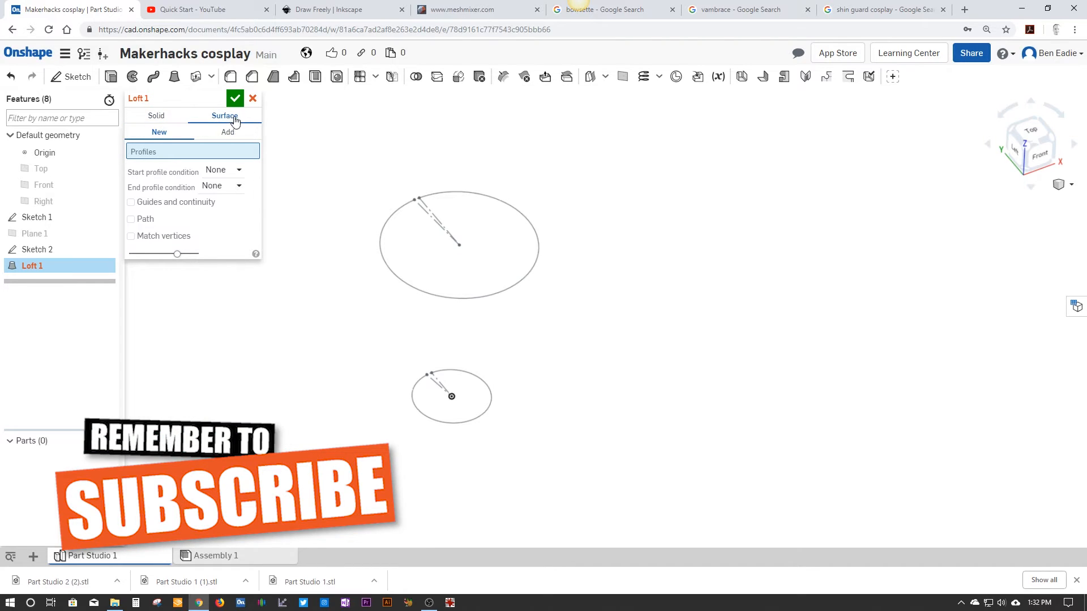
left_click(392, 277)
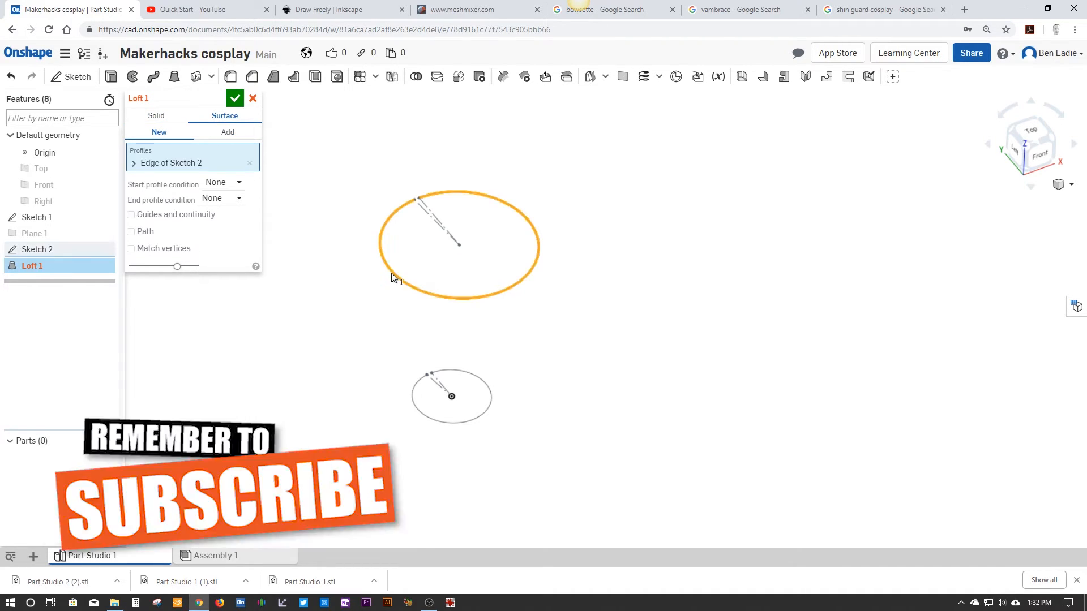
left_click(416, 390)
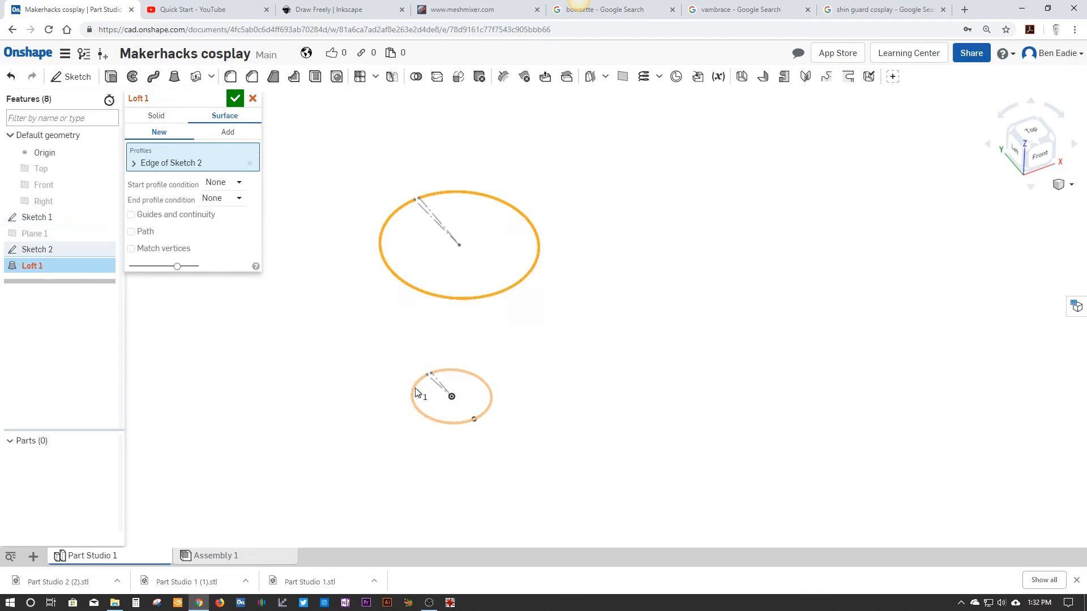
mouse_move(384, 381)
right_mouse_down()
mouse_move(397, 331)
mouse_move(396, 366)
right_mouse_up()
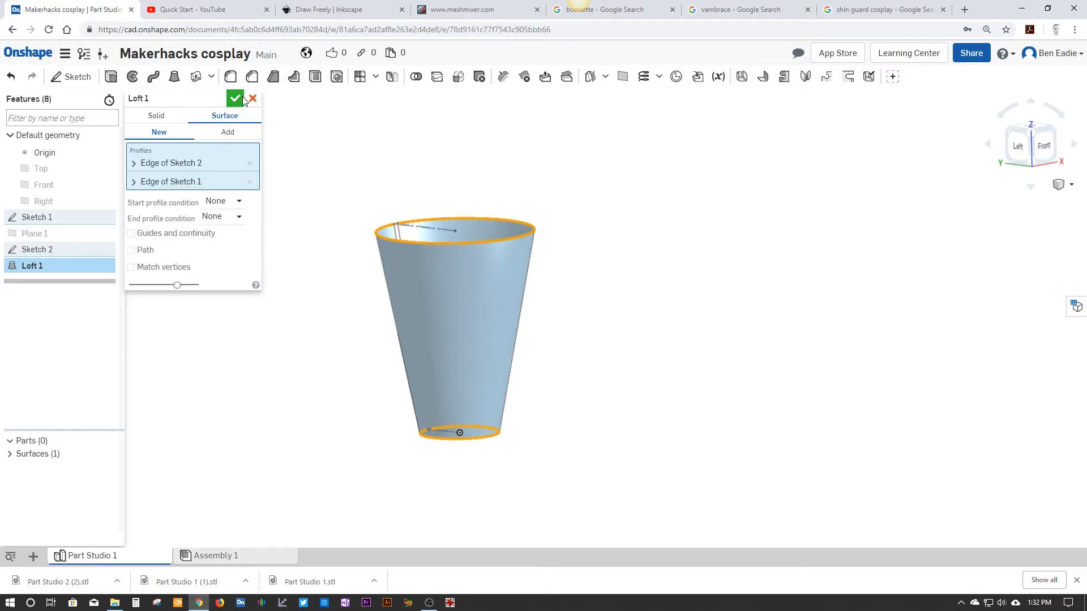
right_click_drag(365, 215, 353, 343)
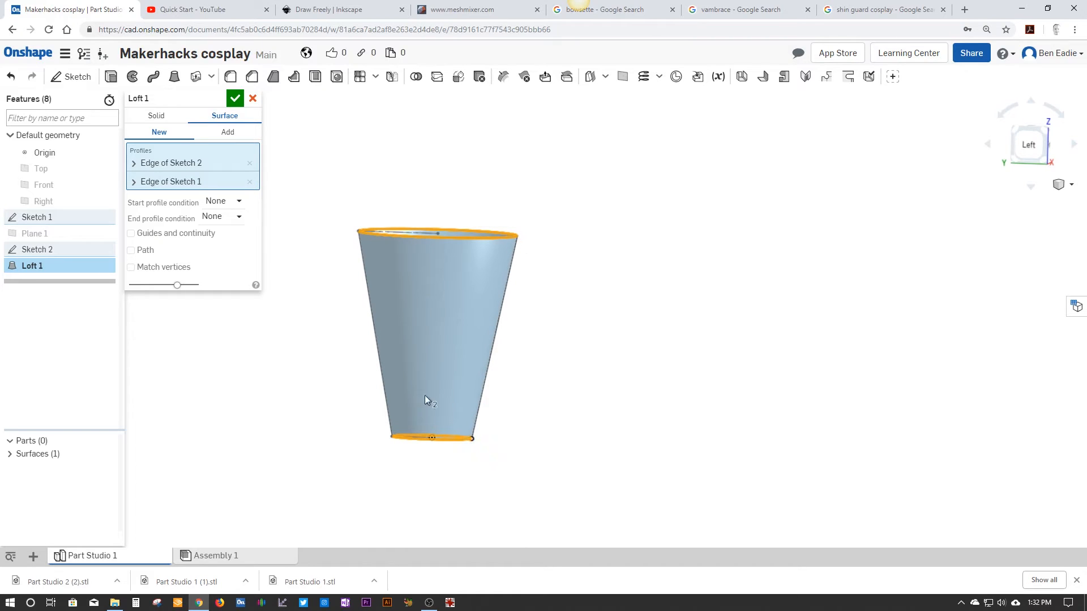
left_click(240, 203)
left_click(242, 236)
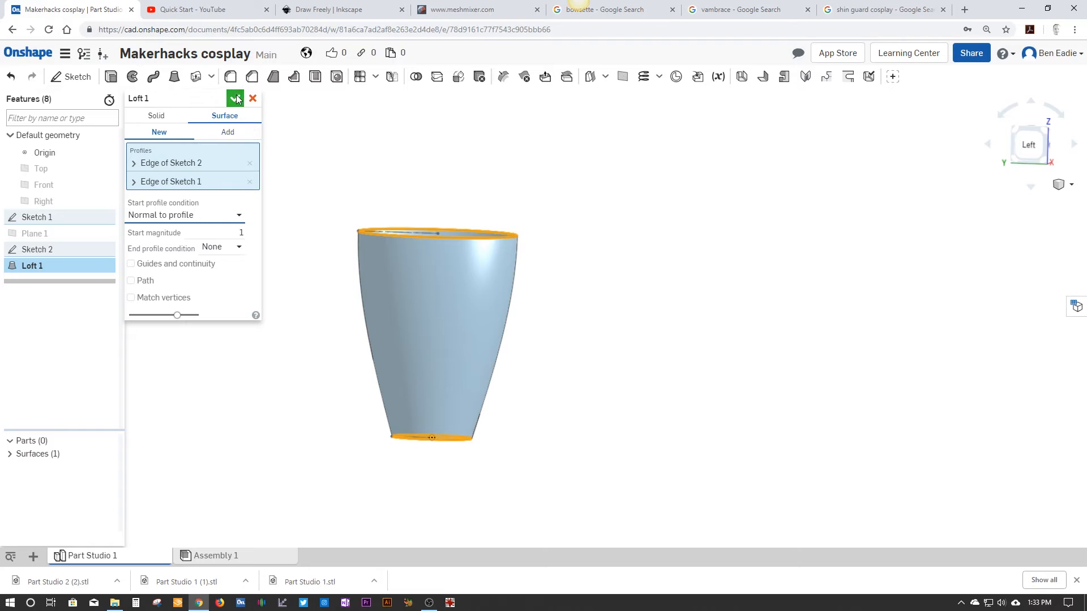
Try Normal to profile as the loft's end profile condition and undo it.
left_click(239, 249)
left_click(235, 281)
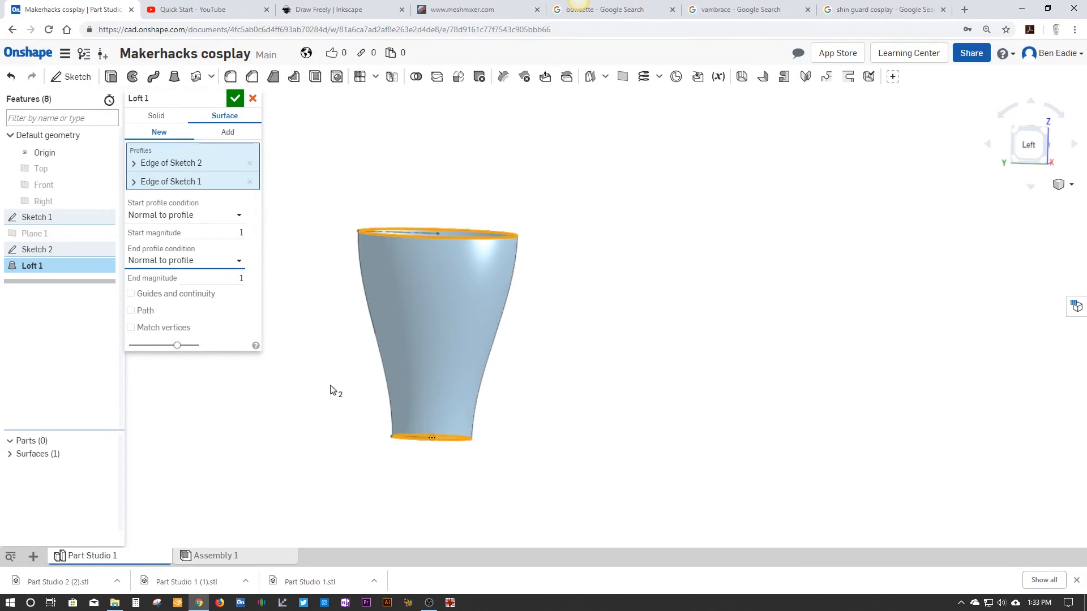
key("ctrl+z")
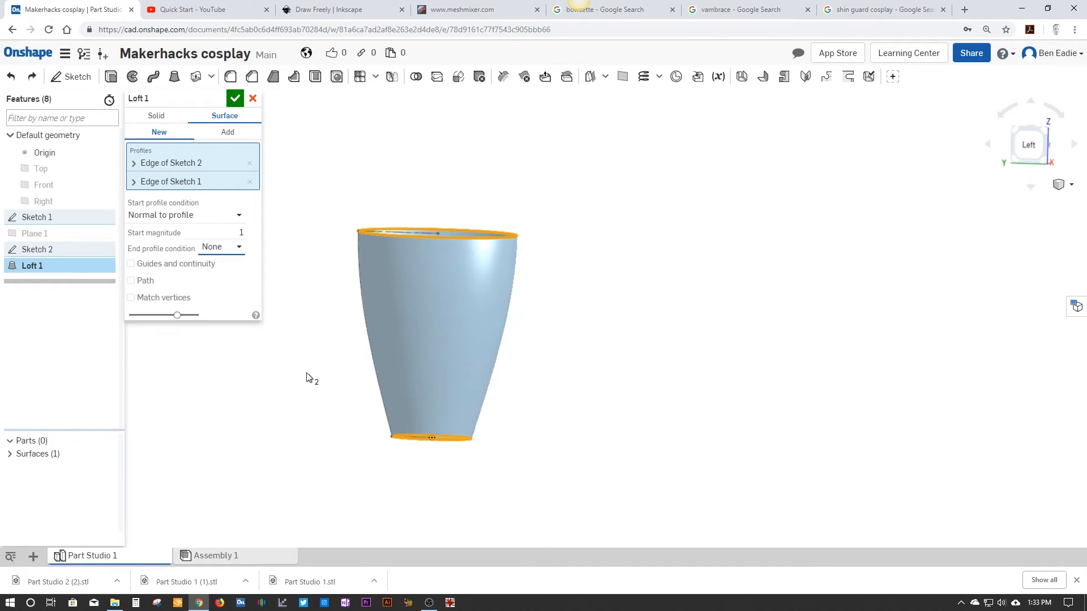
Try a start magnitude of 2 for the loft.
left_click(240, 233)
left_click_drag(240, 232, 265, 229)
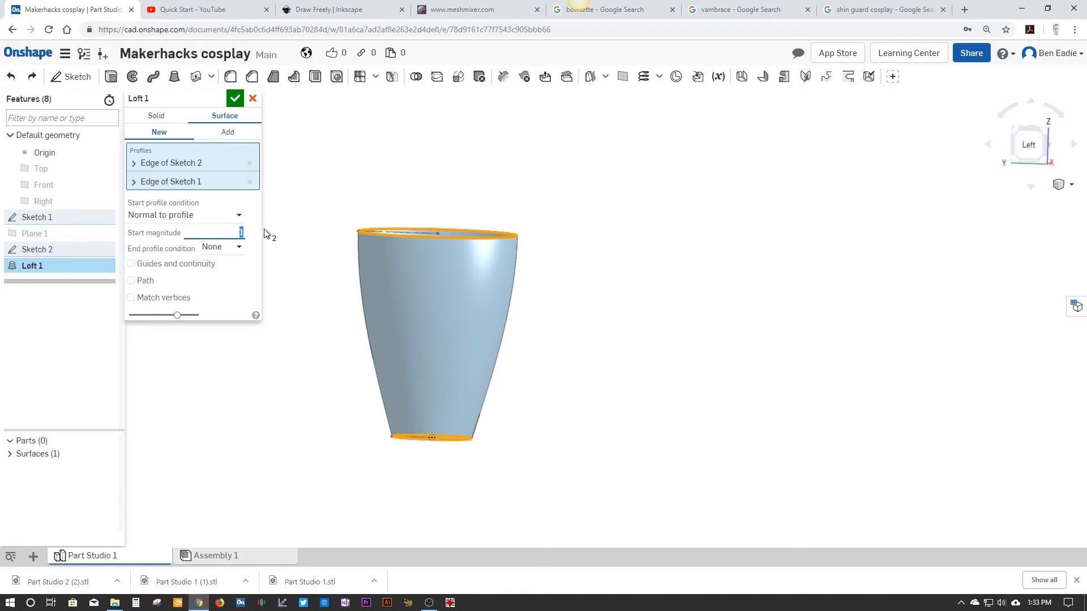
type("2")
key("Return")
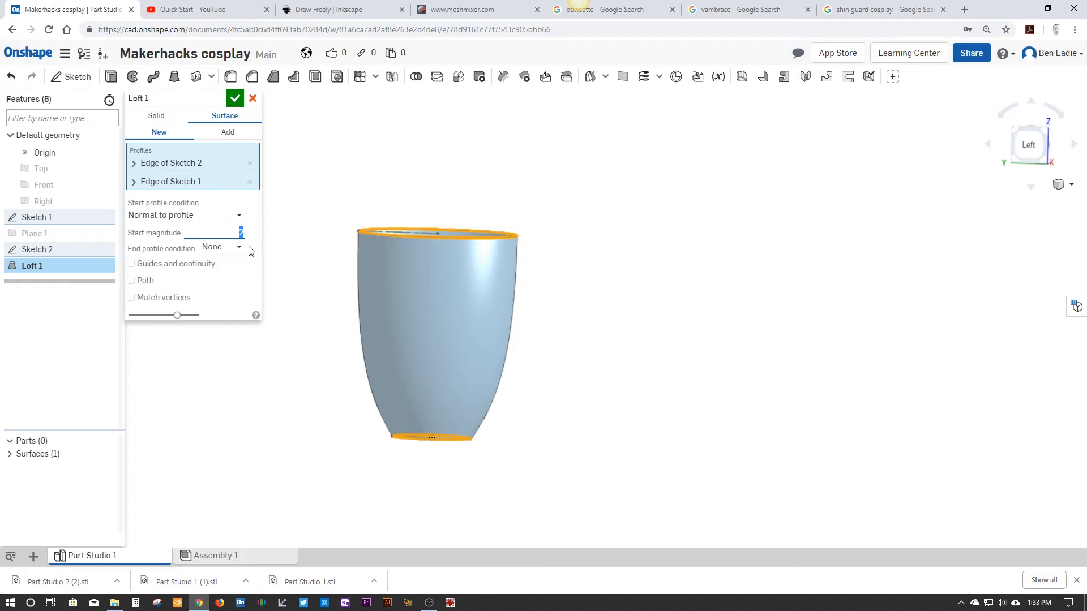
Accept the surface loft with a start magnitude of 1 and hide Sketch 1.
mouse_move(339, 259)
right_mouse_down()
mouse_move(358, 256)
mouse_move(318, 282)
mouse_move(315, 309)
mouse_move(342, 289)
mouse_move(346, 253)
mouse_move(354, 269)
right_mouse_up()
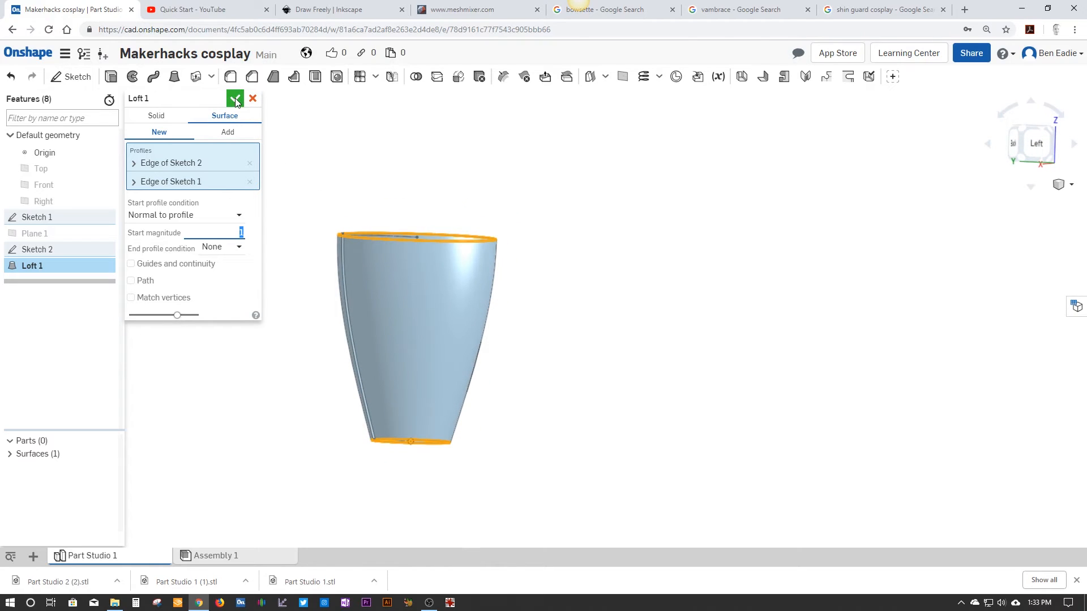
left_click(236, 101)
right_click_drag(286, 211, 228, 215)
left_click(108, 218)
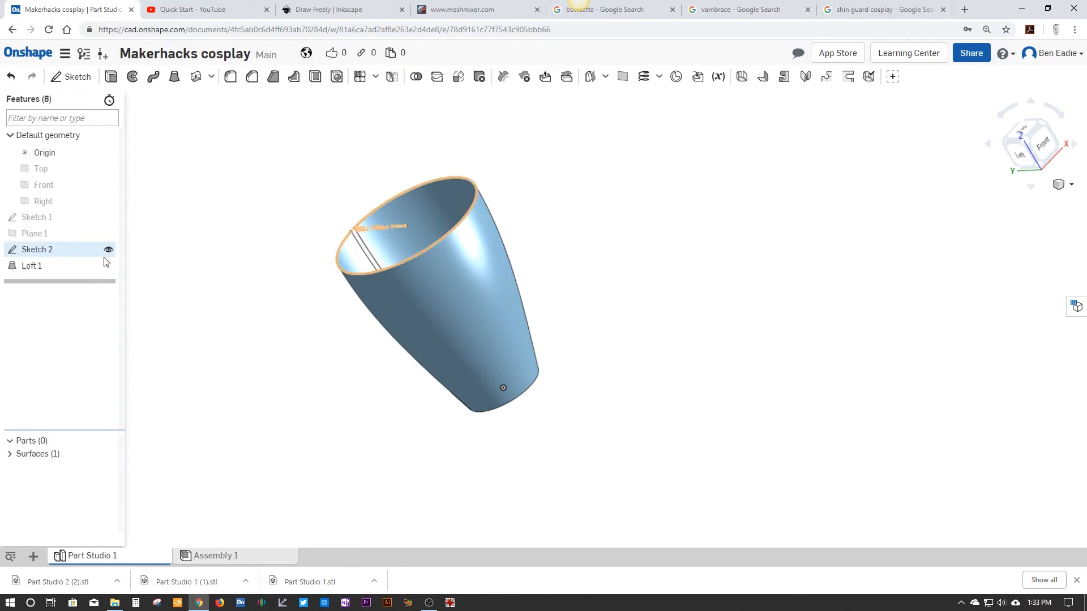
Hide Sketch 2 and rename the part studio VAMBRACE.
left_click(108, 251)
right_click_drag(339, 332, 402, 307)
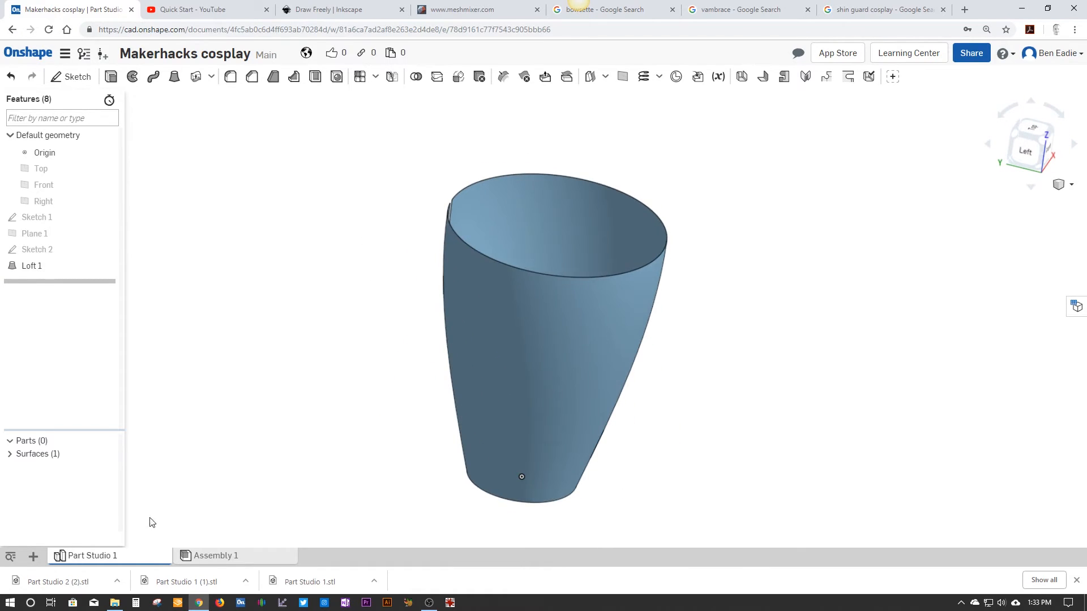
right_click(119, 559)
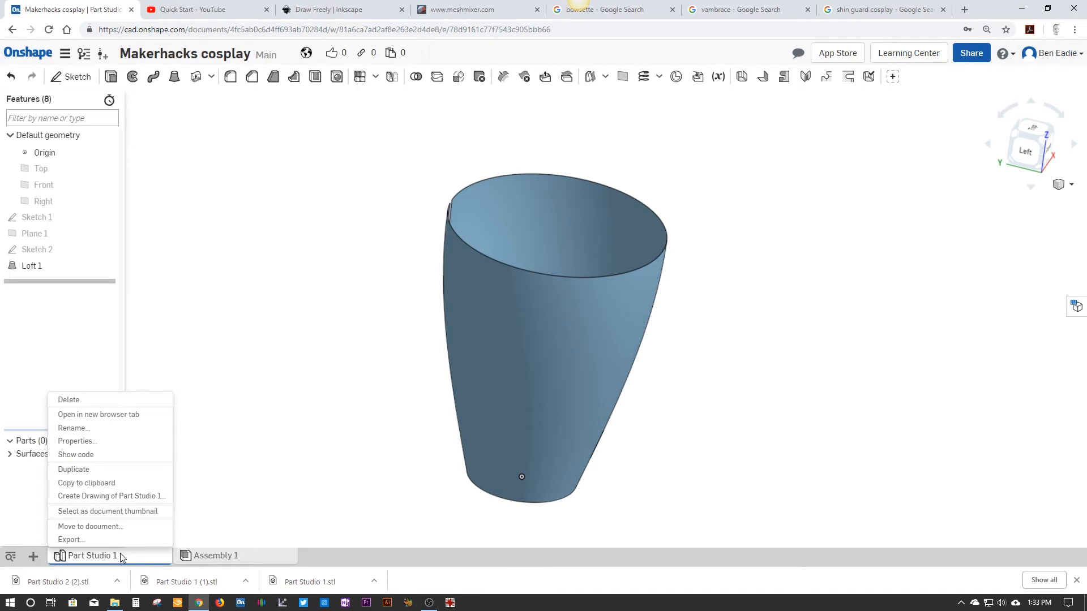
left_click(83, 433)
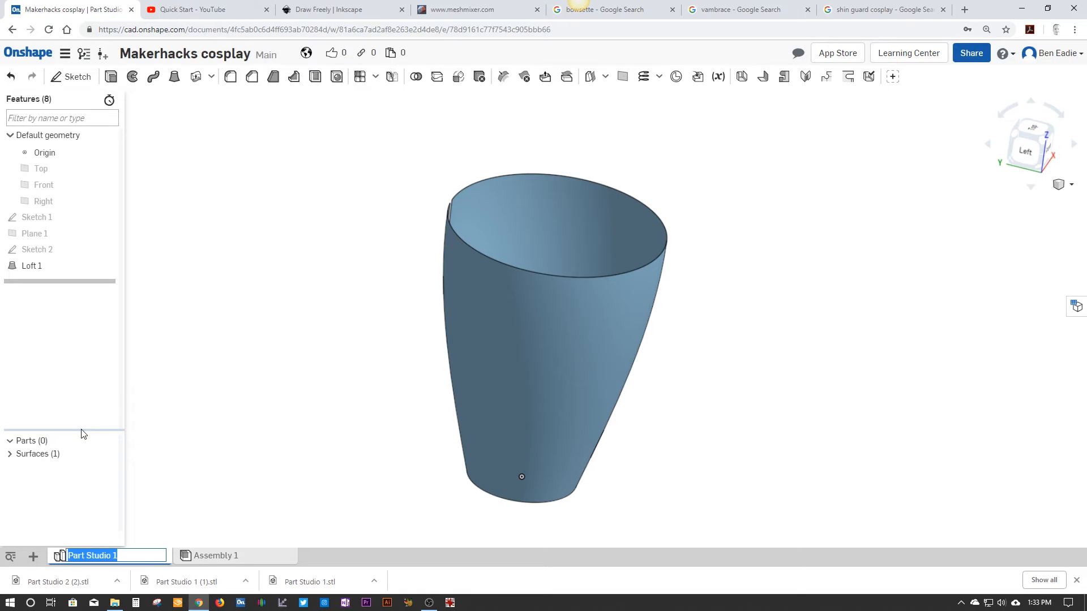
type("VAMBRACE")
key("Return")
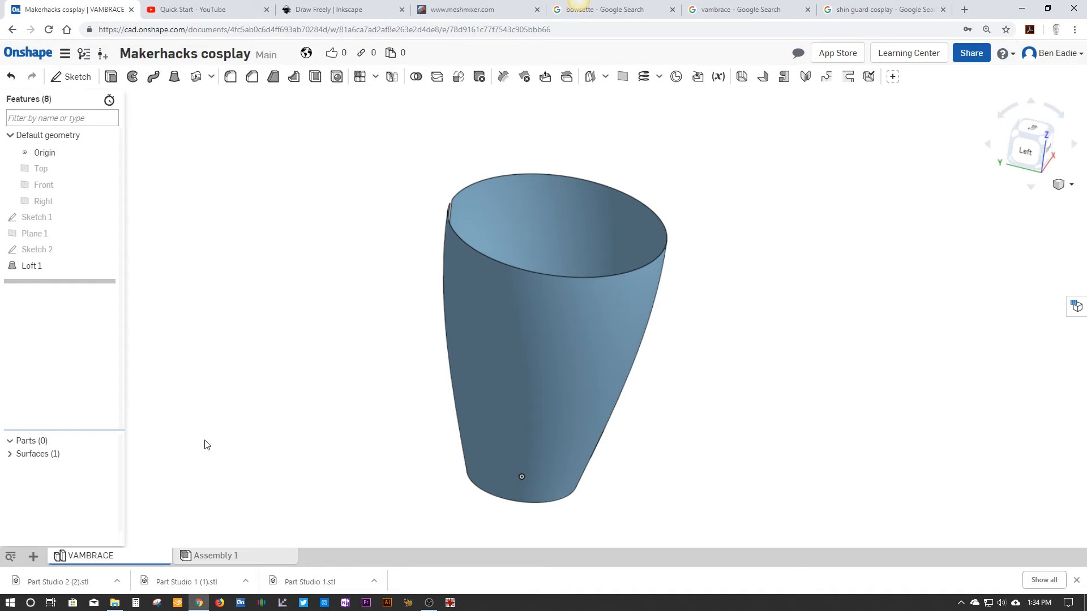
Rename the lofted surface to VAMBRACE SURFACE.
left_click(9, 454)
left_click(34, 470)
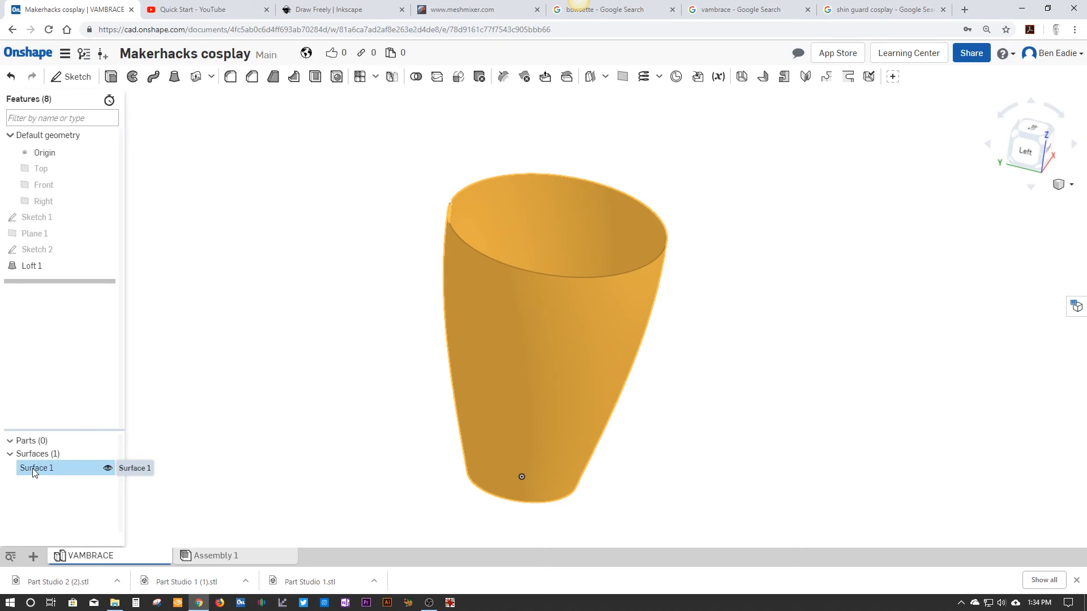
right_click(34, 472)
left_click(57, 330)
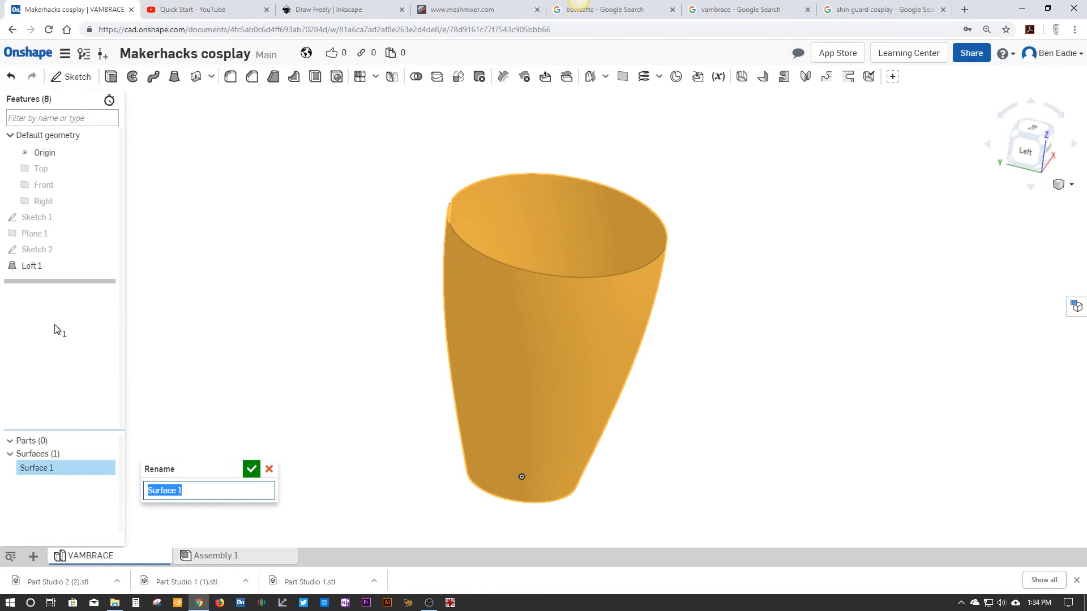
type("VAMBRACE SURFACE")
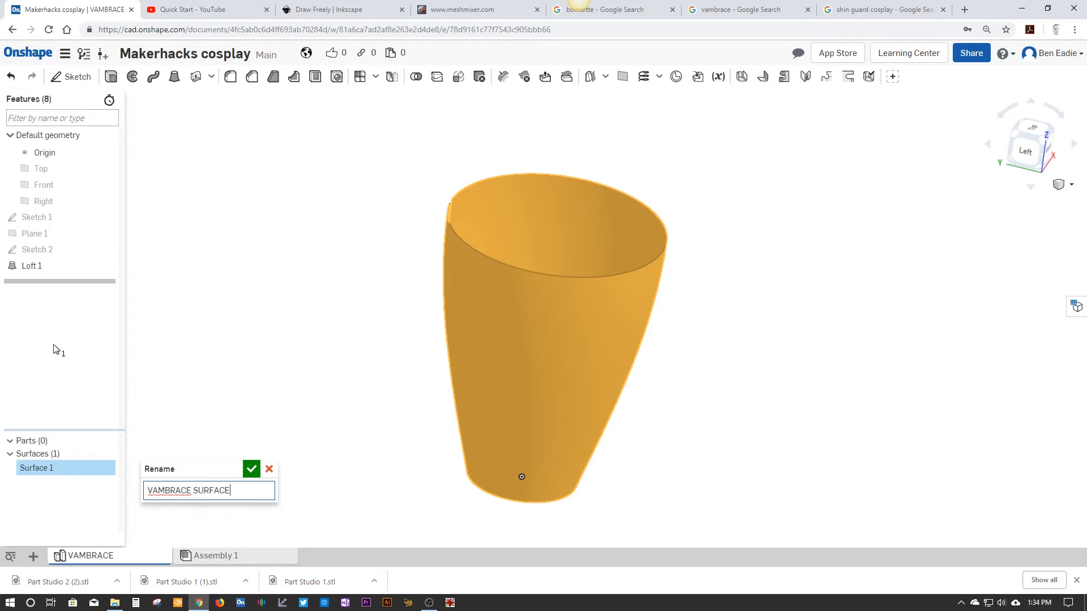
left_click(252, 469)
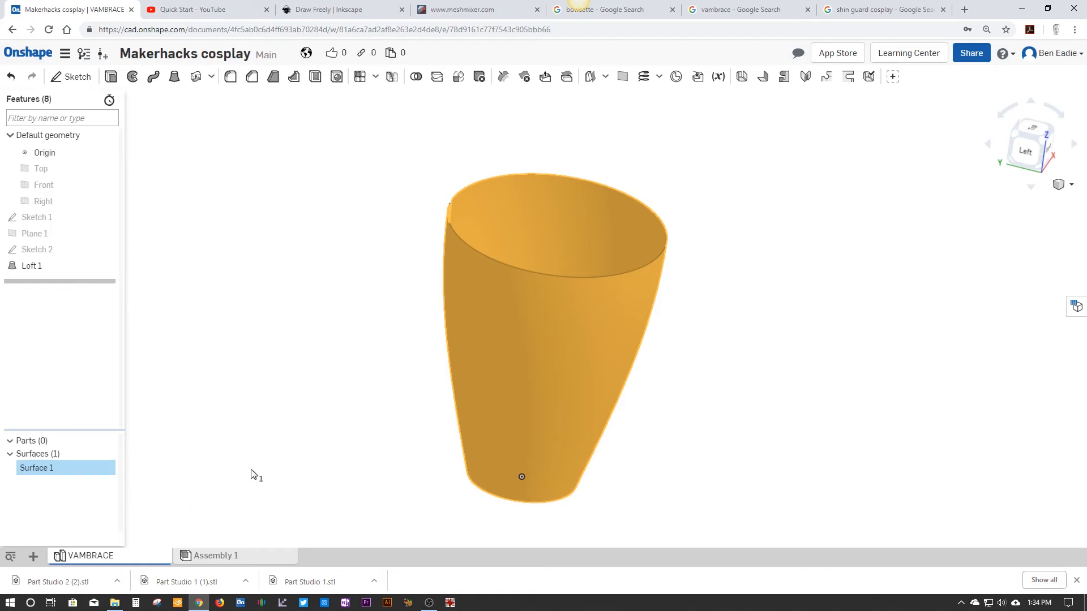
left_click(305, 234)
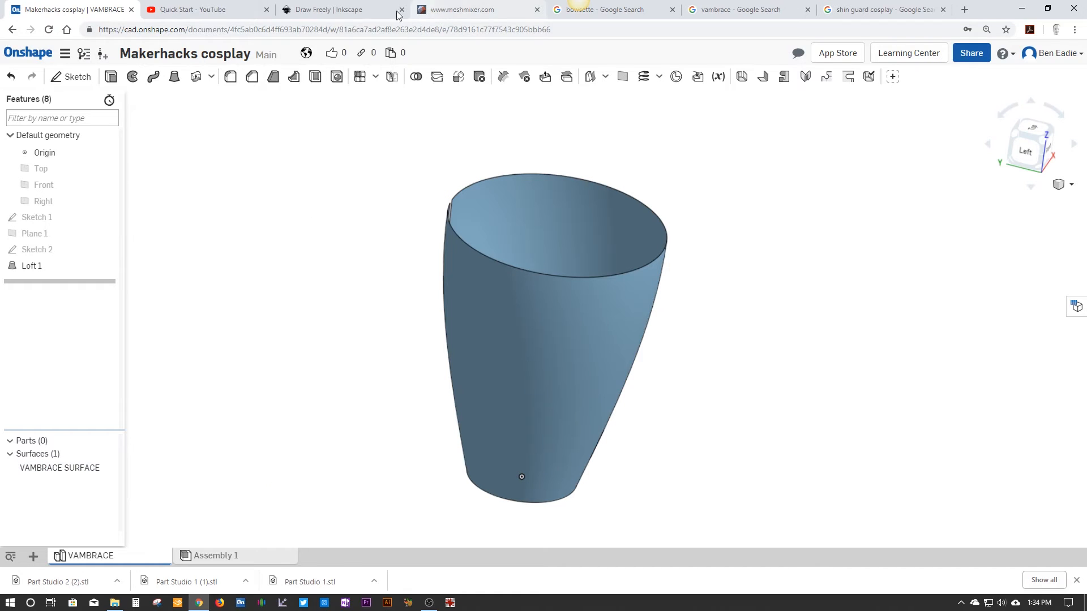
Compare the lofted model's shape with the vambrace reference images in the Google image search.
left_click(713, 16)
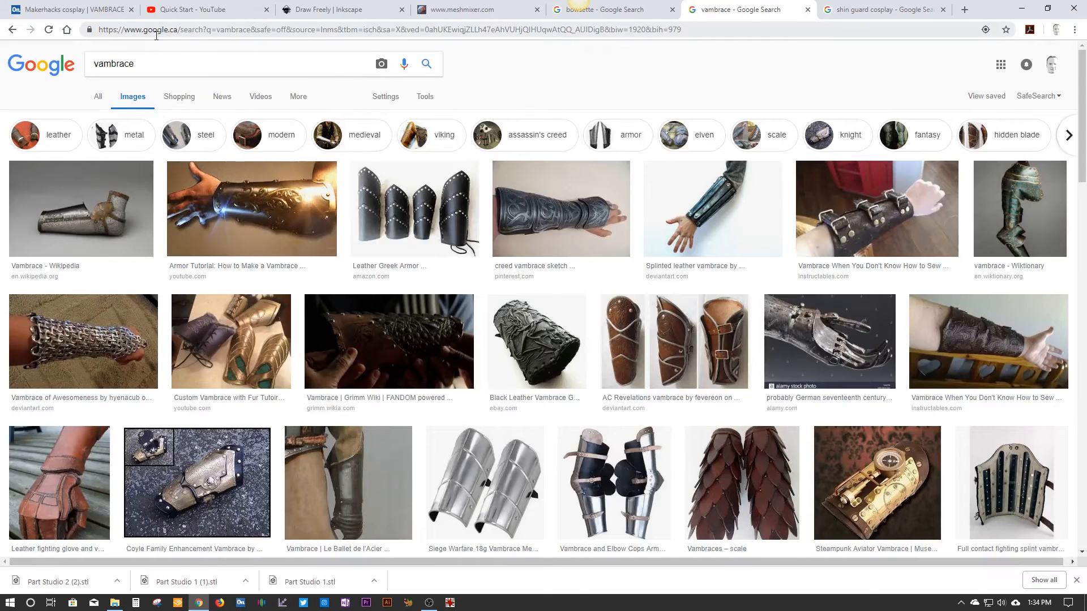
left_click(79, 11)
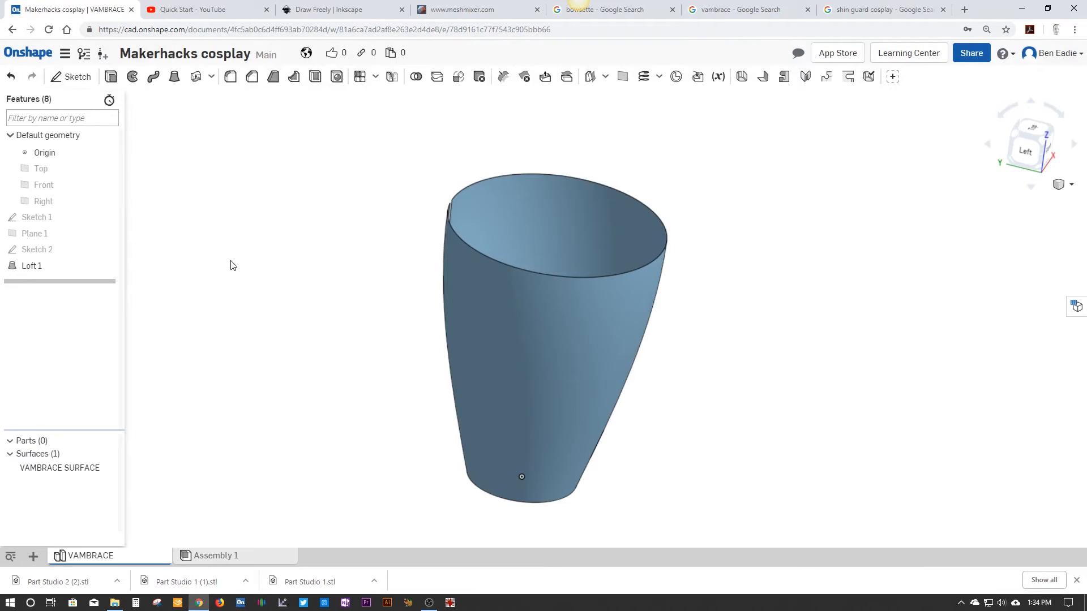
right_click_drag(245, 318, 274, 388)
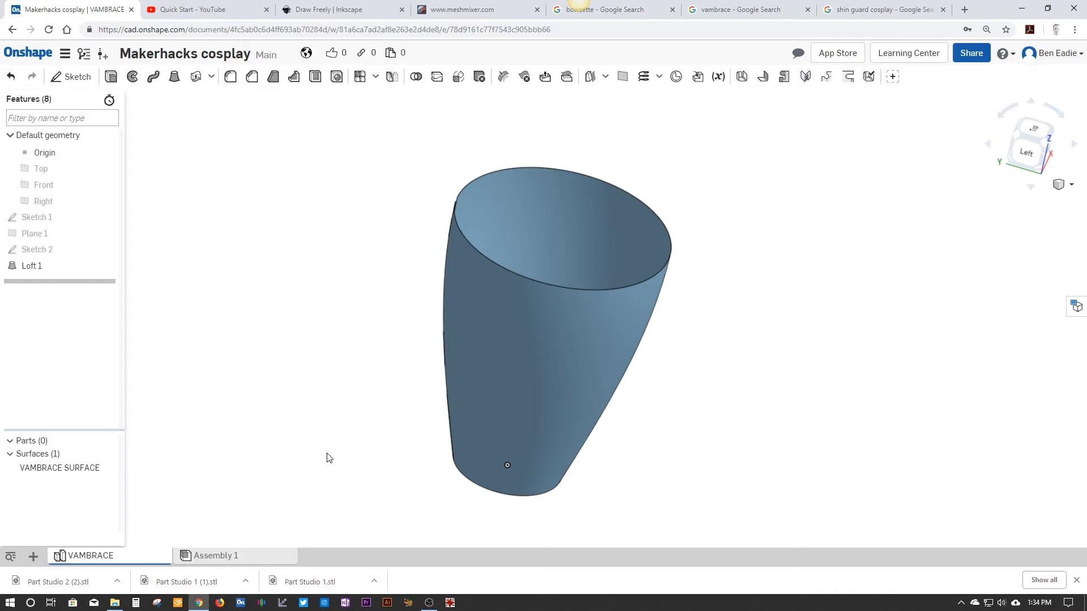
right_click_drag(379, 455, 318, 489)
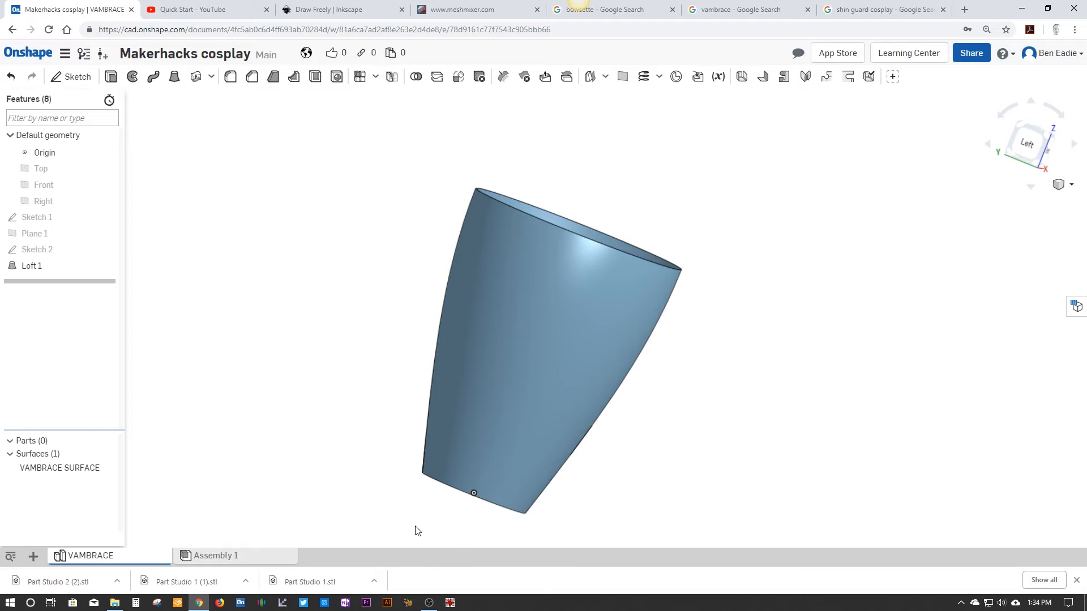
Export the VAMBRACE part studio as a downloaded binary STL in millimetres at fine resolution.
left_click(1076, 580)
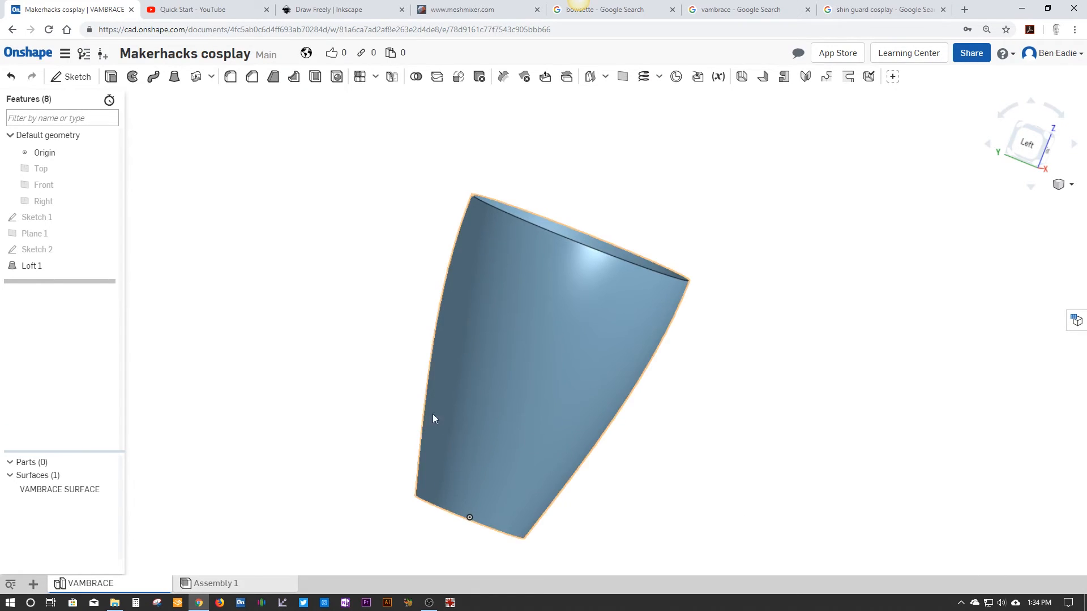
right_click_drag(392, 398, 371, 428)
mouse_move(131, 589)
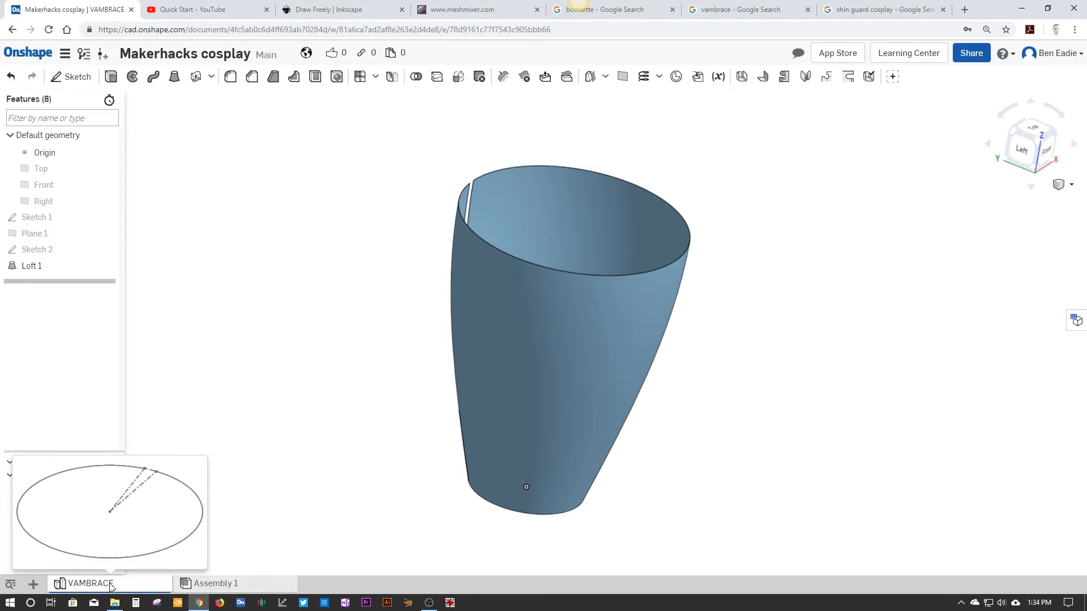
right_click(111, 585)
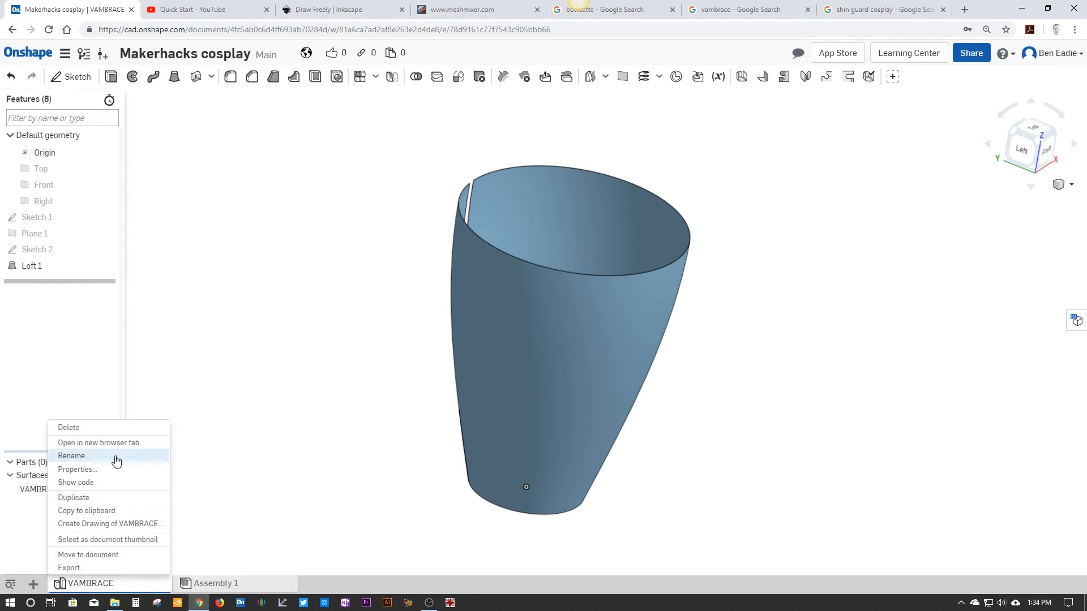
left_click(106, 568)
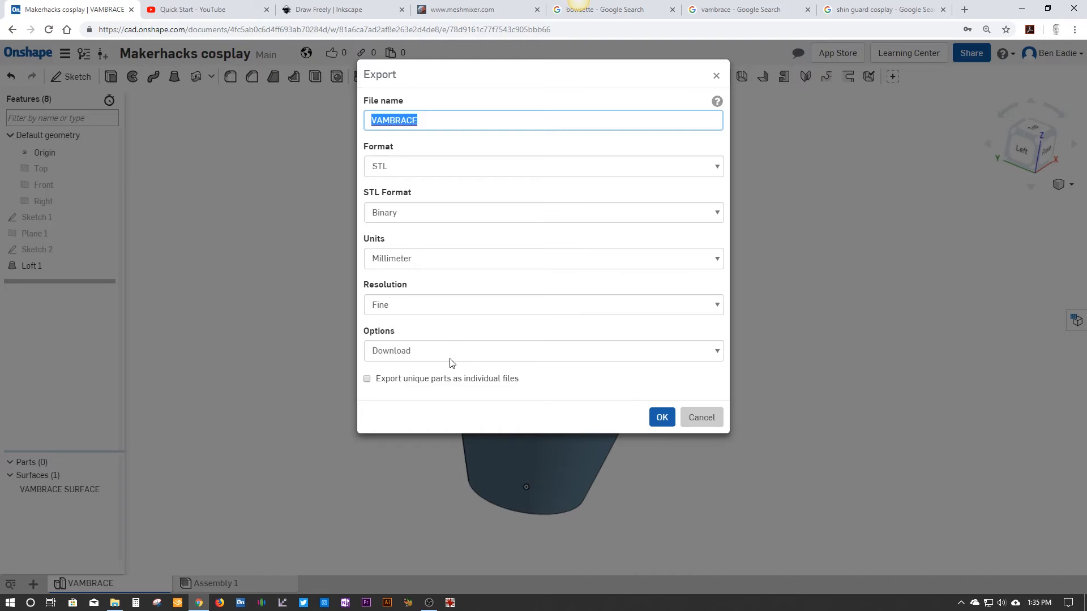
left_click(664, 420)
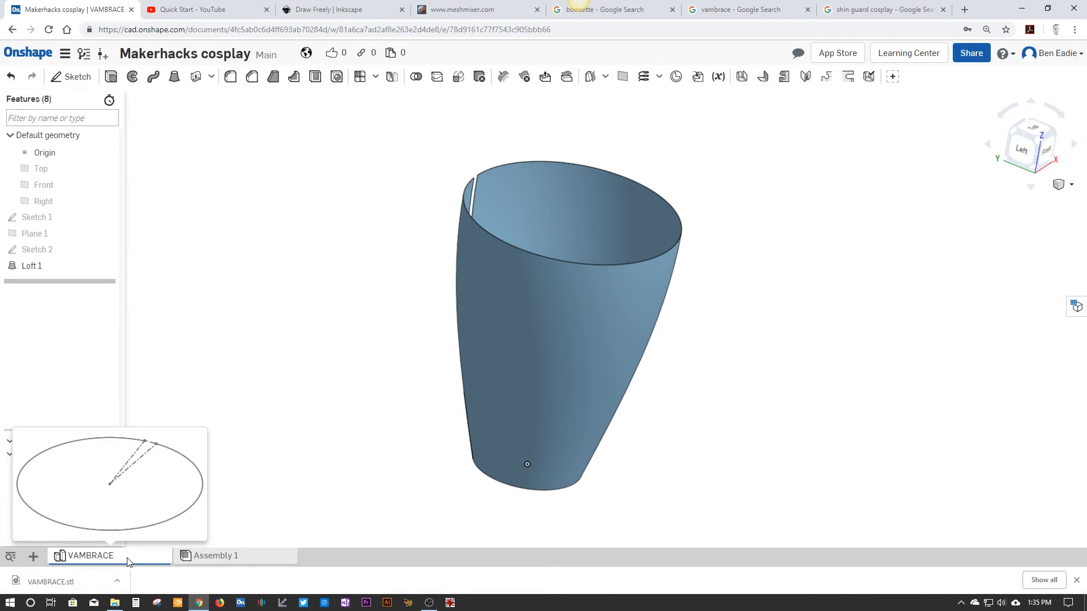
Switch to Autodesk Meshmixer and maximize its window.
key("super")
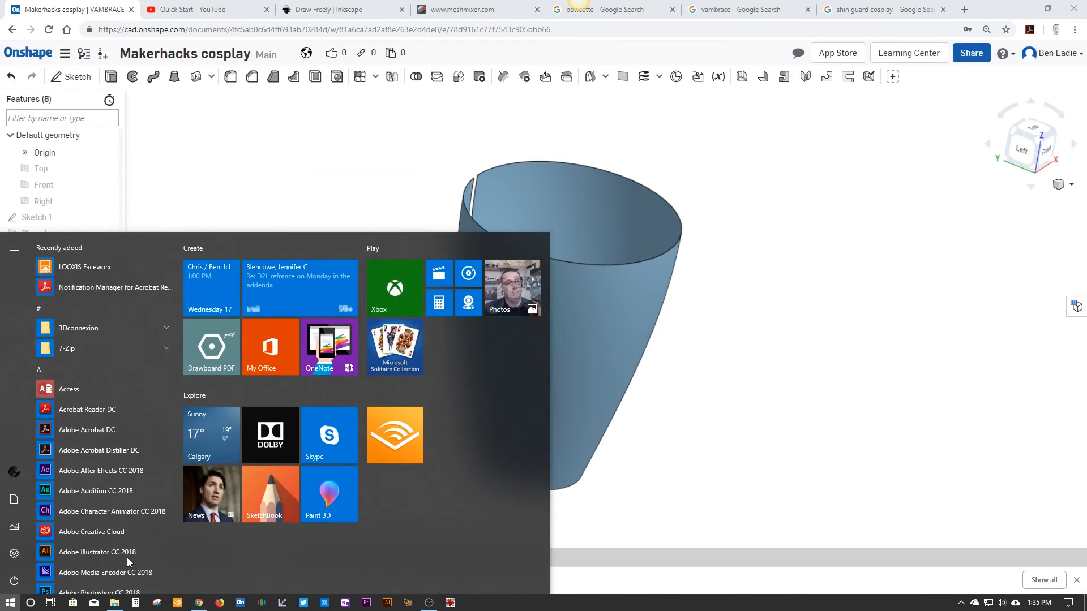
type("ME")
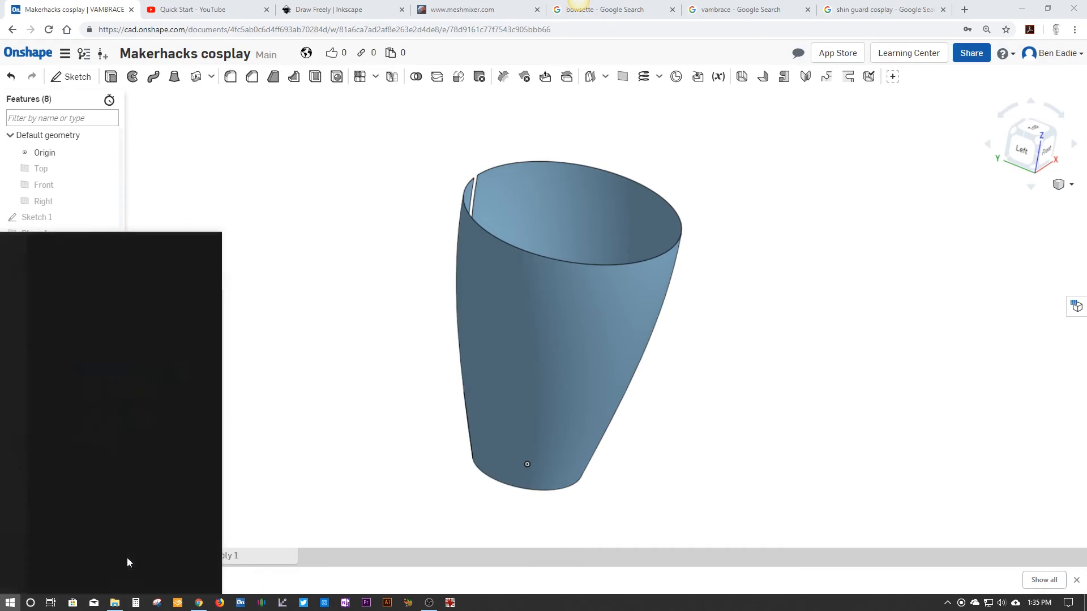
key("Return")
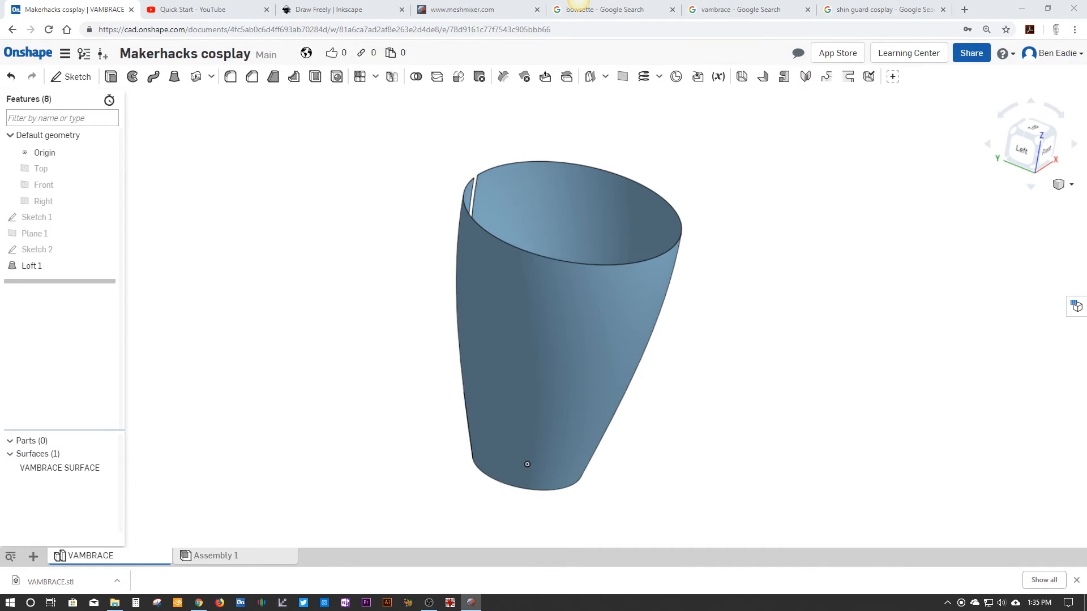
left_click_drag(1041, 95, 255, 103)
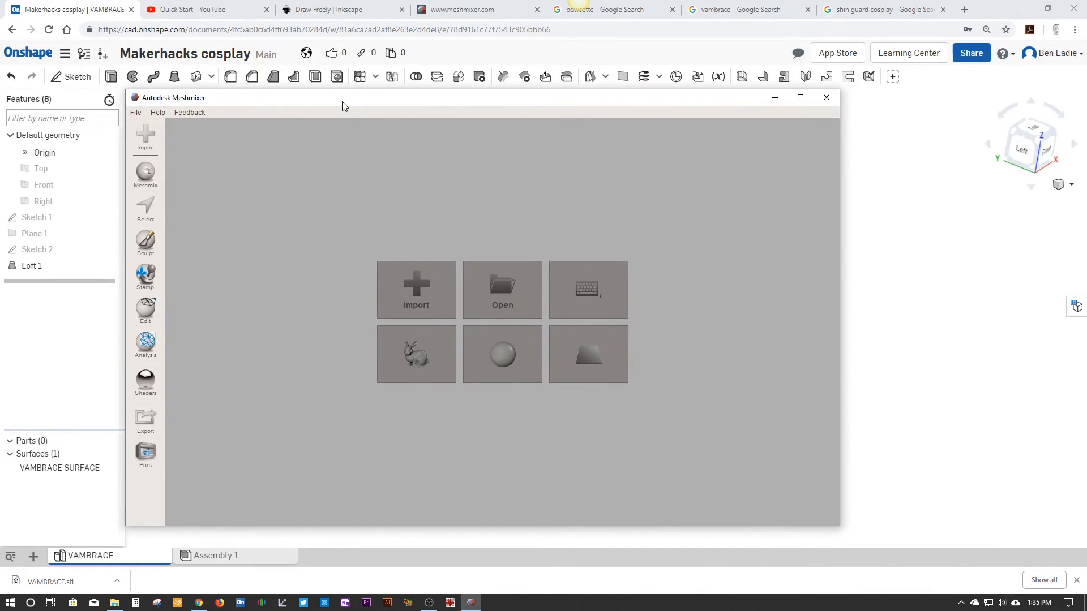
double_click(341, 102)
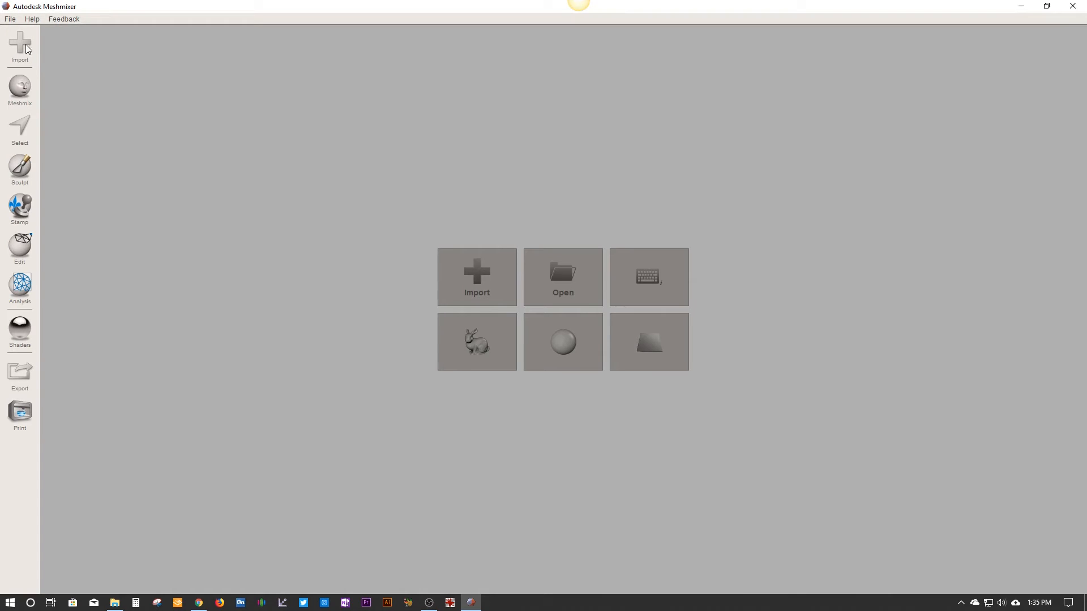
Import VAMBRACE.stl from the Downloads folder and inspect the mesh from several angles.
left_click(449, 283)
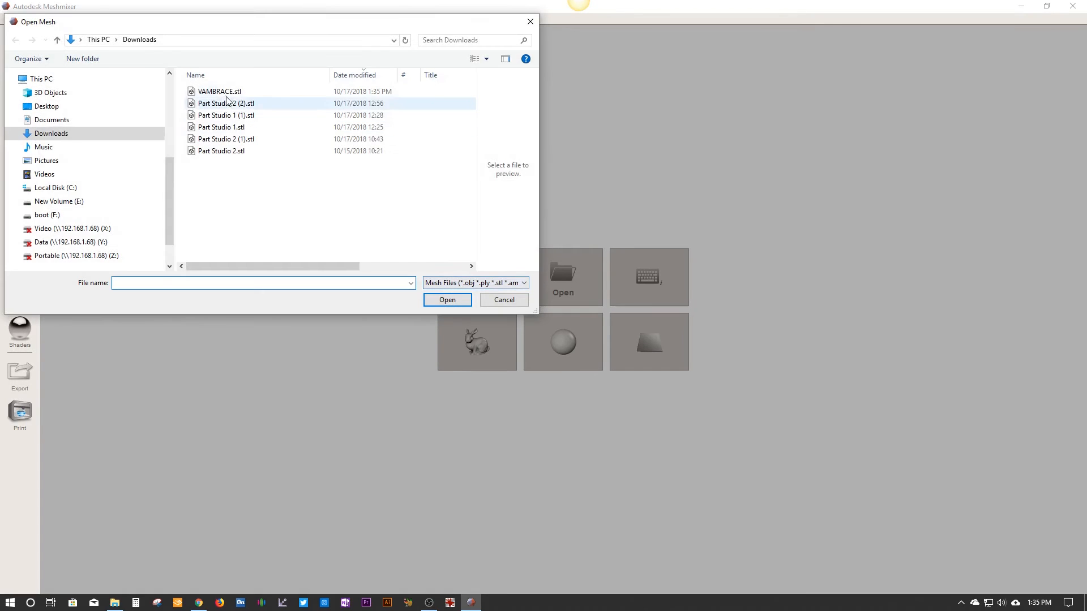
left_click(225, 92)
left_click(450, 300)
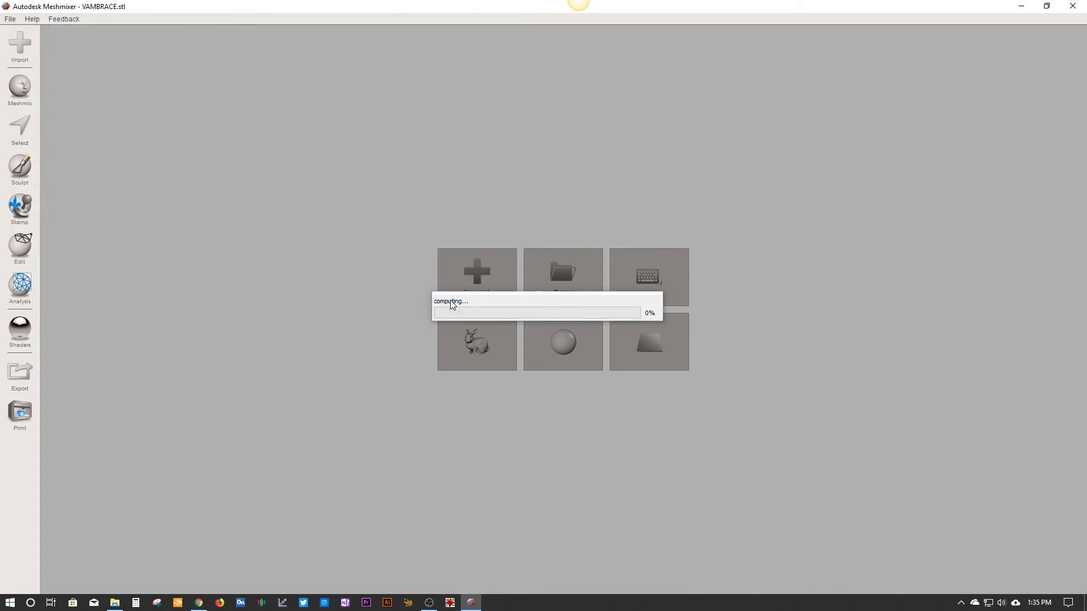
right_click_drag(334, 310, 425, 271)
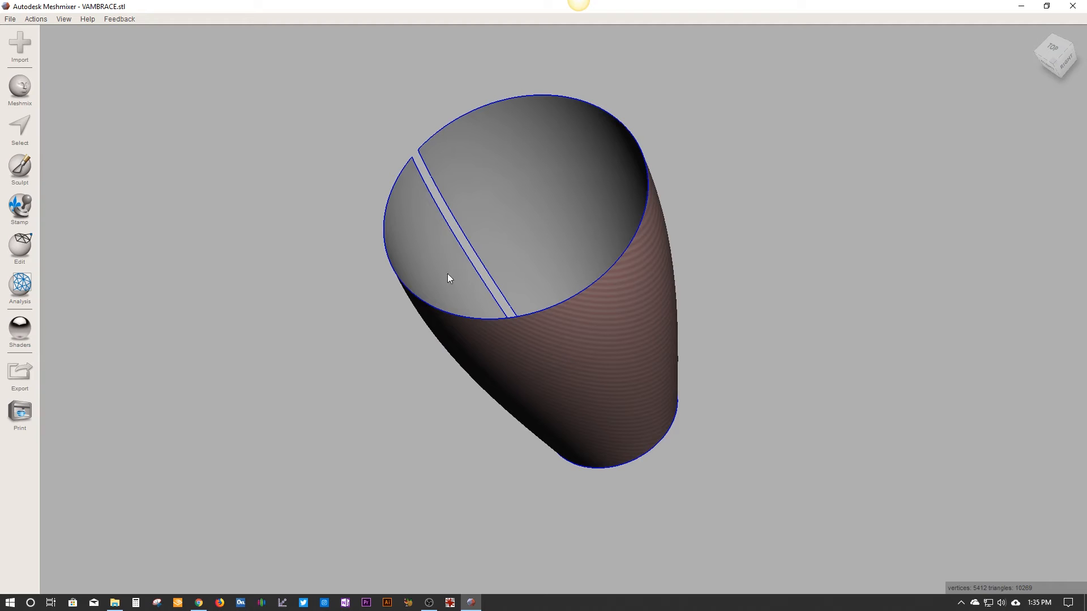
right_click_drag(504, 408, 504, 317)
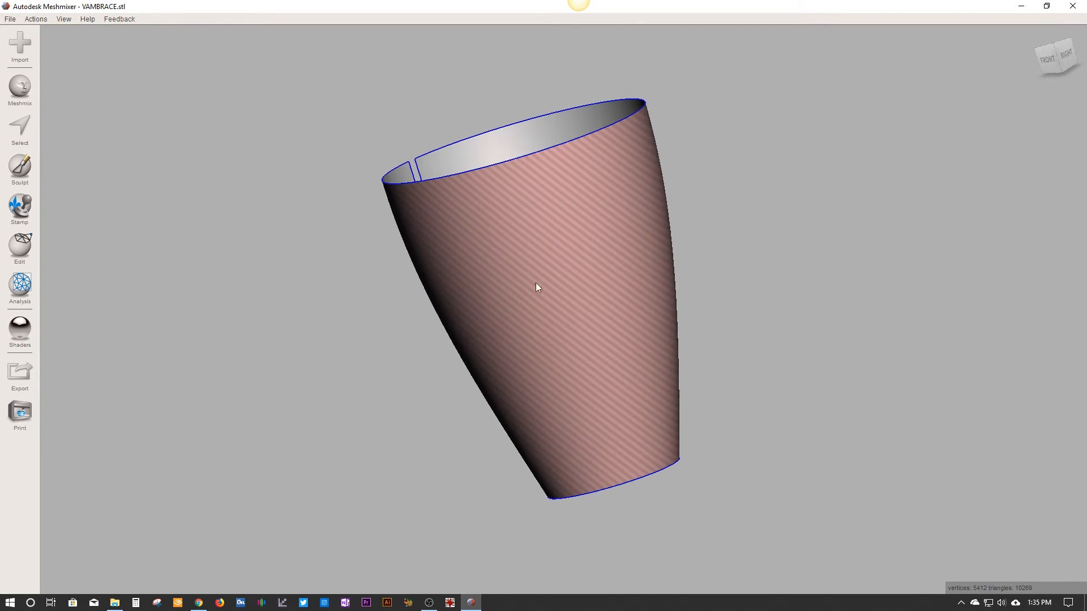
right_click_drag(531, 227, 519, 297)
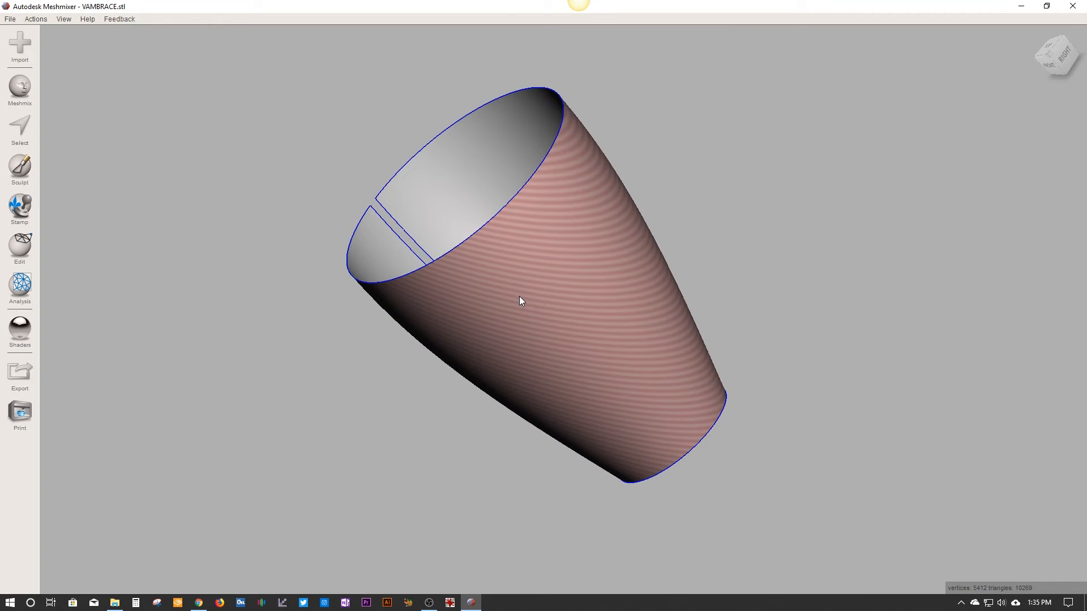
right_click_drag(341, 209, 480, 199)
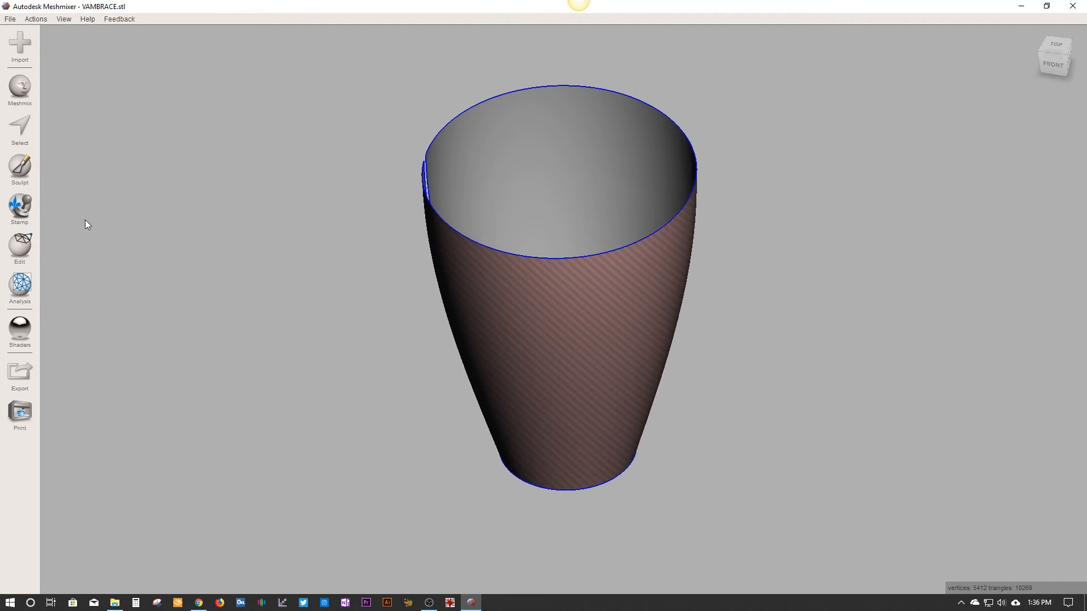
Unwrap the vambrace mesh by groups with Rigid type and Optimized packing, and move the Object Browser clear of the flat pattern.
left_click(9, 252)
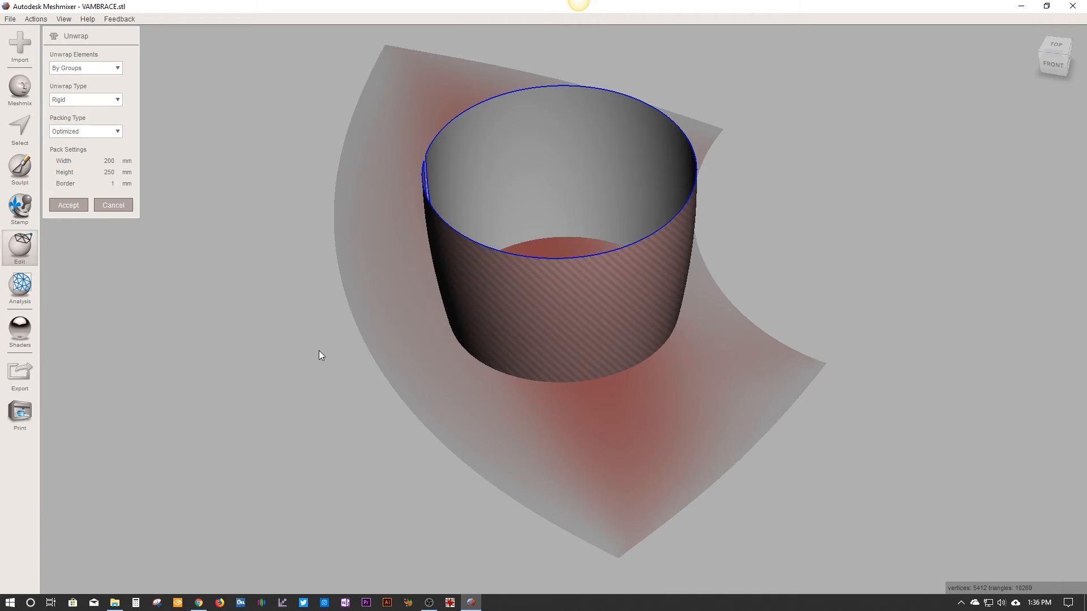
scroll(313, 383, "up", 2)
scroll(314, 382, "down", 5)
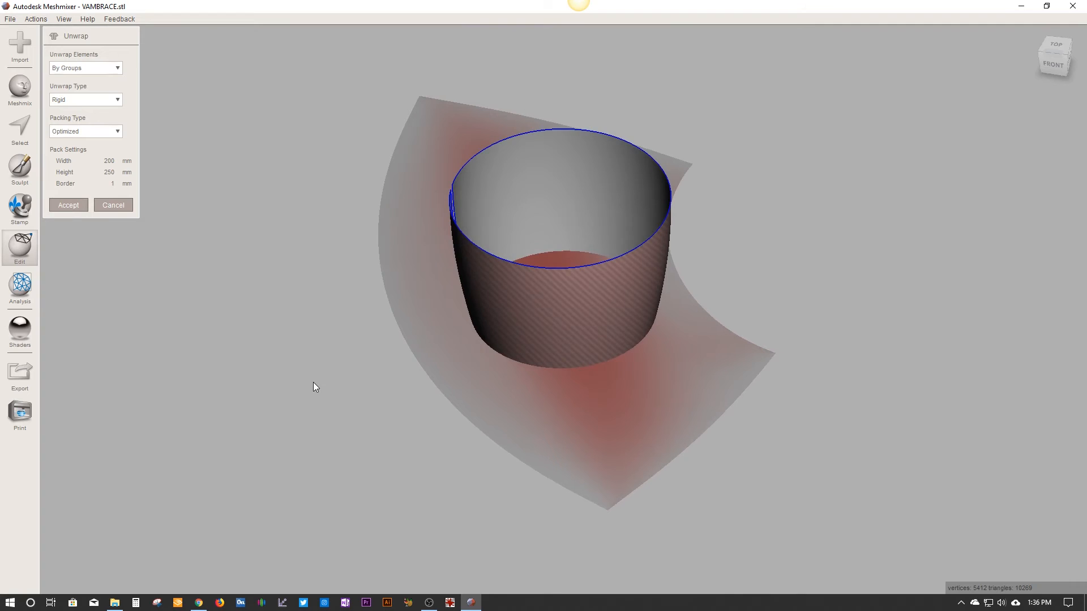
right_click_drag(308, 261, 304, 338)
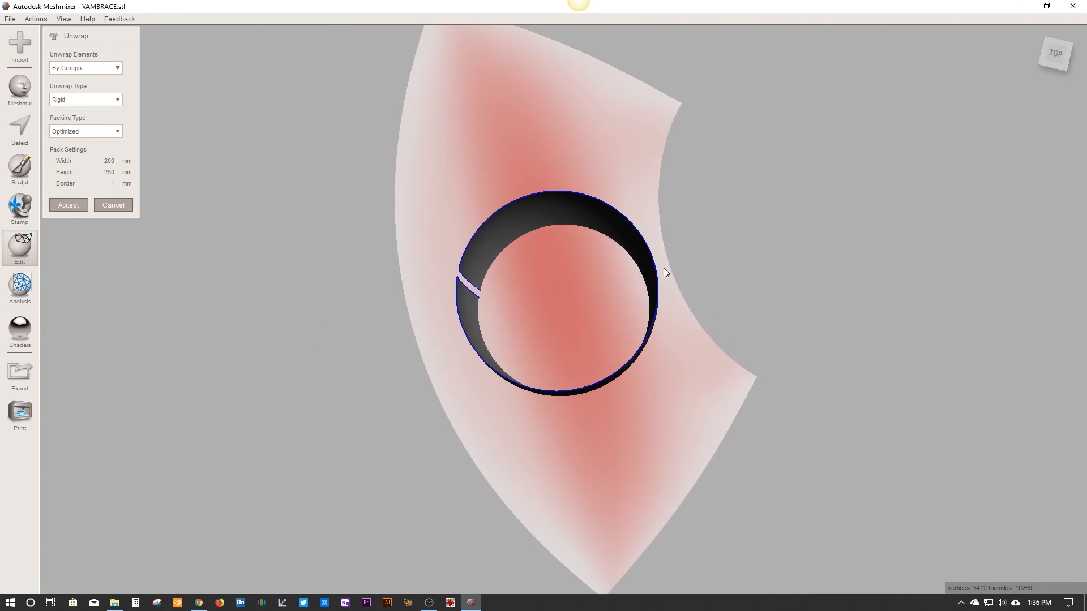
left_click(1051, 52)
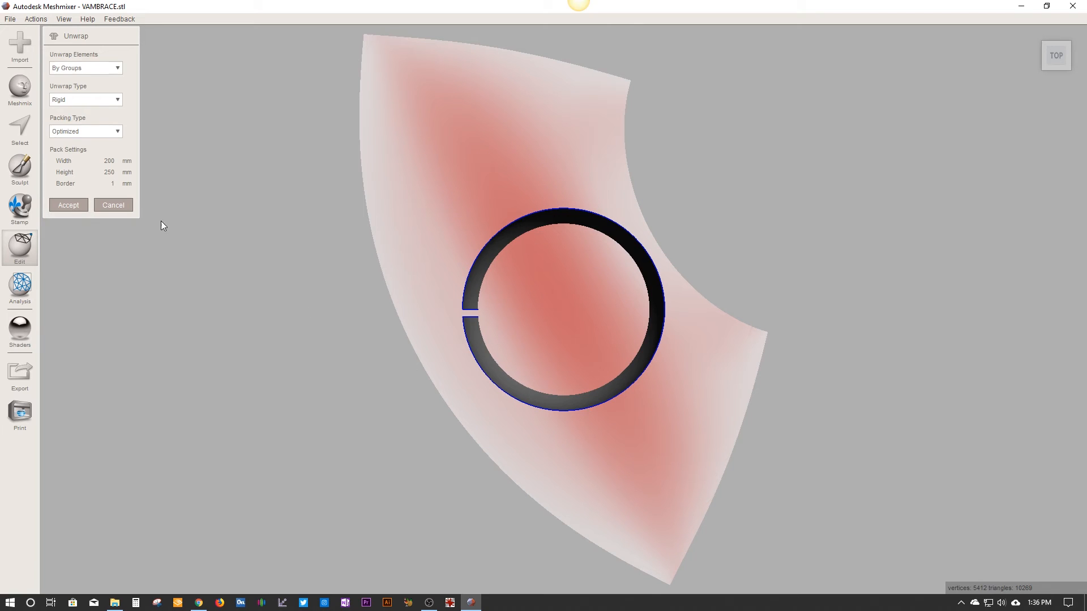
left_click(68, 205)
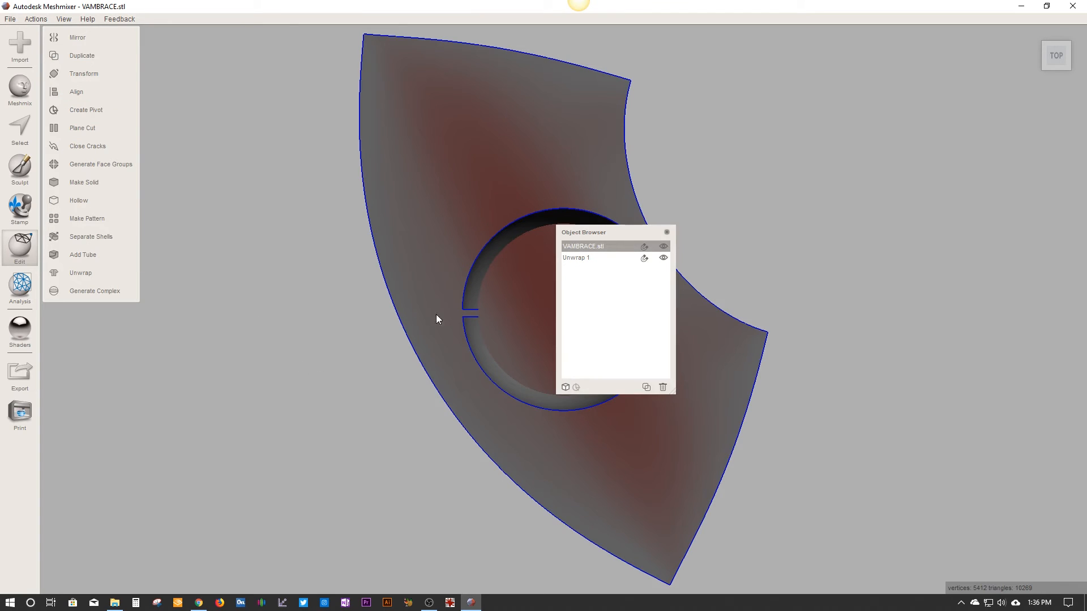
left_click_drag(604, 235, 933, 364)
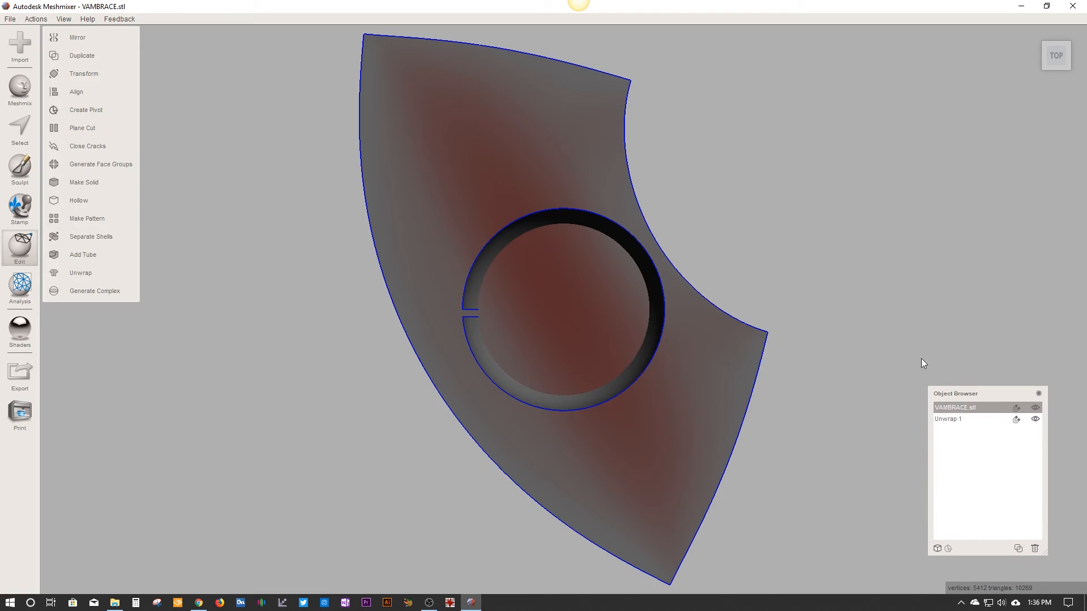
Transform the Unwrap 1 flat pattern clear of the vambrace, to about Translate X -119 mm and Z -163 mm.
left_click(948, 418)
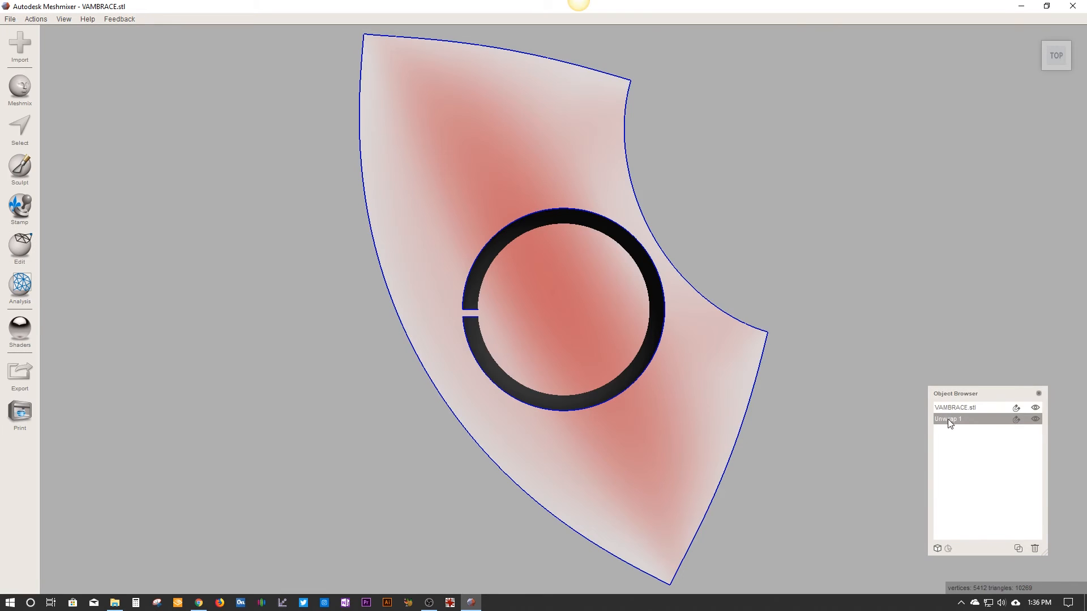
left_click(954, 411)
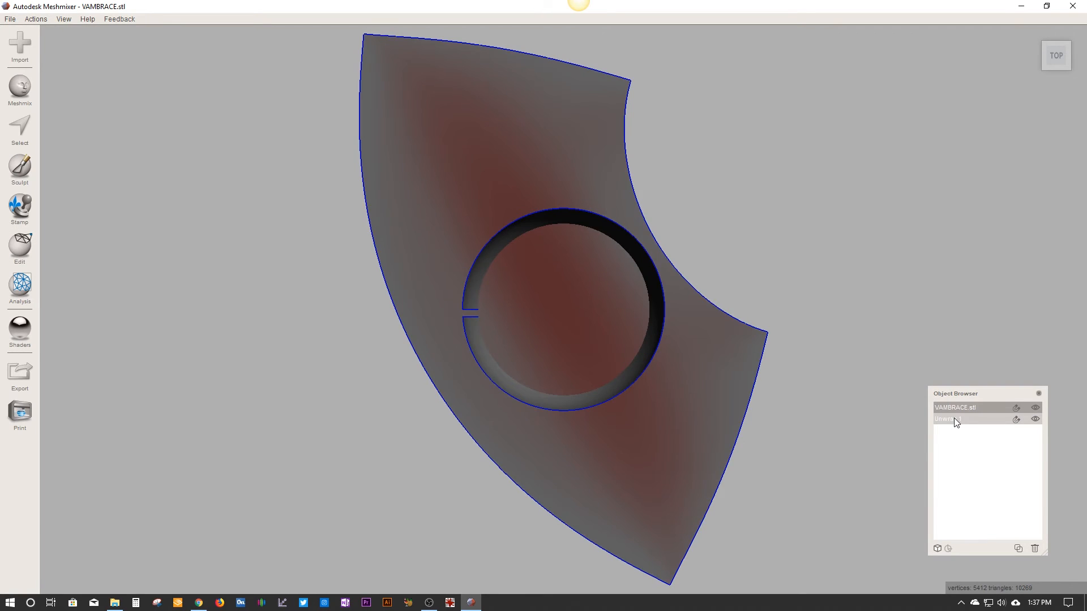
left_click(953, 419)
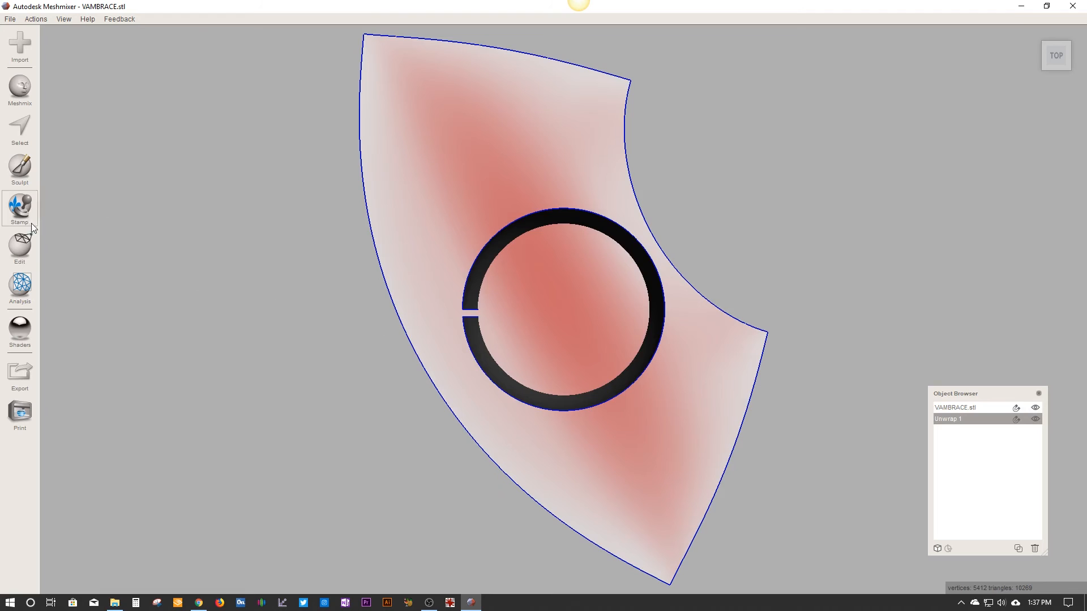
left_click(20, 247)
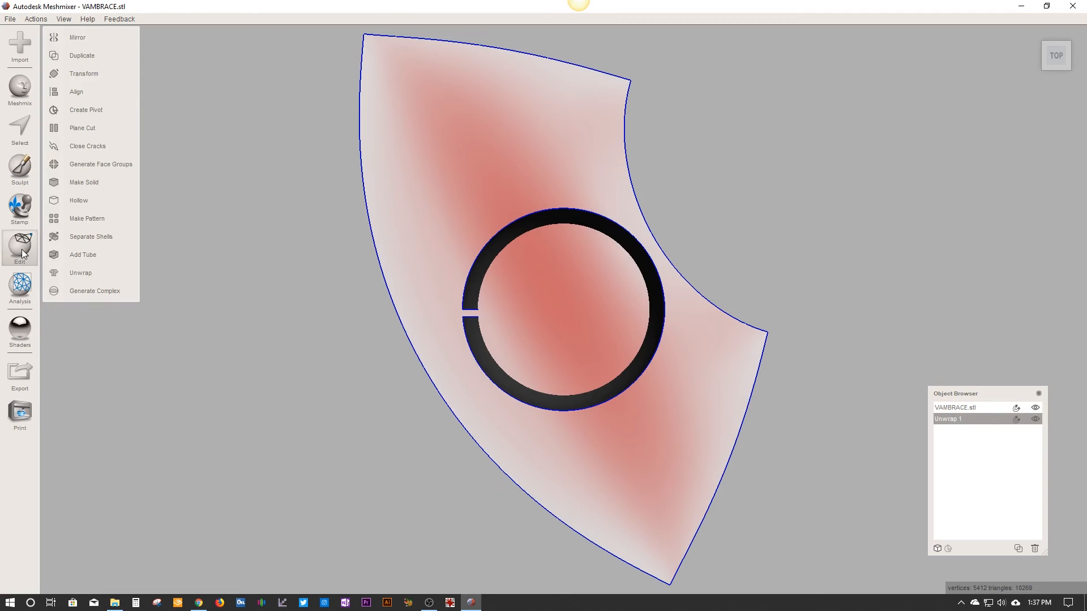
left_click(94, 73)
left_click_drag(570, 299, 386, 432)
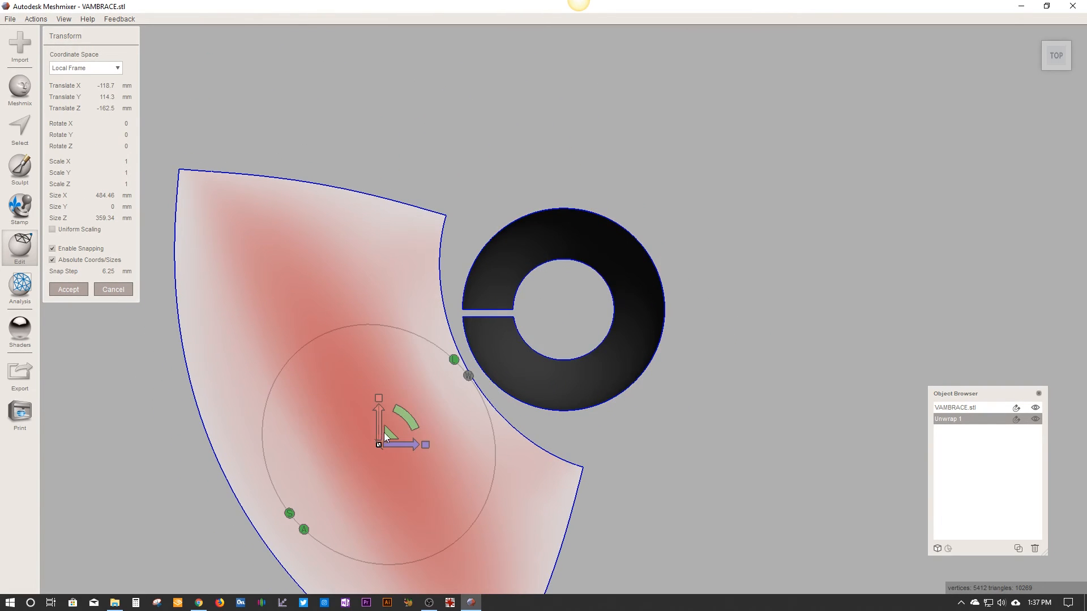
left_click(70, 294)
Export the flat pattern to the Desktop as an Illustrator SVG with Paths boundary mode, named VAMBRACE.
scroll(445, 317, "down", 4)
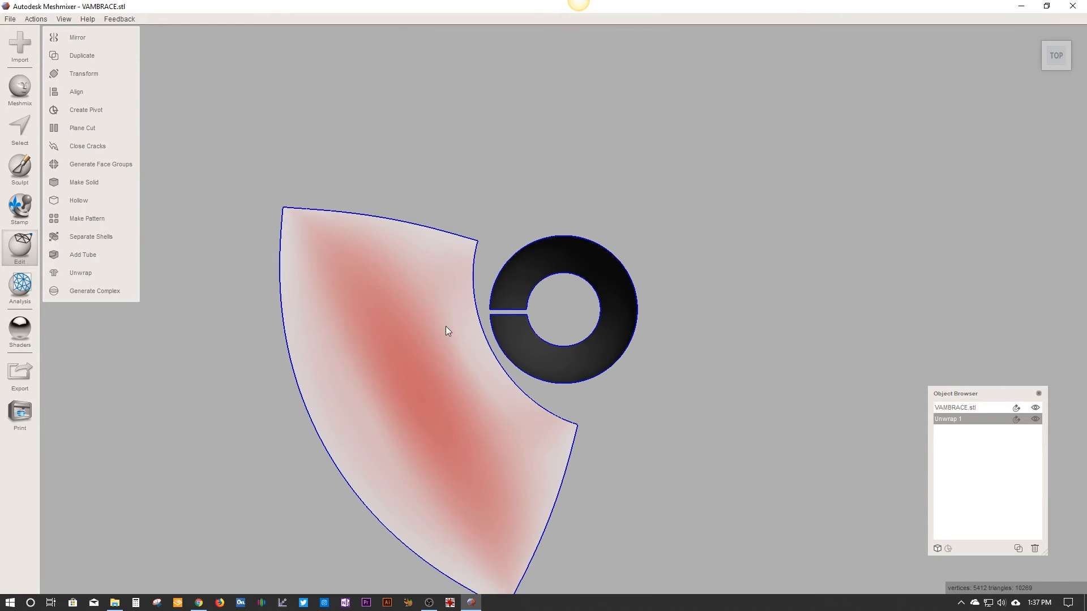
right_click_drag(558, 378, 546, 310)
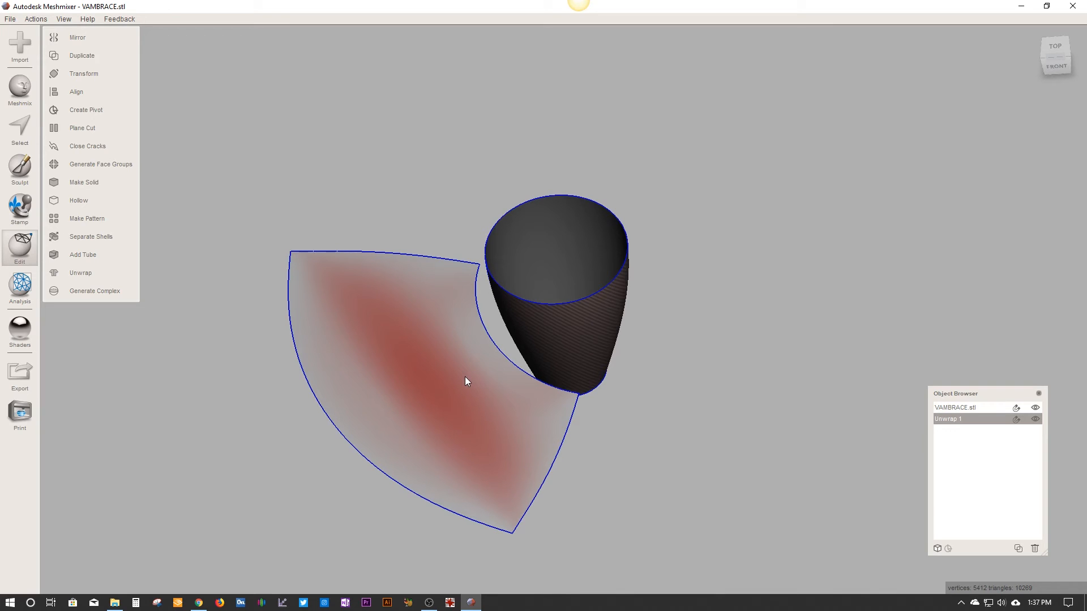
left_click(551, 259)
left_click(447, 369)
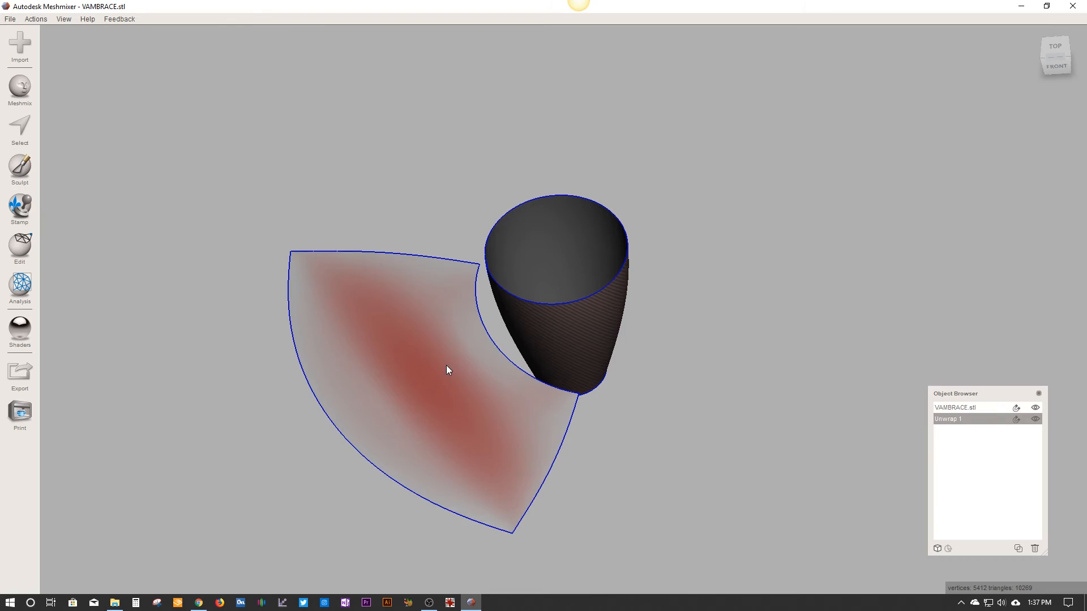
left_click(10, 19)
left_click(13, 188)
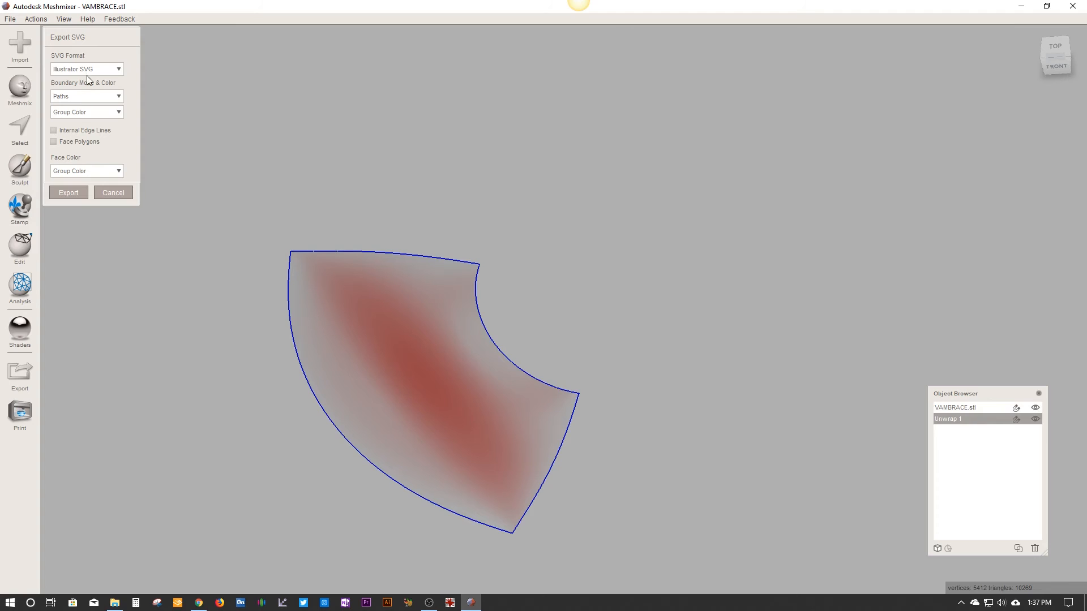
left_click(67, 193)
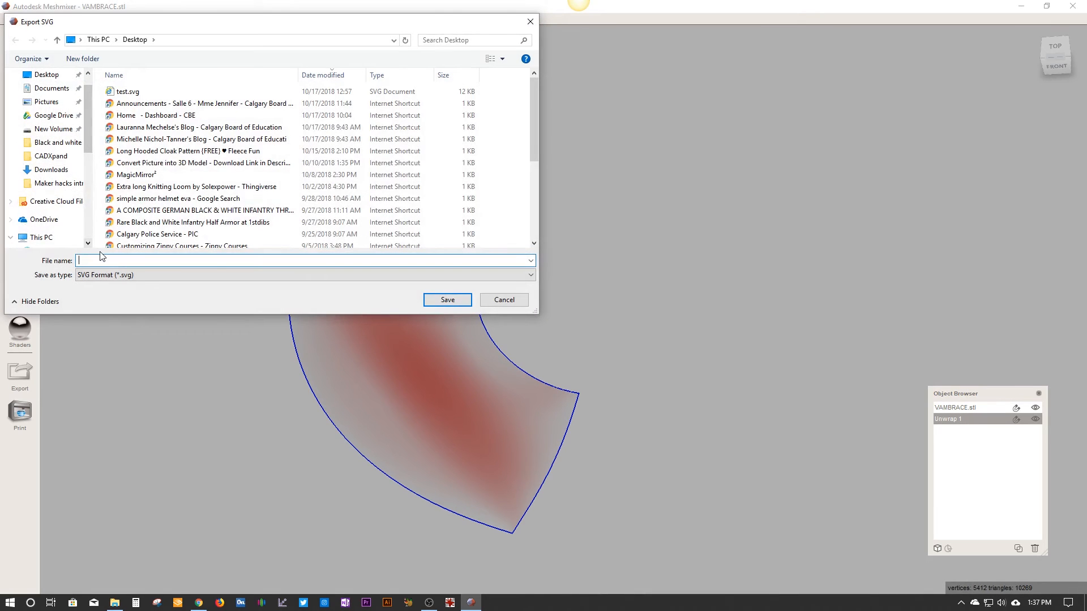
type("VAMBRACE")
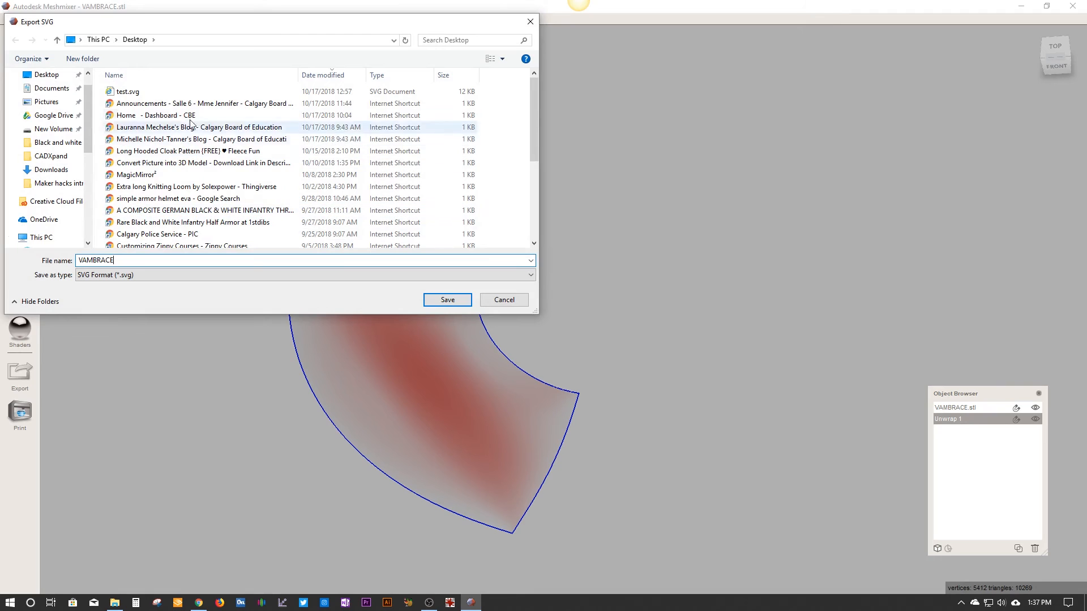
left_click(435, 304)
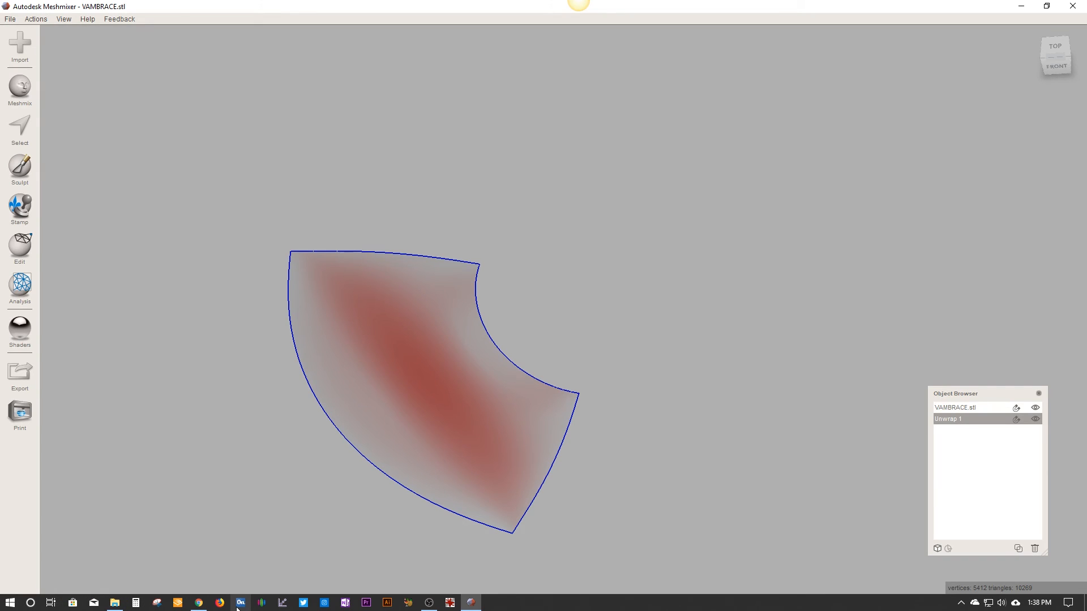
Switch to Inkscape by launching it from the system search.
key("super")
type("INK")
key("Return")
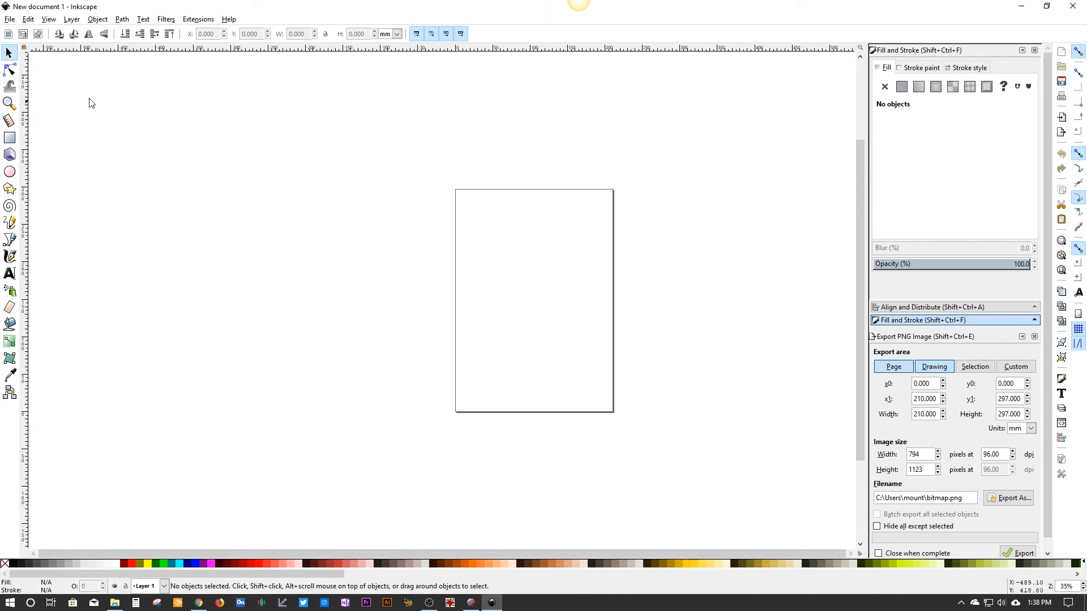
Open VAMBRACE.svg from the Desktop and maximize its document window.
left_click(10, 20)
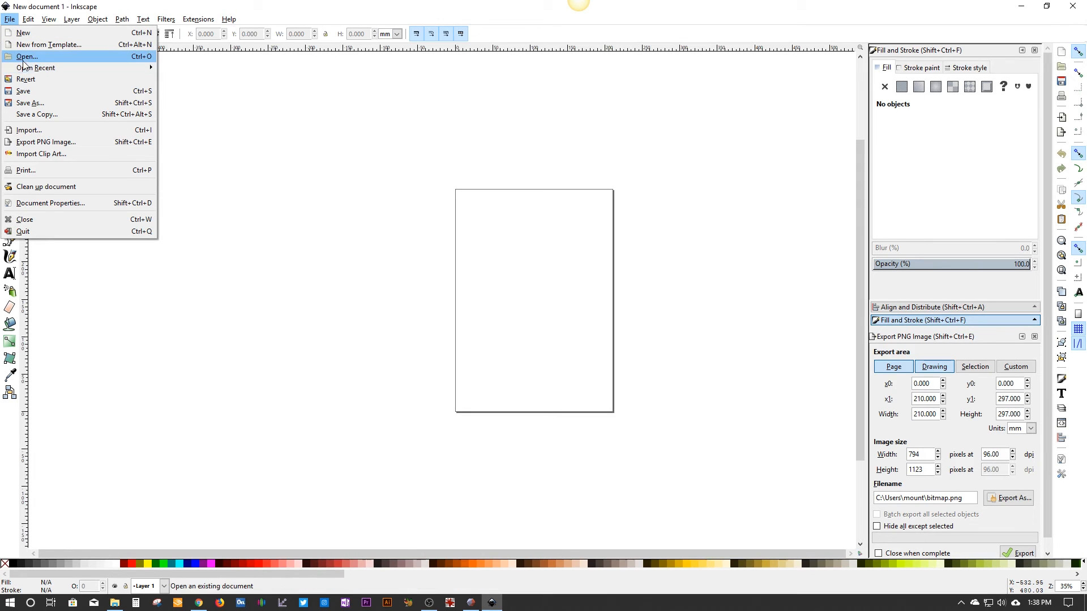
left_click(25, 56)
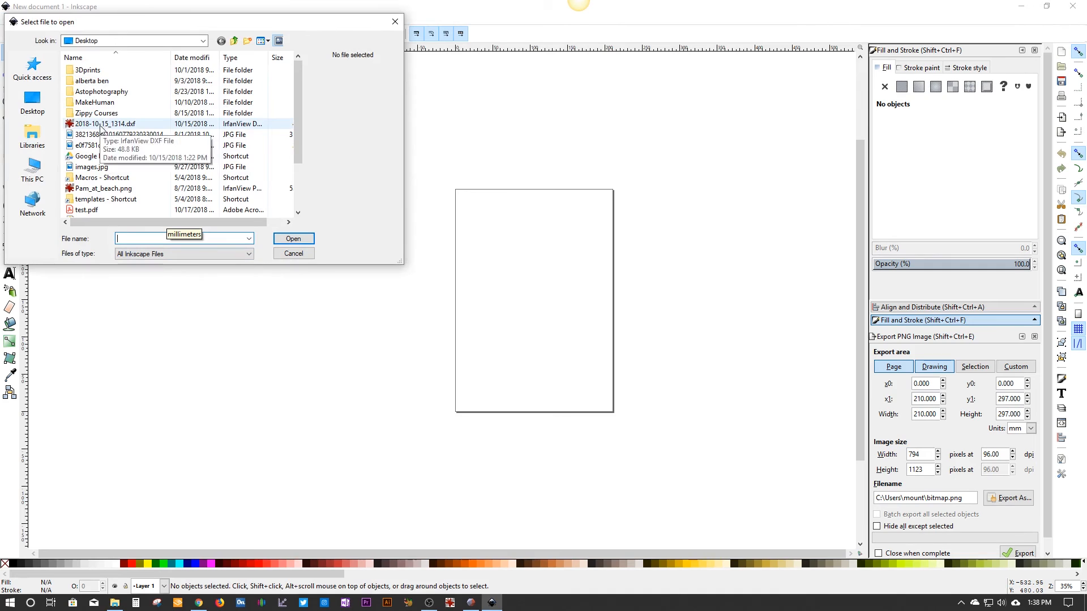
scroll(298, 154, "down", 1)
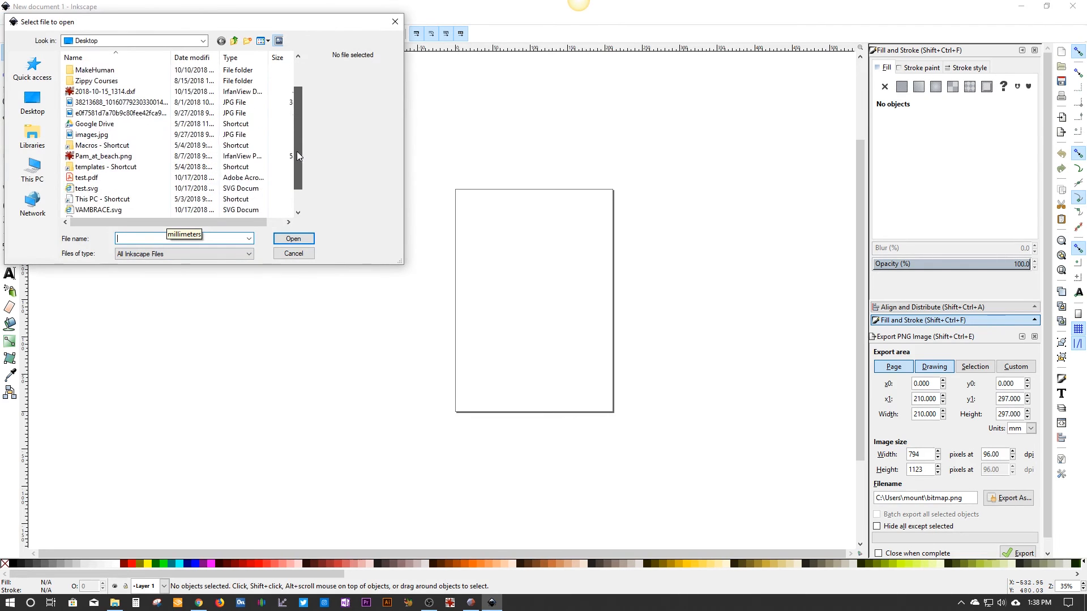
scroll(297, 150, "down", 1)
left_click(106, 179)
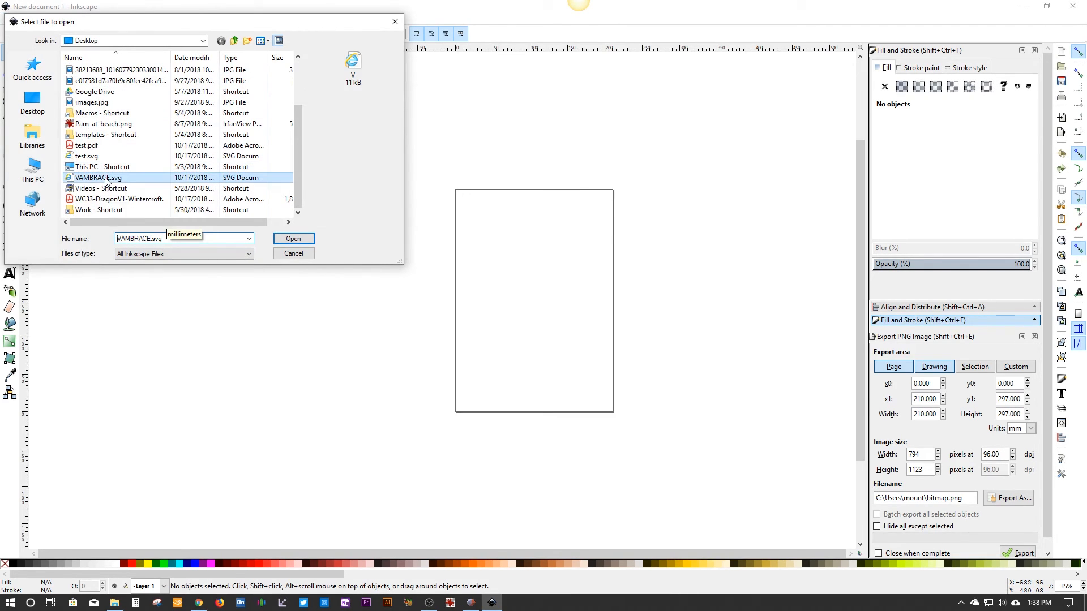
left_click(285, 237)
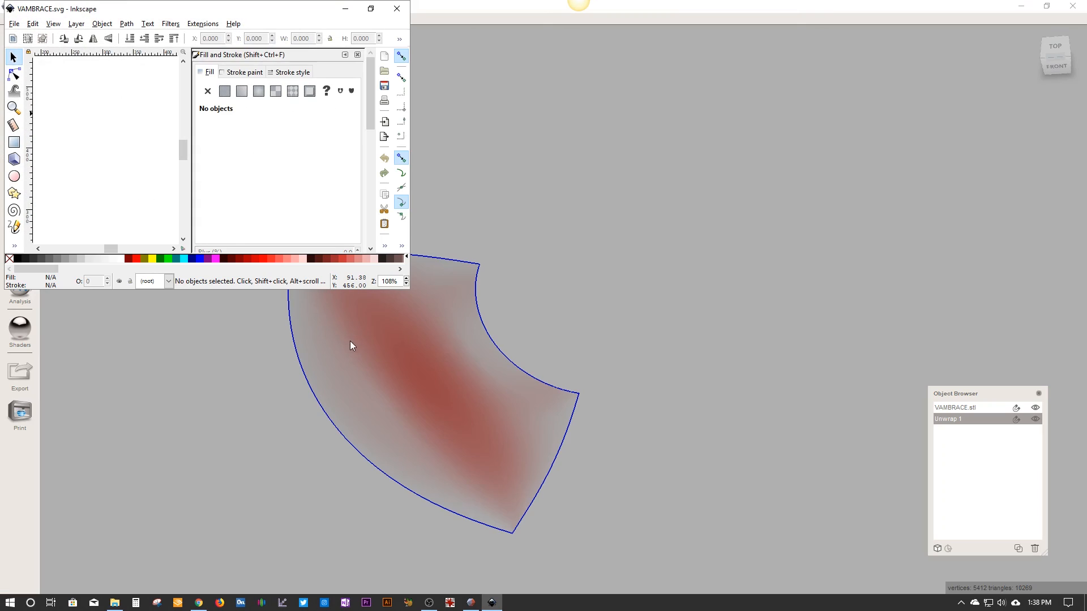
left_click(370, 9)
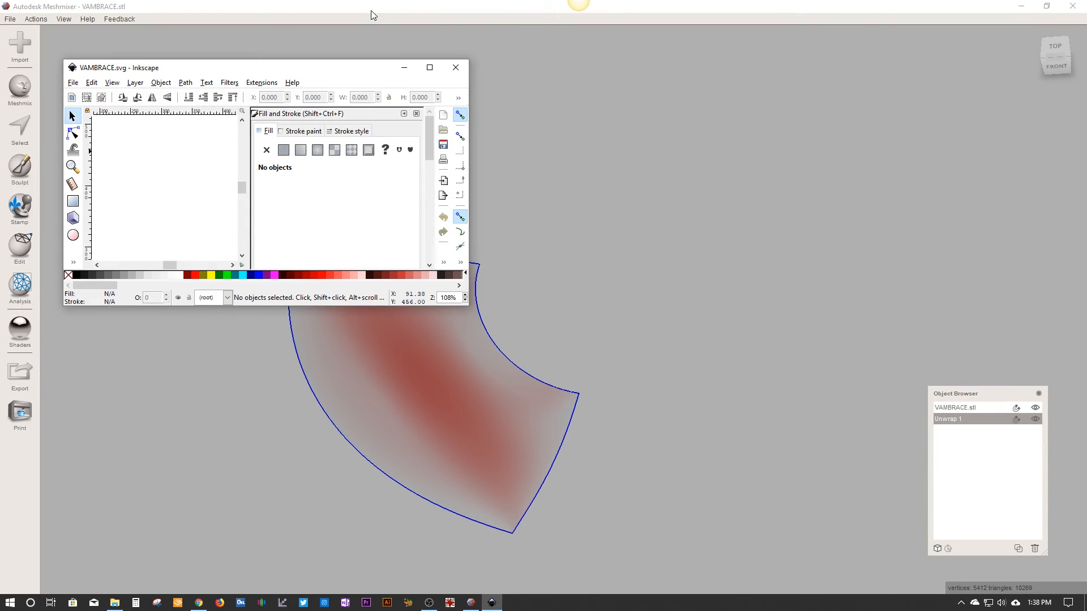
Examine how the vambrace outline sits relative to the page, and select its path.
scroll(500, 306, "up", 10)
scroll(500, 306, "down", 10)
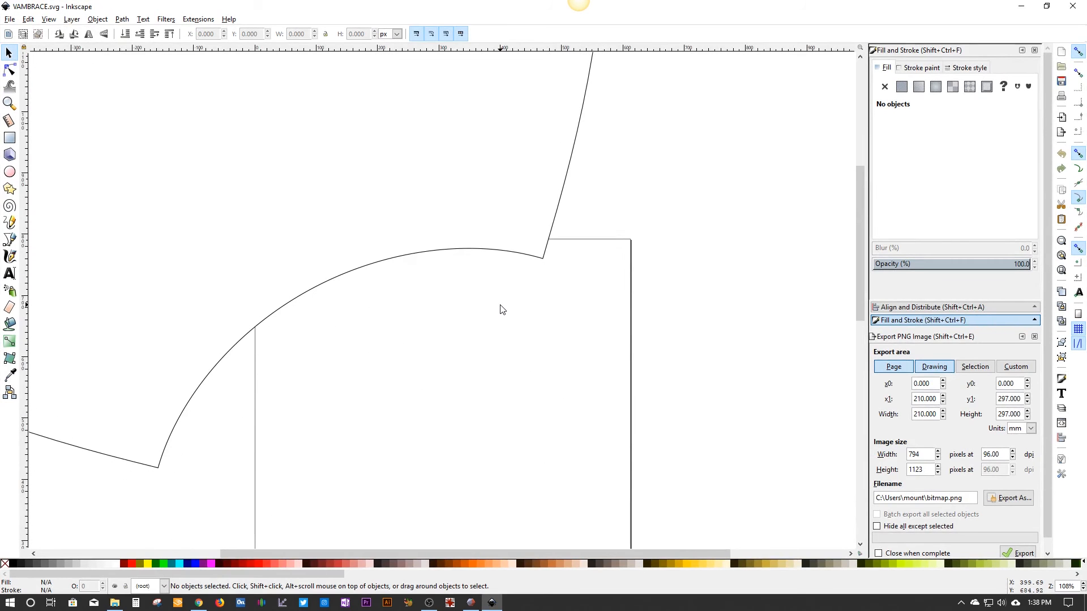
scroll(563, 368, "down", 5)
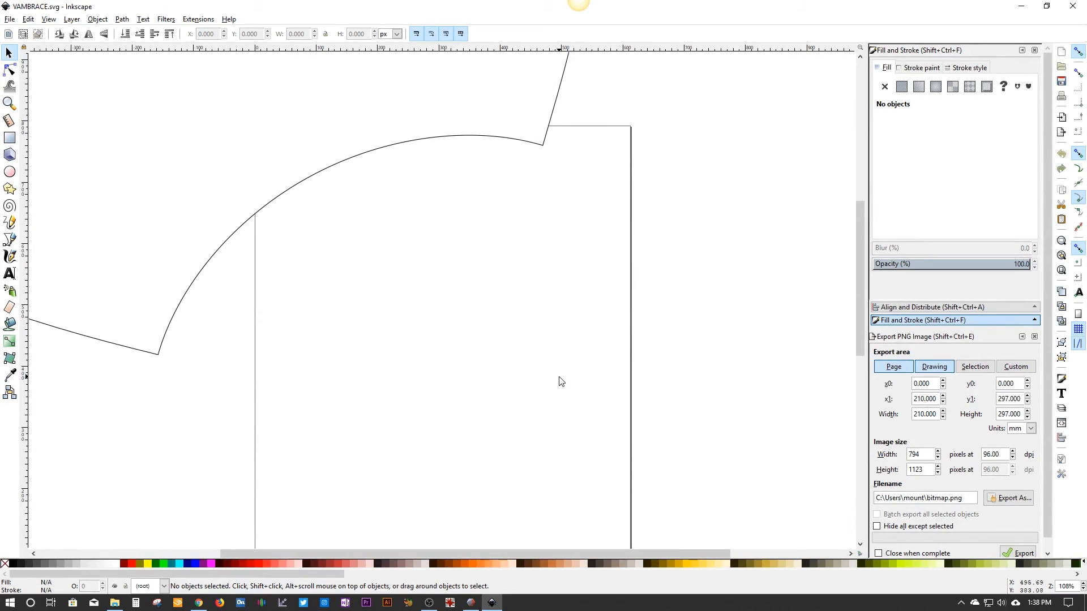
scroll(560, 382, "down", 4, "ctrl")
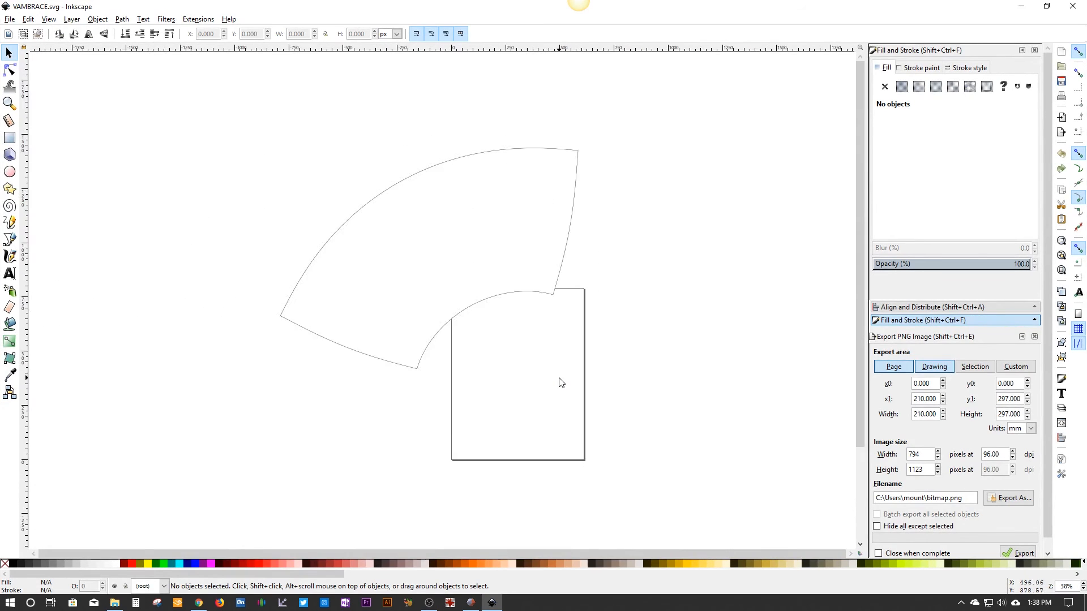
scroll(440, 242, "up", 2, "ctrl")
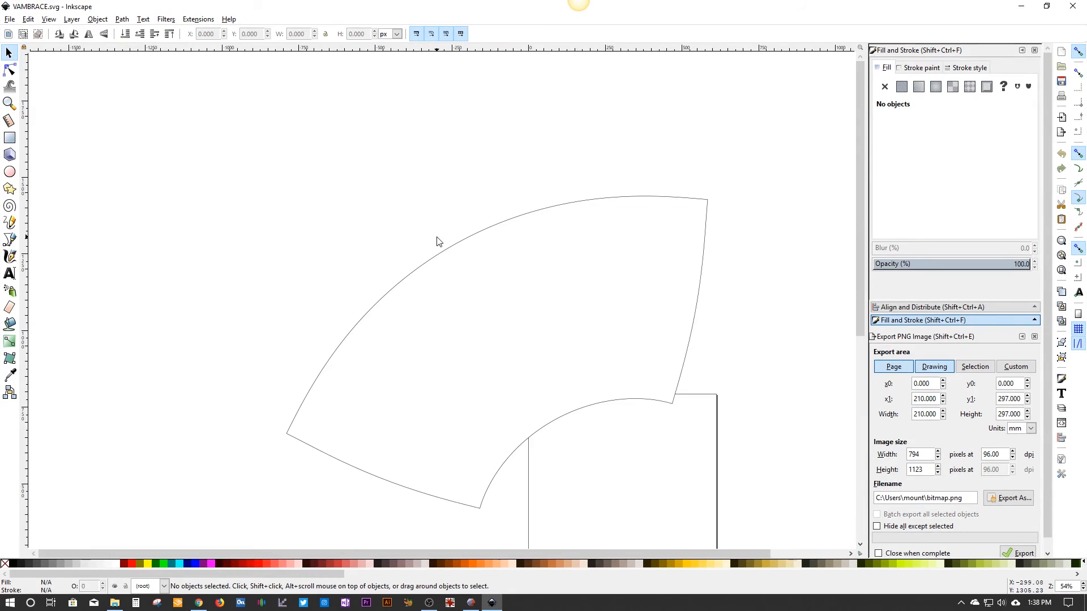
left_click(458, 323)
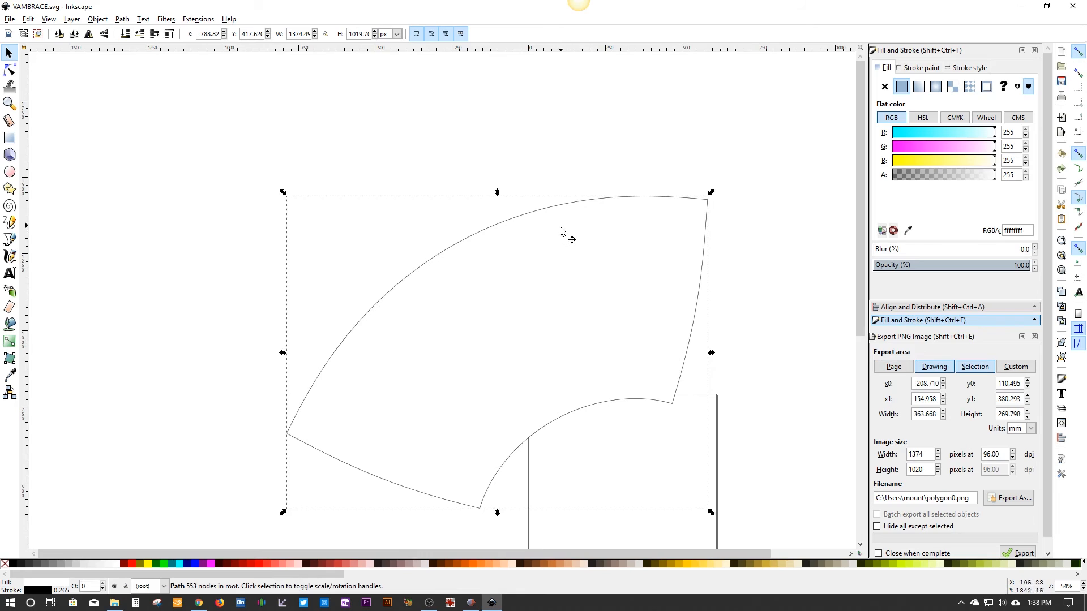
scroll(540, 239, "down", 3, "ctrl")
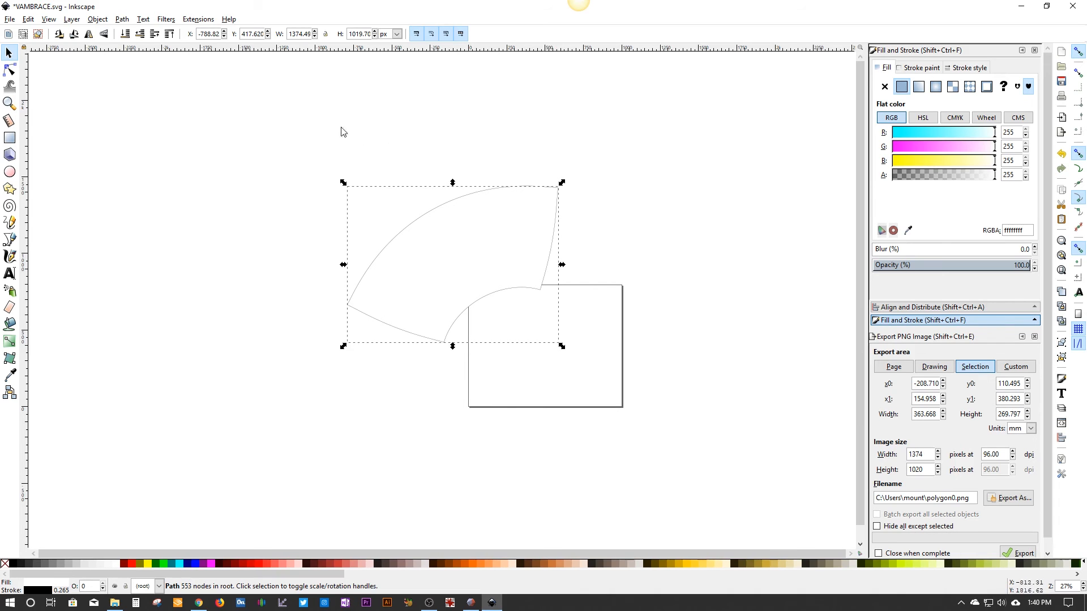
Set the document's display units and its custom page size units to inches.
left_click(11, 20)
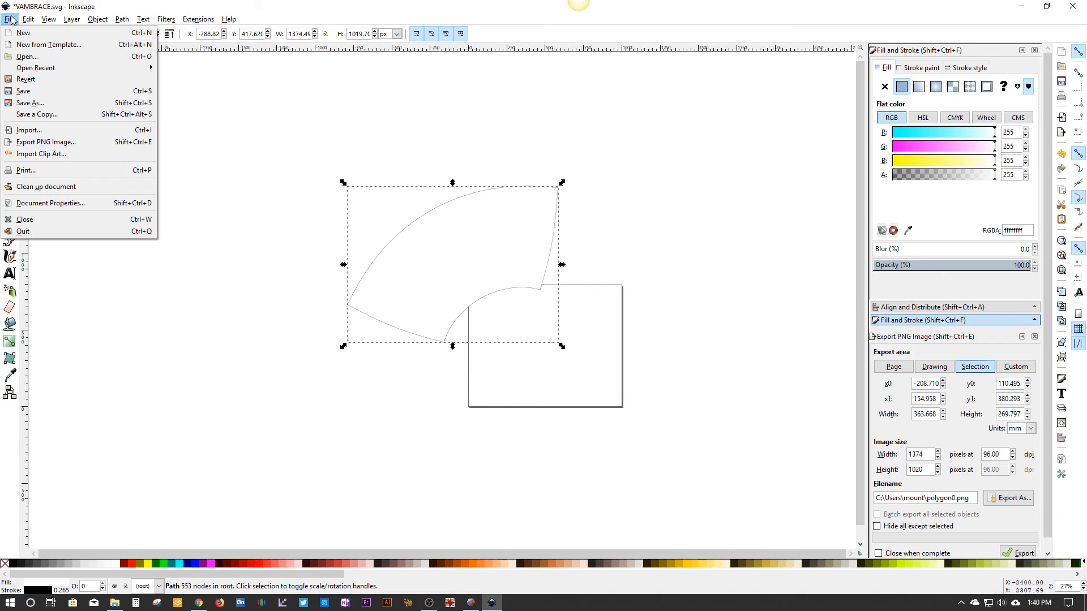
left_click(25, 204)
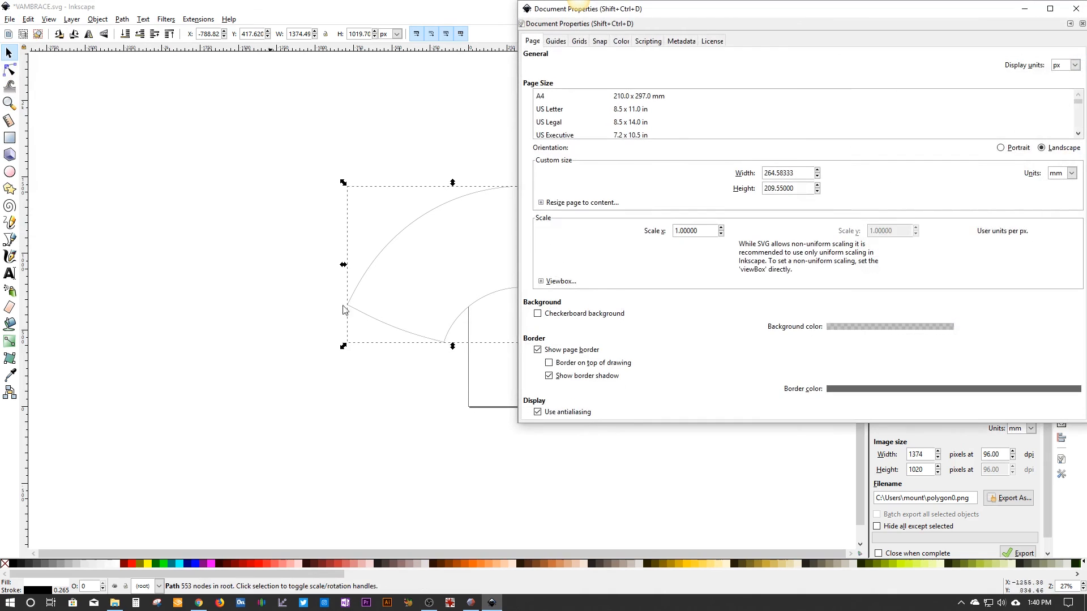
left_click_drag(846, 21, 780, 69)
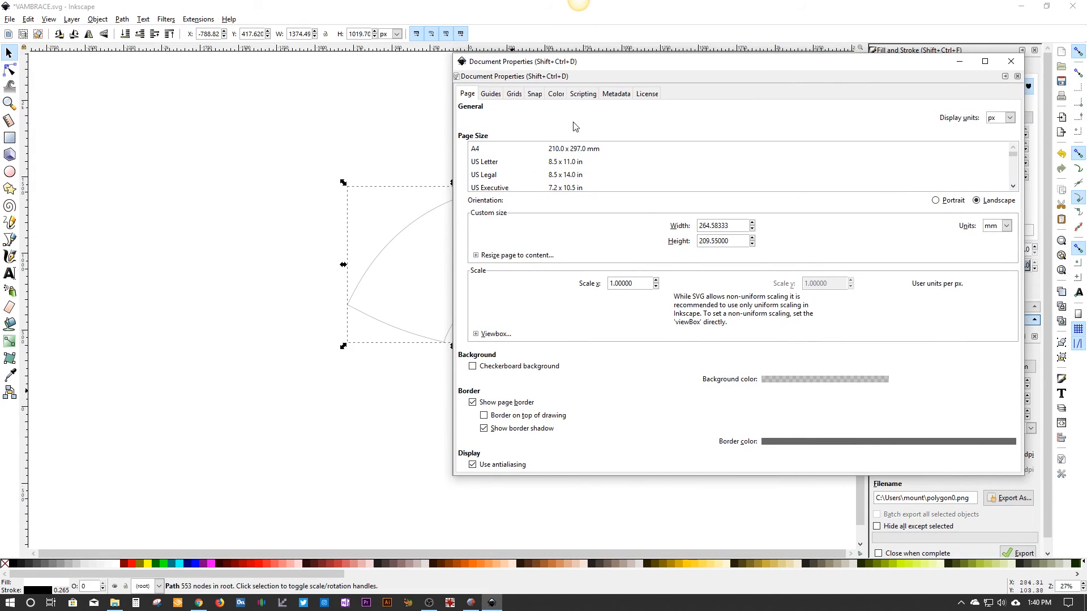
left_click(1009, 118)
left_click(995, 198)
left_click(1010, 117)
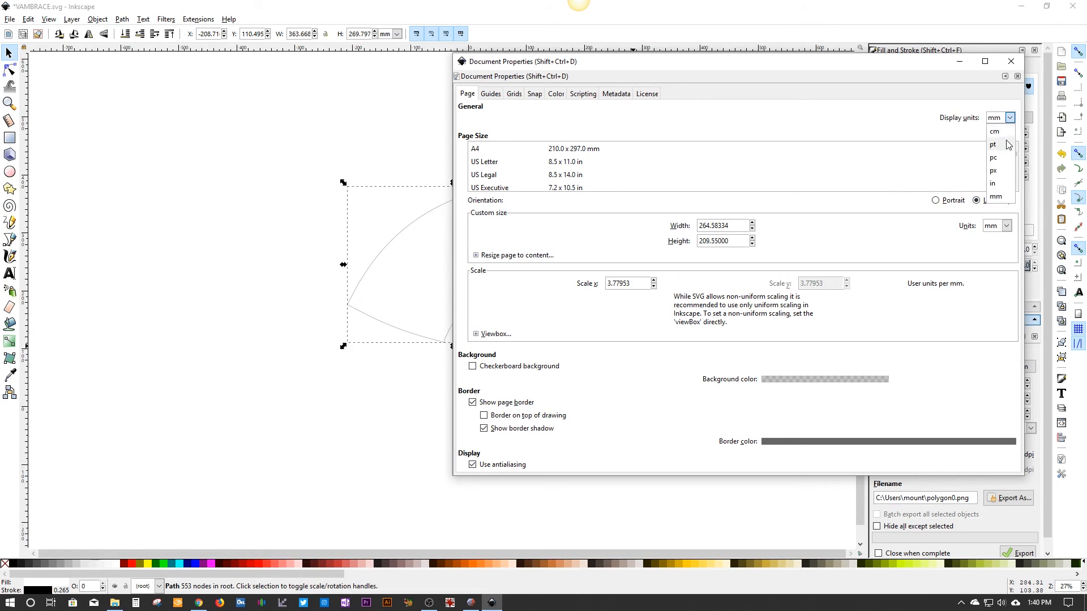
left_click(1005, 185)
left_click(1006, 226)
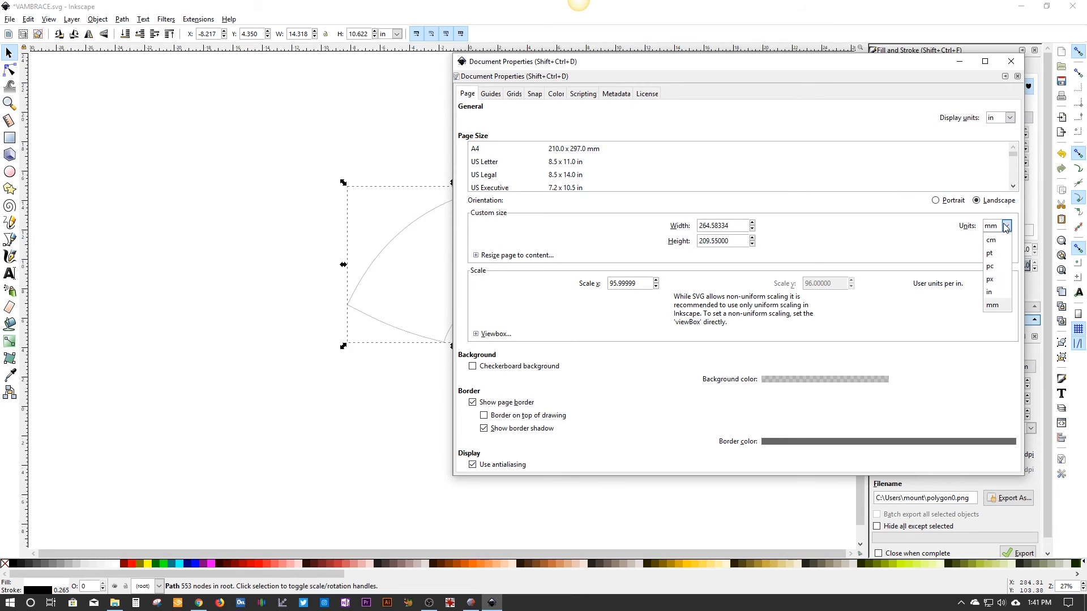
left_click(999, 292)
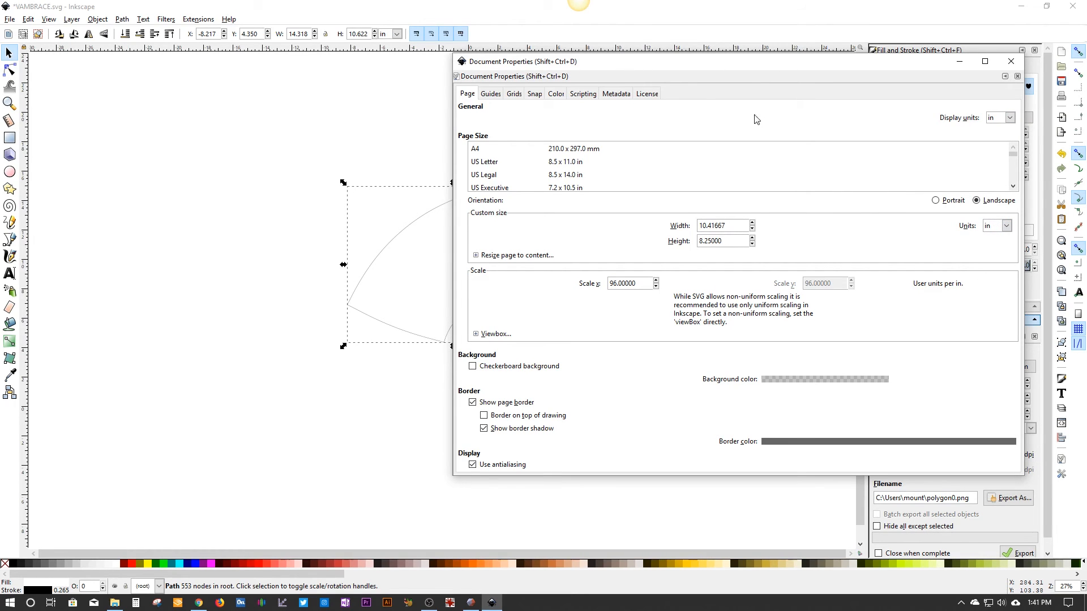
Move the vambrace outline just inside the page's lower-left corner, at about X 0.55 in and Y 0.54 in.
mouse_move(746, 68)
left_mouse_down()
mouse_move(937, 89)
mouse_move(987, 109)
mouse_move(876, 90)
left_mouse_up()
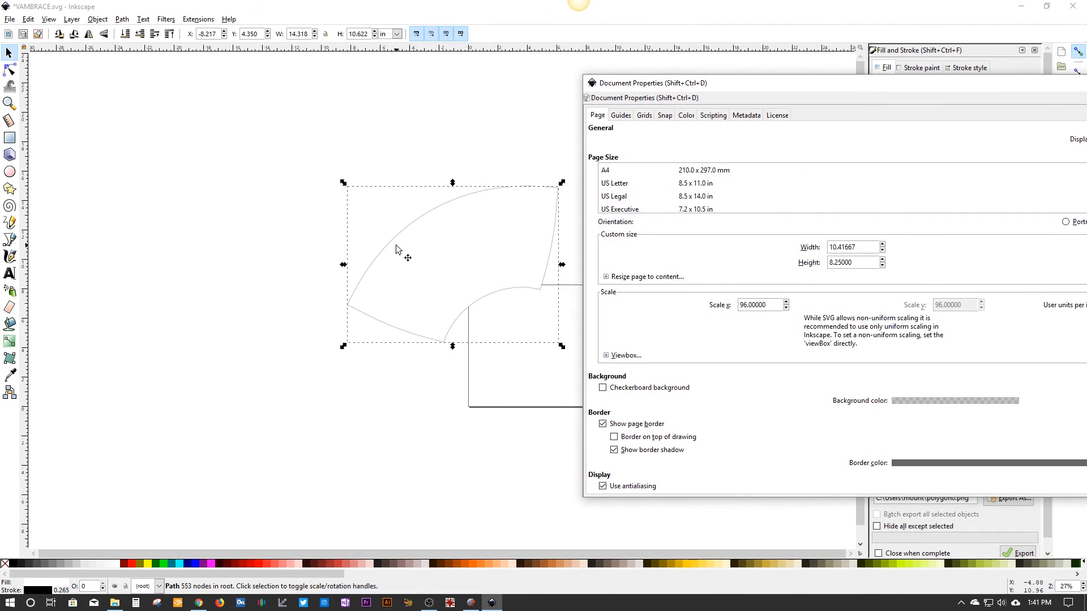
scroll(248, 288, "up", 2)
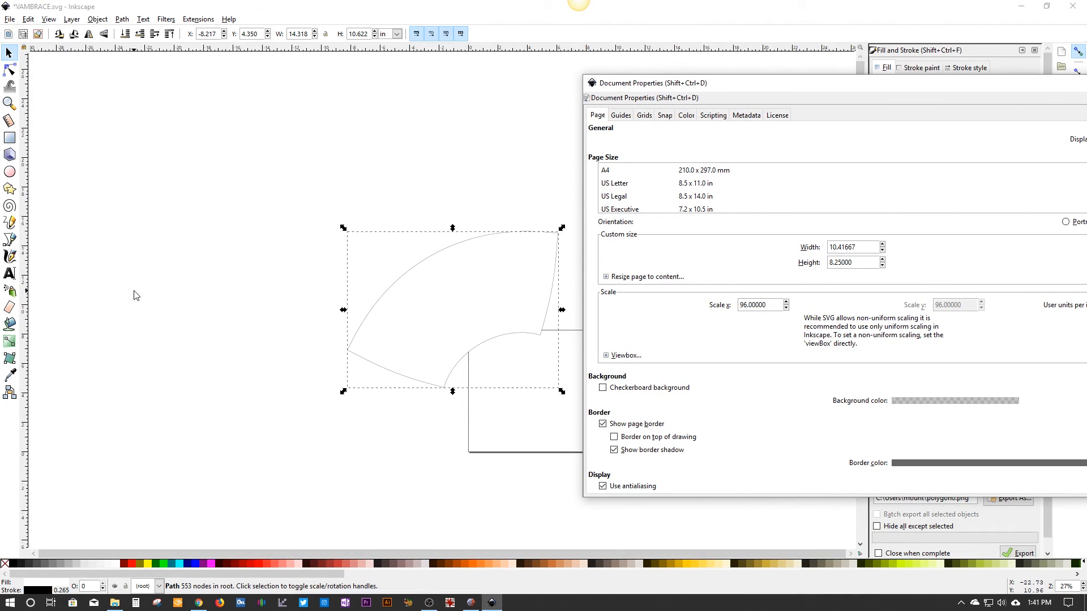
scroll(238, 337, "down", 1, "ctrl")
scroll(373, 399, "up", 1, "ctrl")
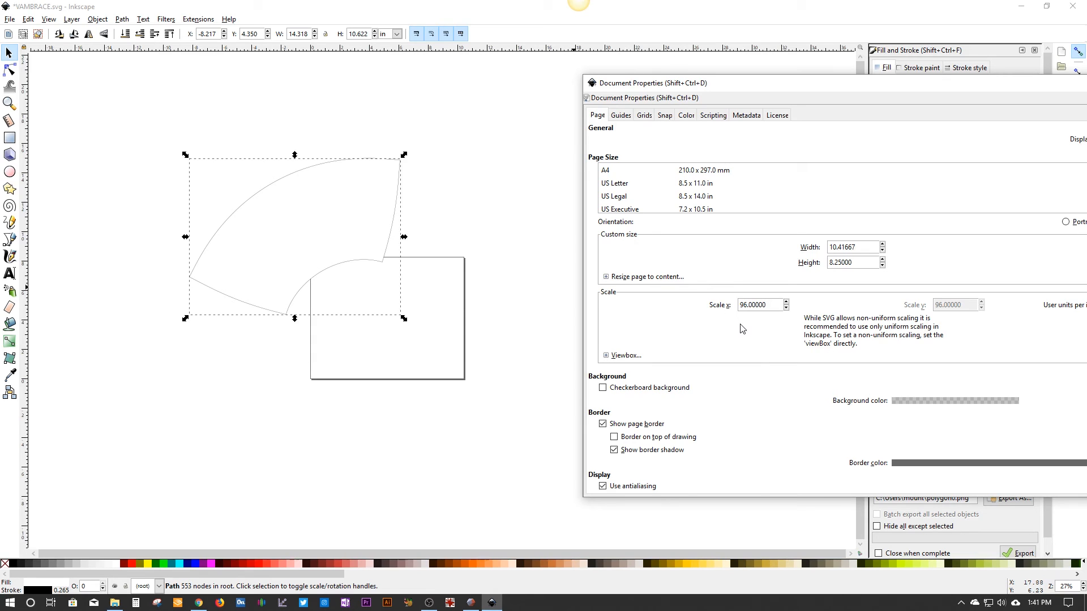
left_click(346, 322)
left_click(311, 263)
left_click_drag(318, 261, 450, 311)
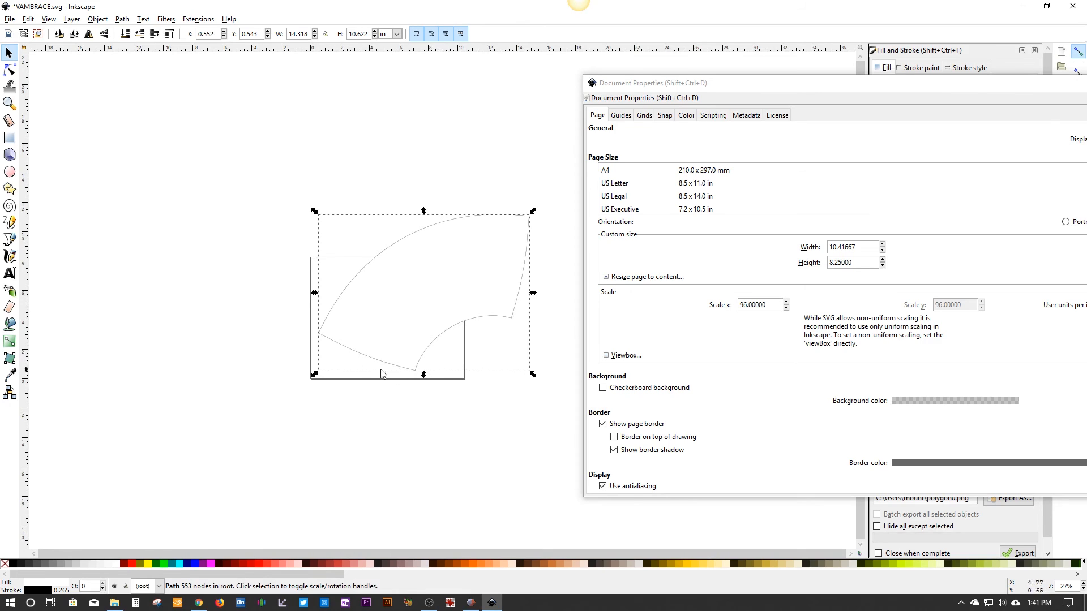
Set the document's custom page size to 16 in wide and 13 in high.
double_click(868, 247)
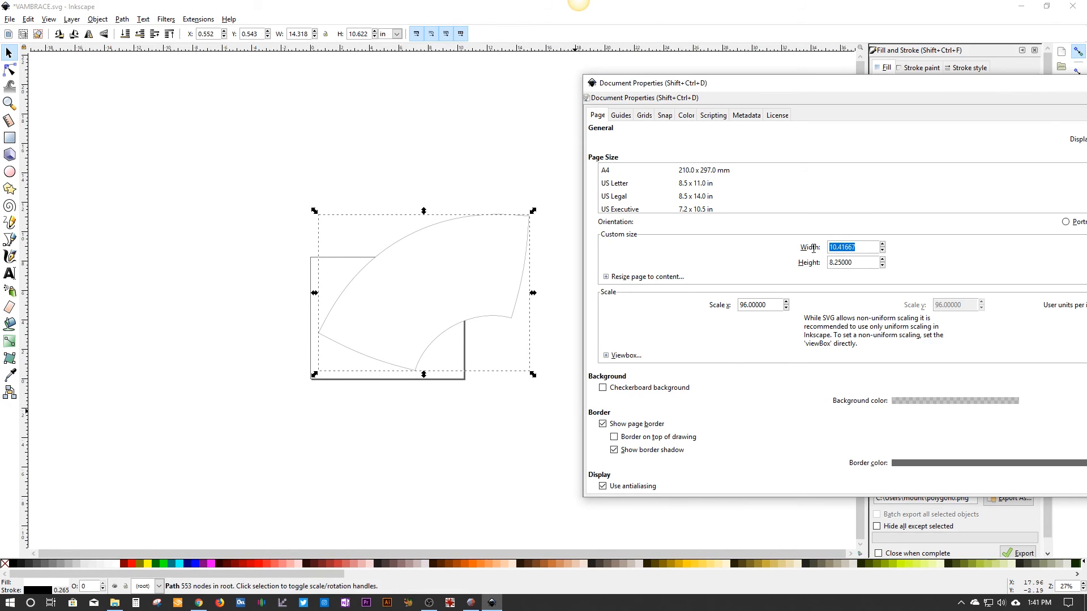
type("16")
left_click(852, 261)
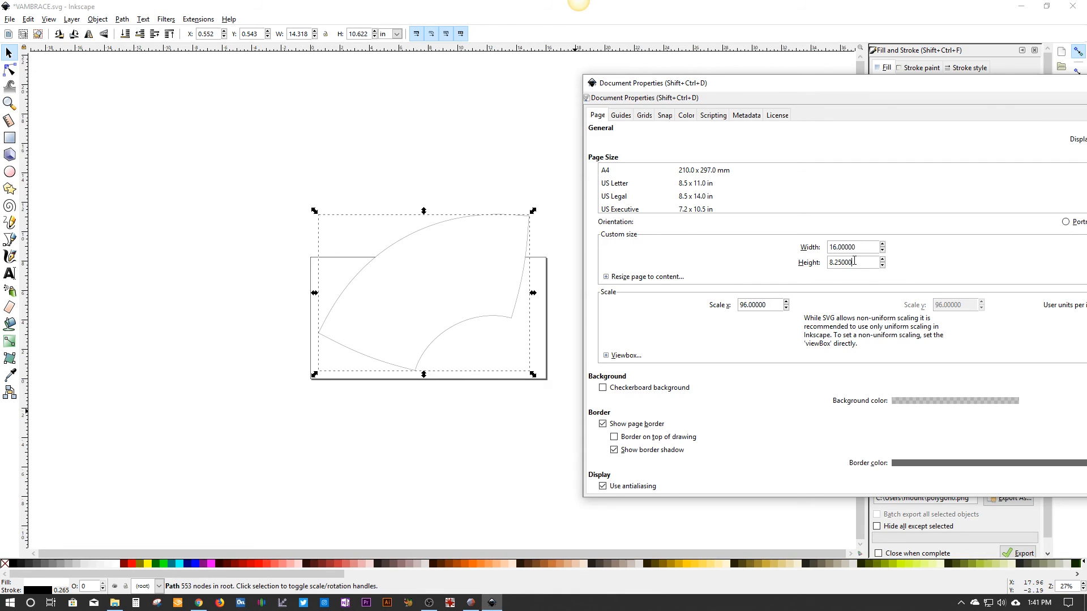
double_click(854, 262)
type("10")
left_click(866, 250)
double_click(853, 263)
type("16")
key("Return")
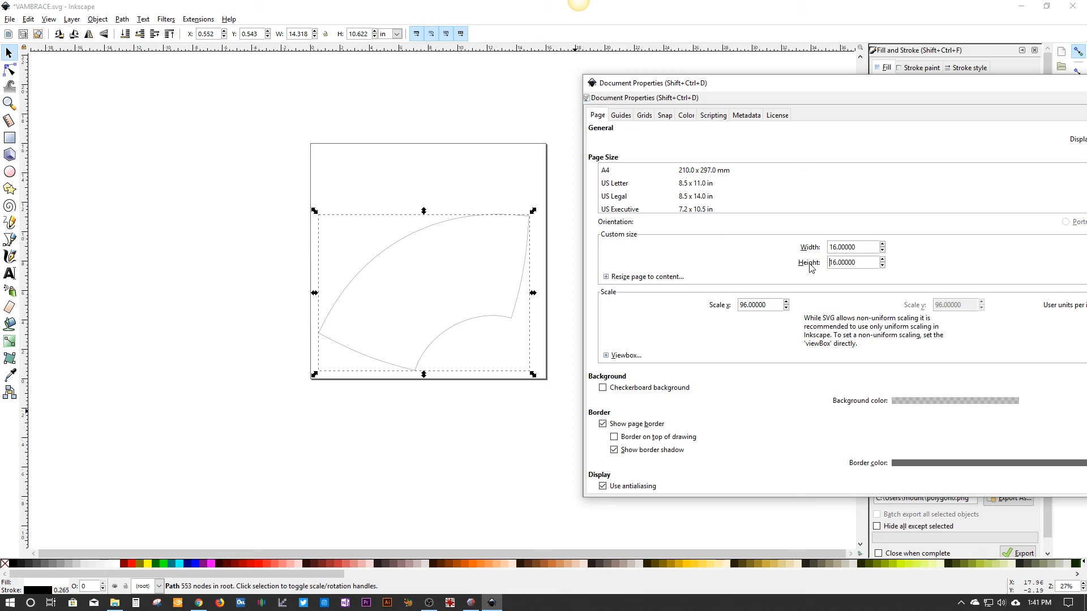
double_click(832, 260)
type("13")
key("Return")
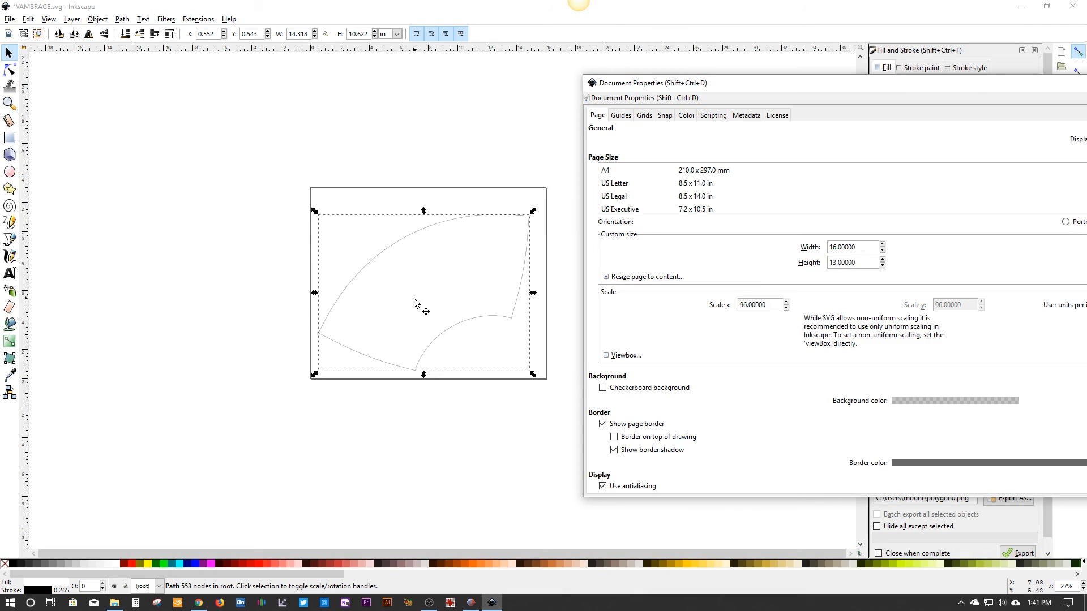
Move the vambrace outline fully inside the page, to about X 0.82 in and Y 1.24 in, and close the document properties.
left_click_drag(426, 297, 430, 286)
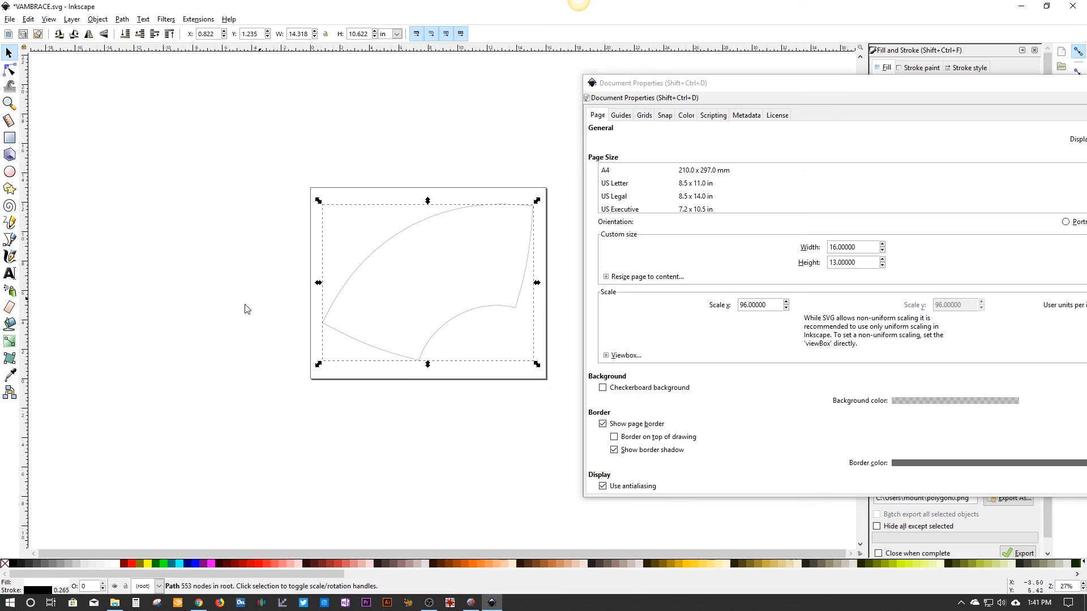
left_click_drag(912, 86, 725, 88)
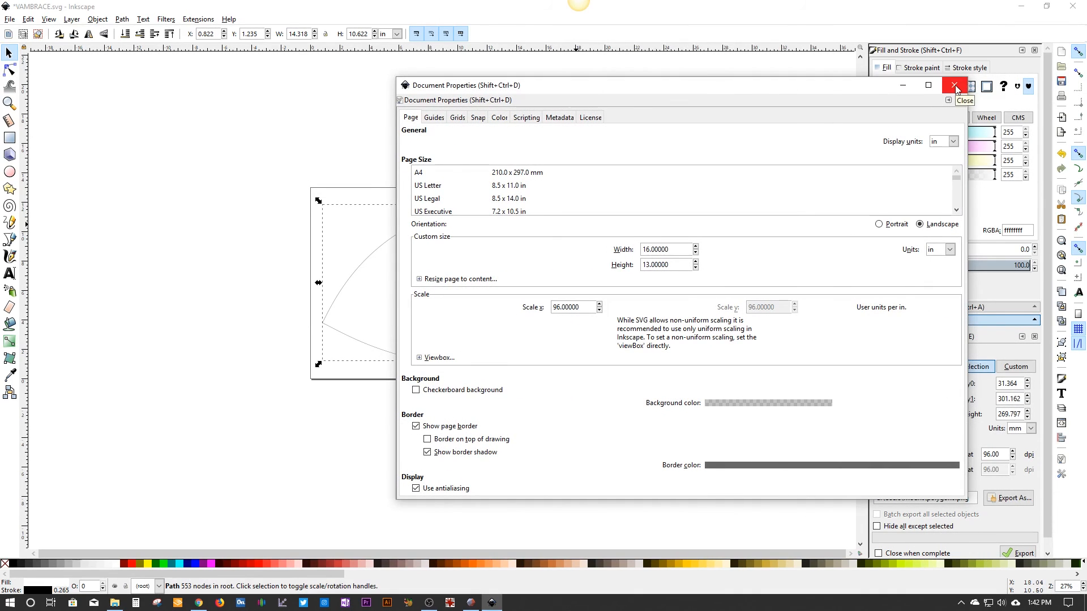
left_click(955, 88)
left_click(636, 271)
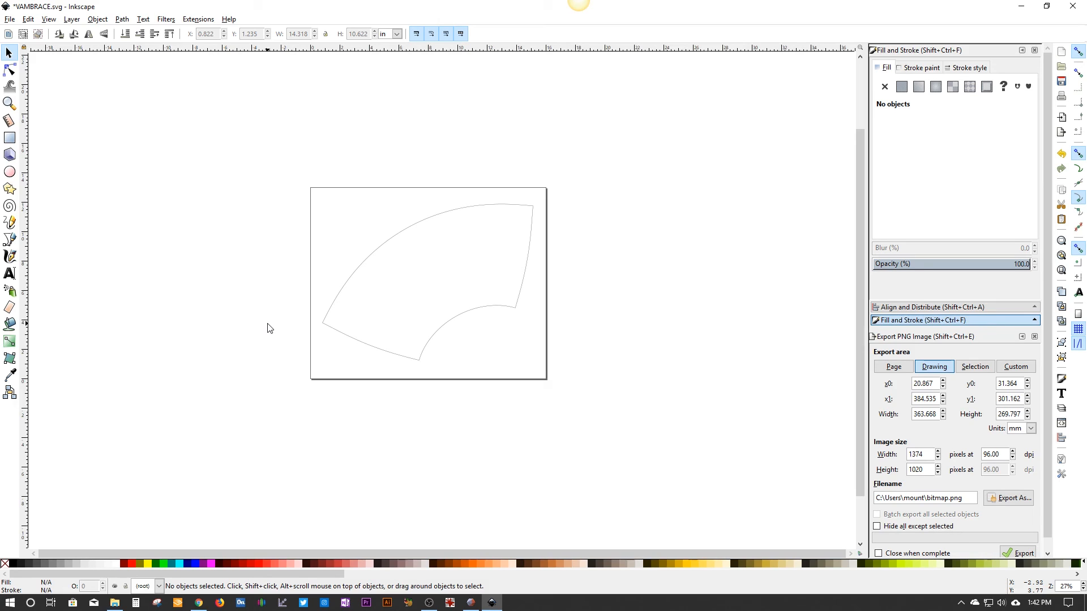
Save the pattern to the Desktop as a Portable Document Format file named VAMBRACE, keeping PDF 1.5 and the document's page size.
left_click(10, 20)
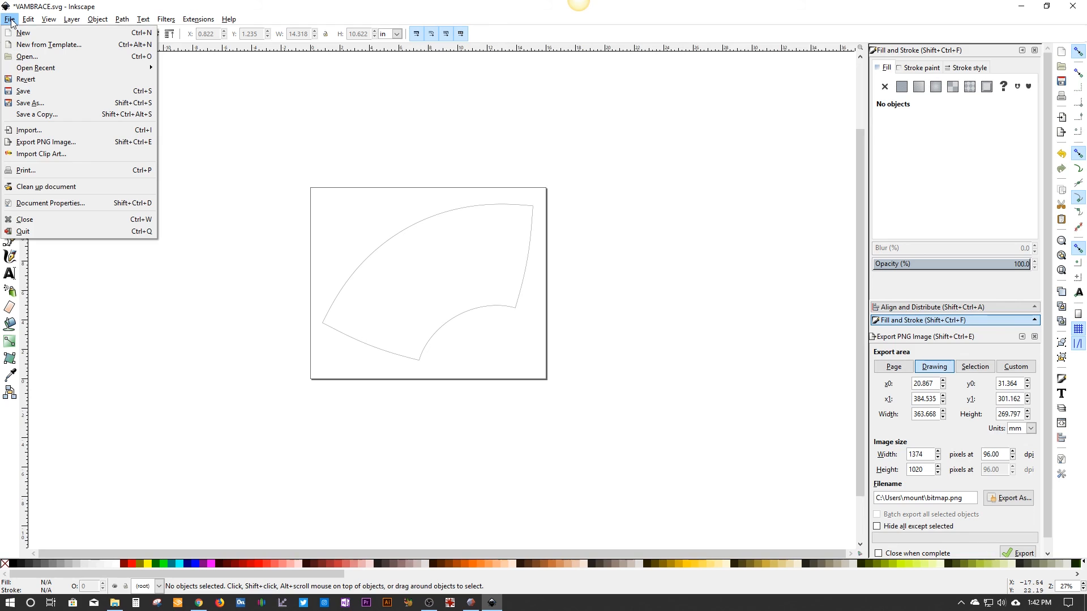
left_click(33, 102)
left_click(141, 240)
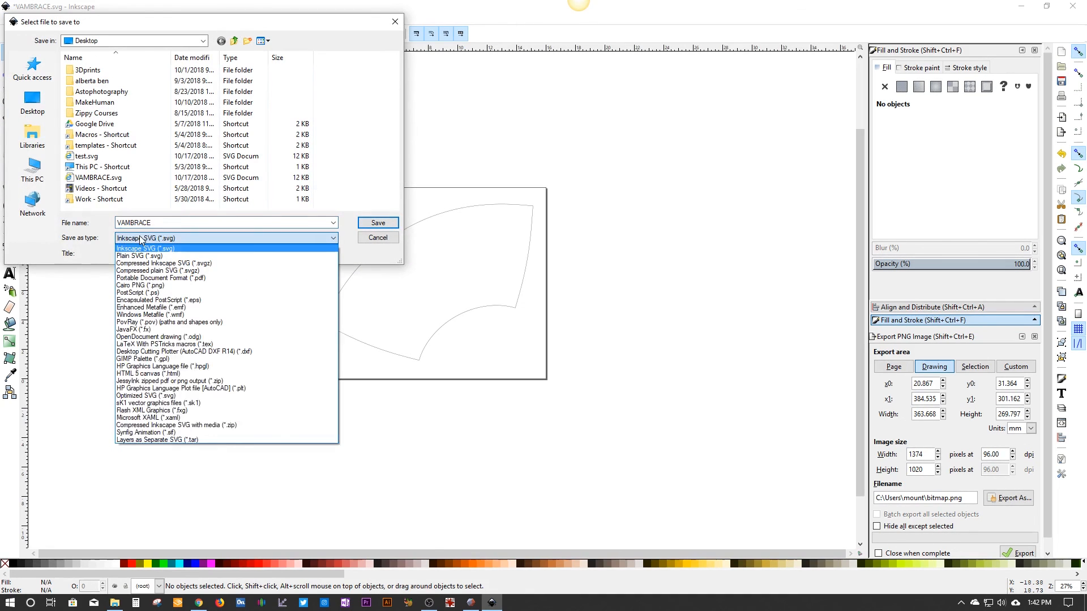
left_click(156, 280)
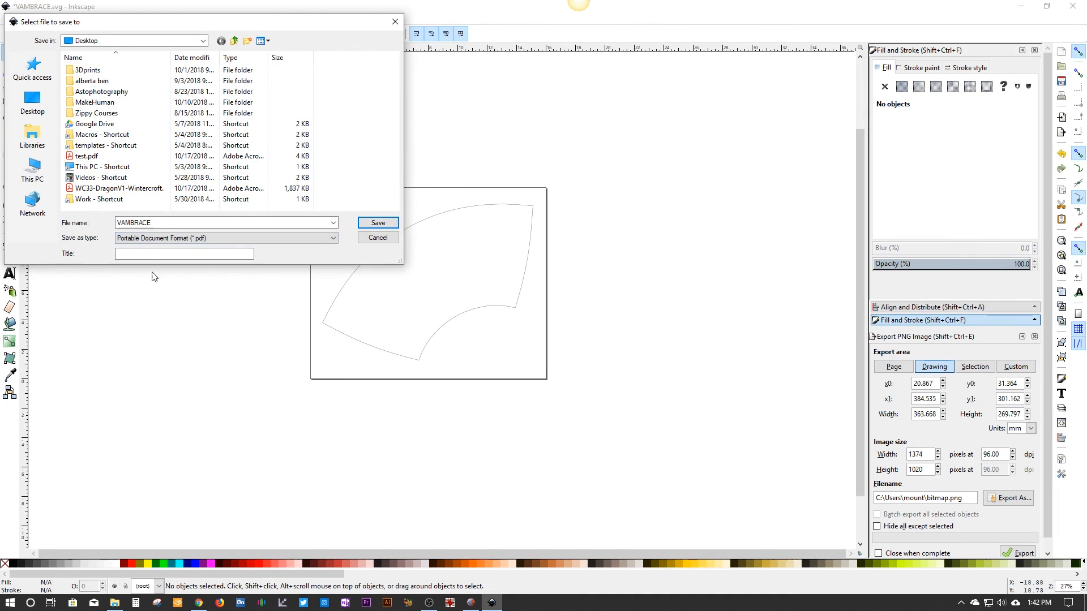
left_click(377, 223)
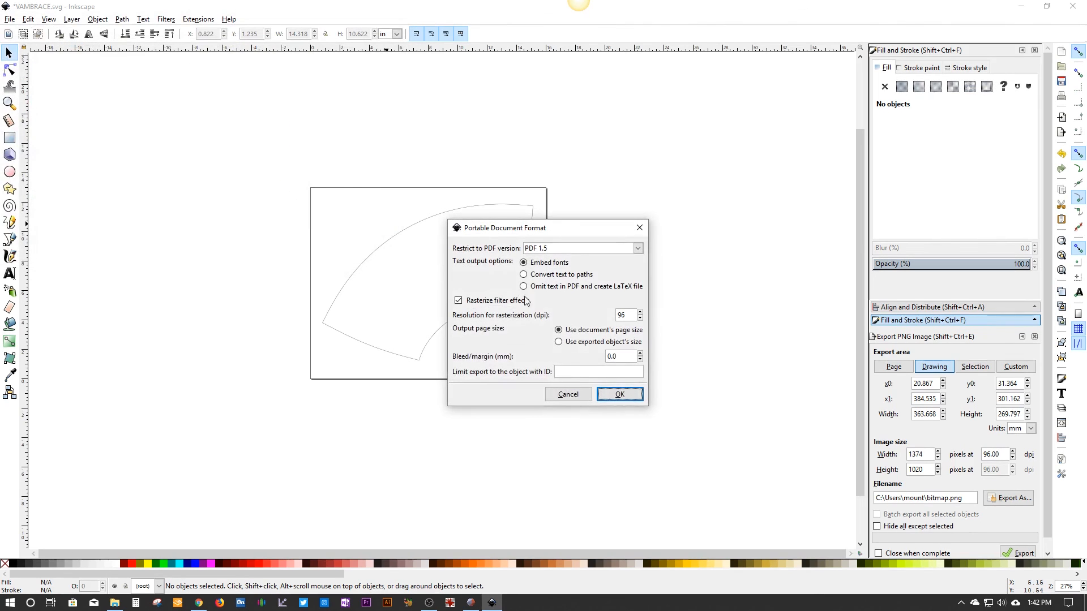
left_click(617, 395)
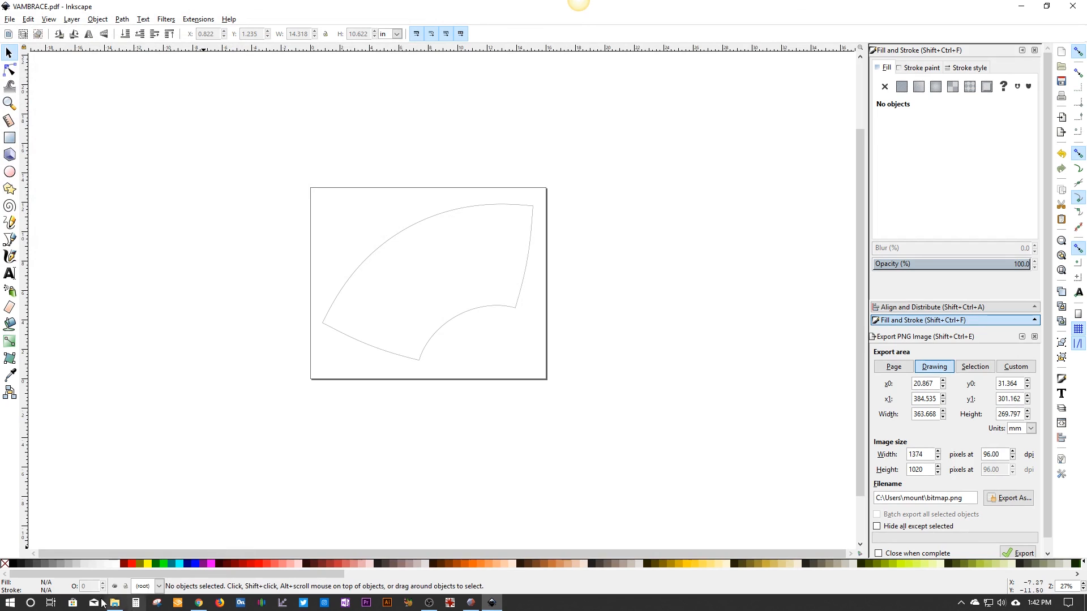
Switch to File Explorer and open VAMBRACE.pdf from the Desktop in Adobe Acrobat Reader.
left_click(122, 609)
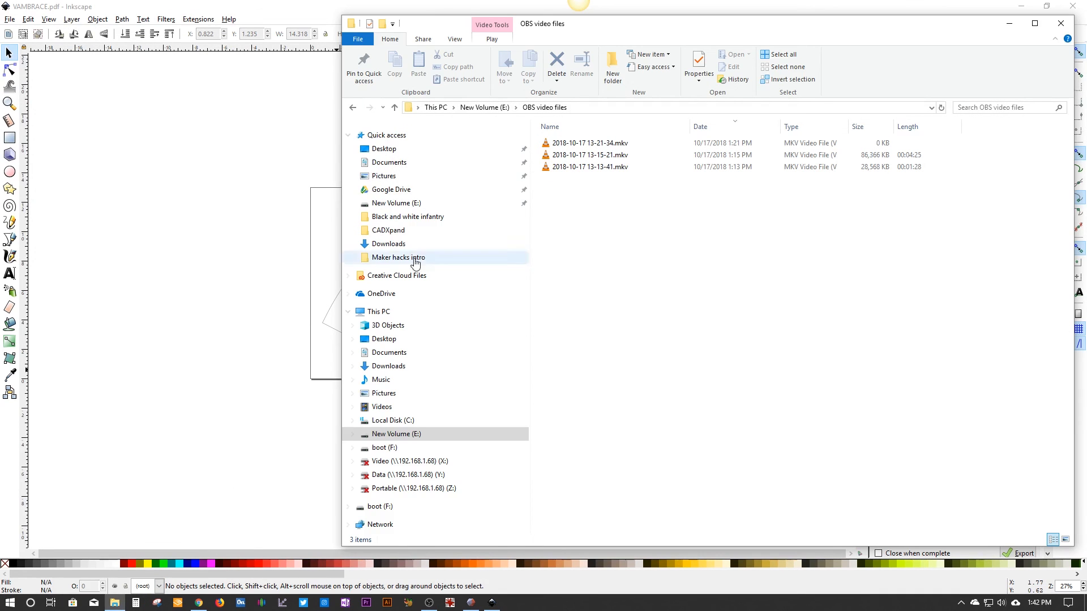
left_click(395, 150)
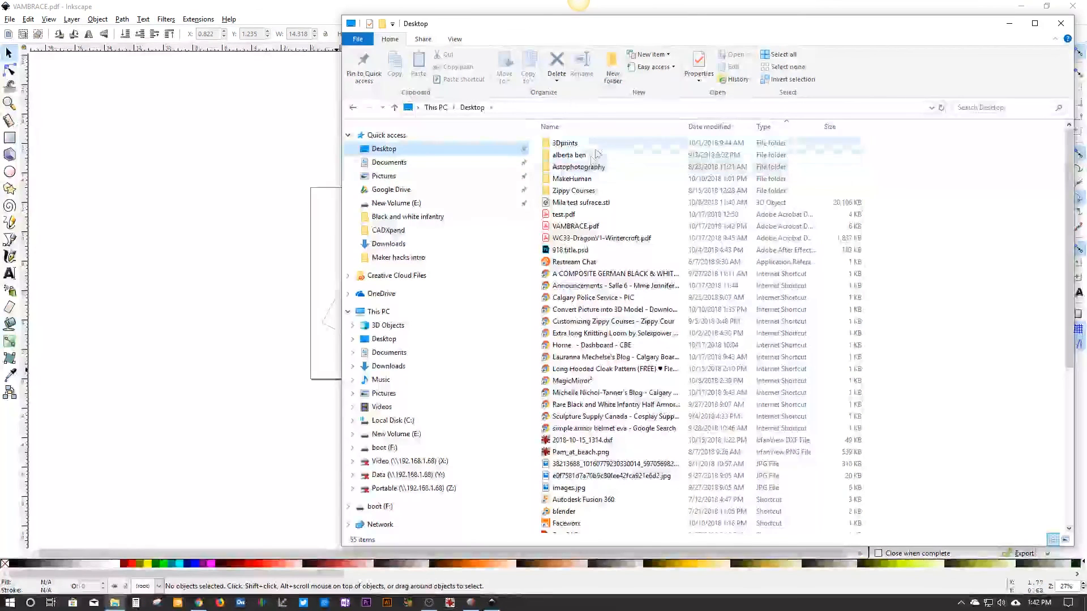
left_click(578, 229)
double_click(576, 227)
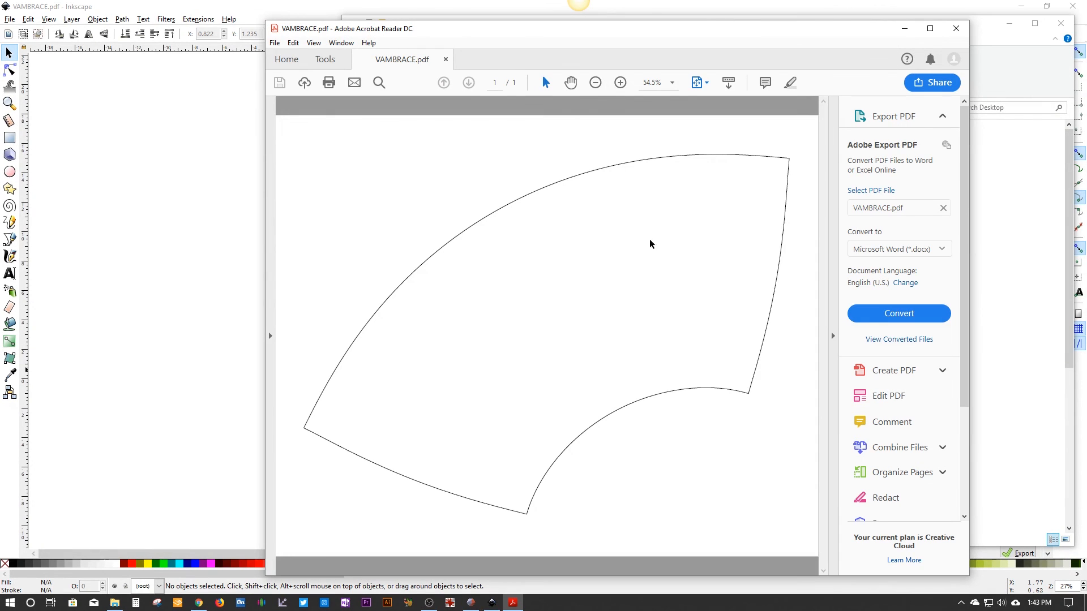
Reposition the PDF viewer window and open the print settings for VAMBRACE.pdf.
left_click_drag(698, 35, 679, 24)
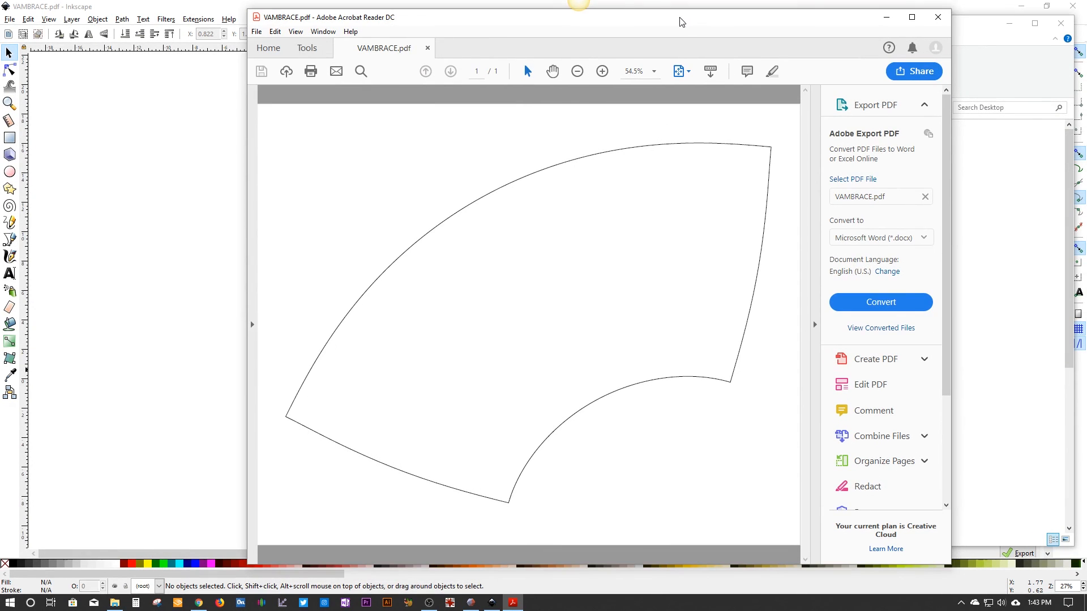
left_click(256, 31)
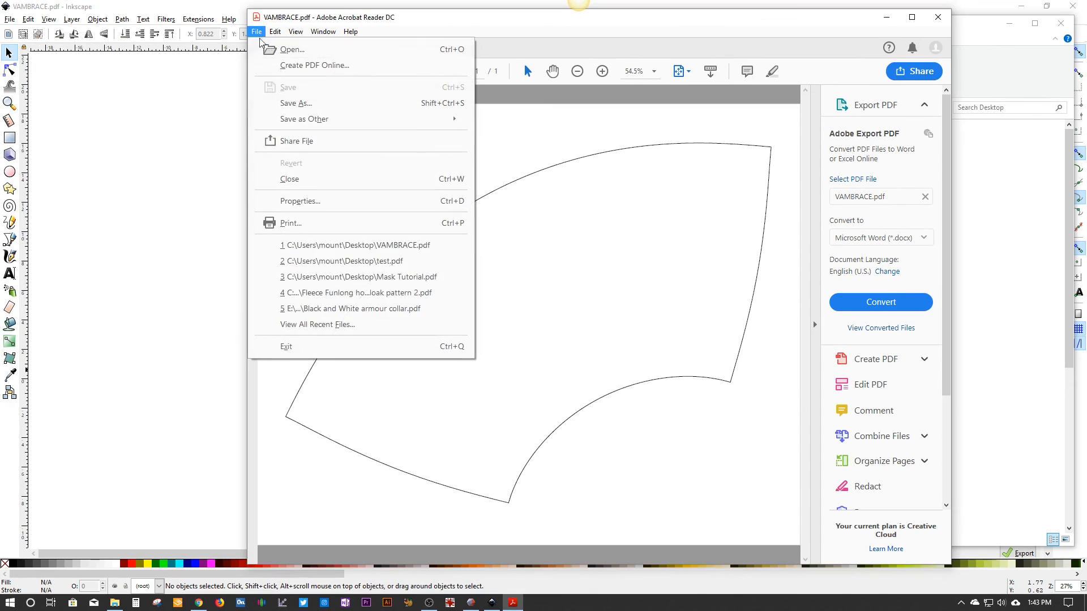
left_click(313, 226)
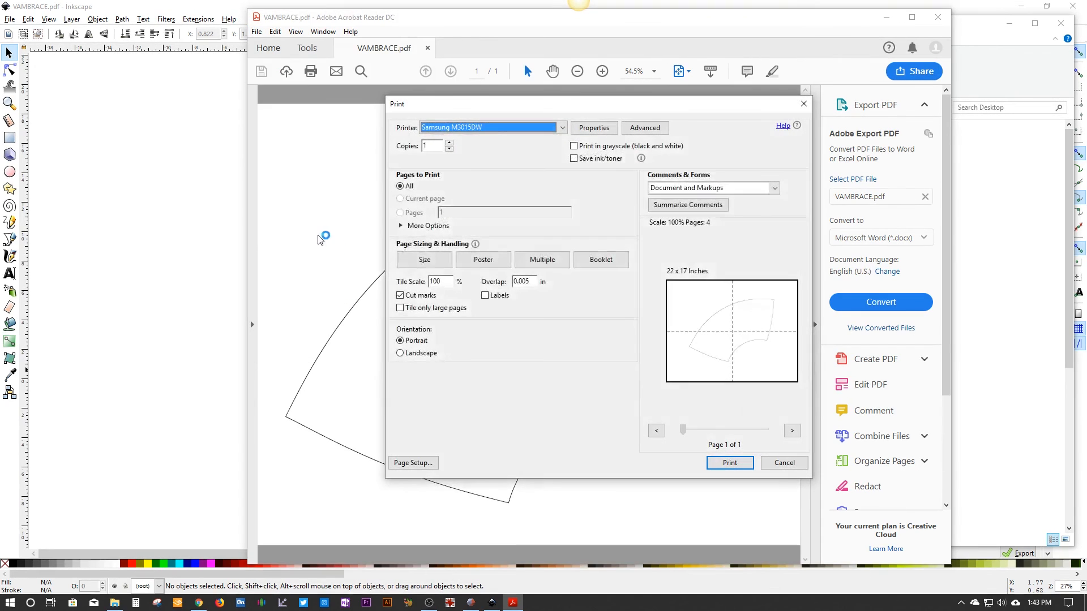